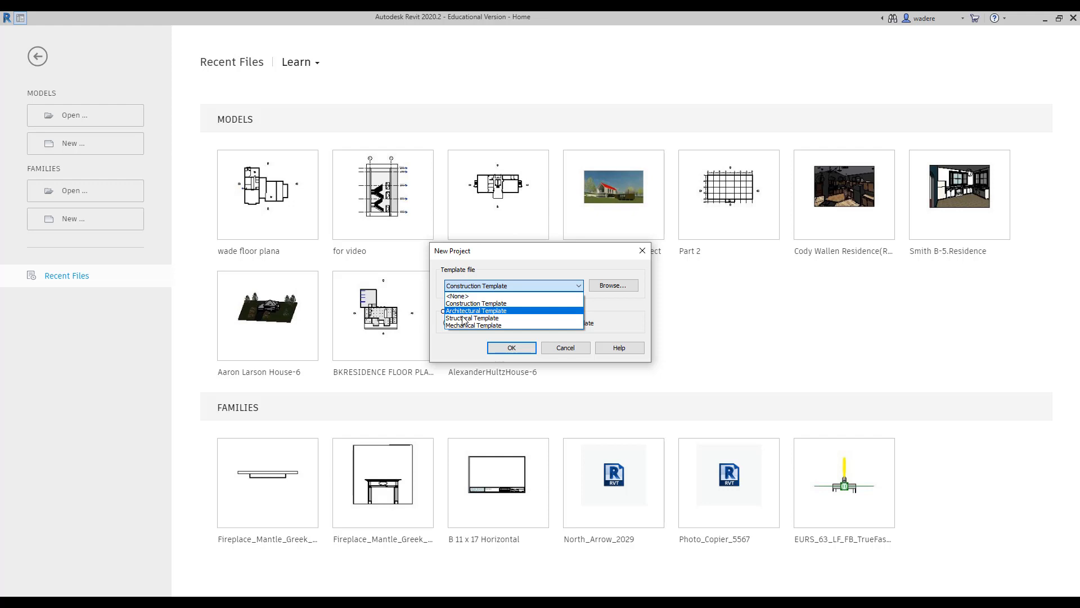
# Step: Create a new project from the Structural Template and open the Level 1 structural plan
pyautogui.click(463, 318)
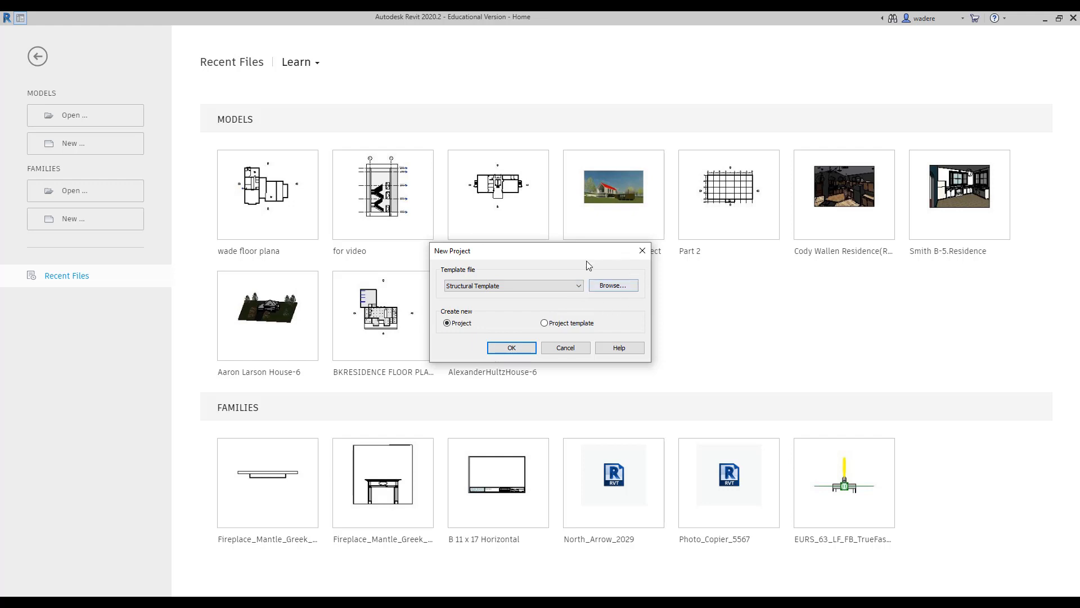
pyautogui.click(512, 348)
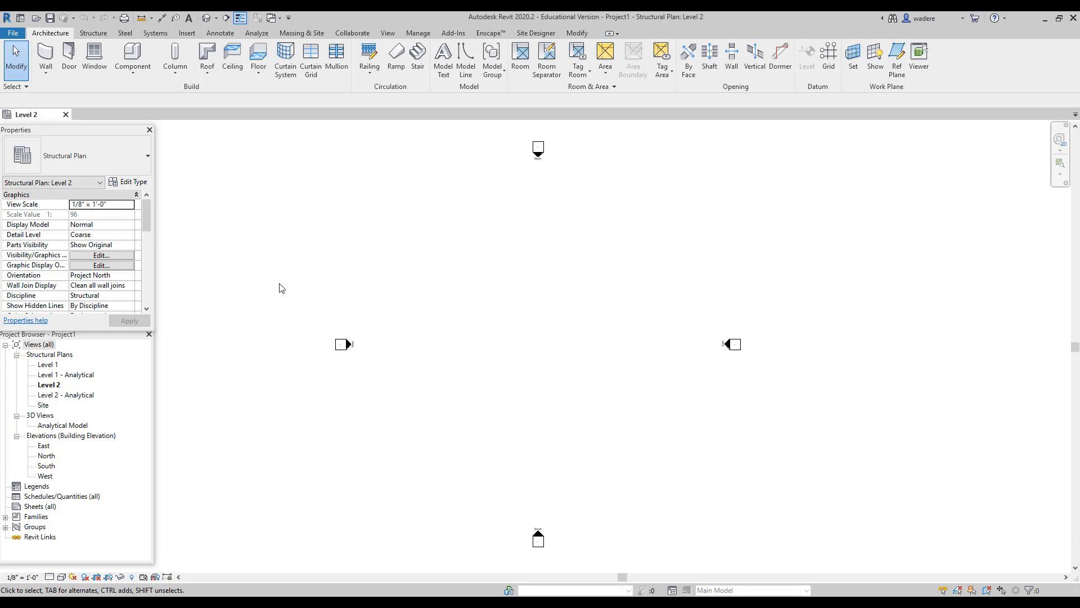
pyautogui.click(94, 34)
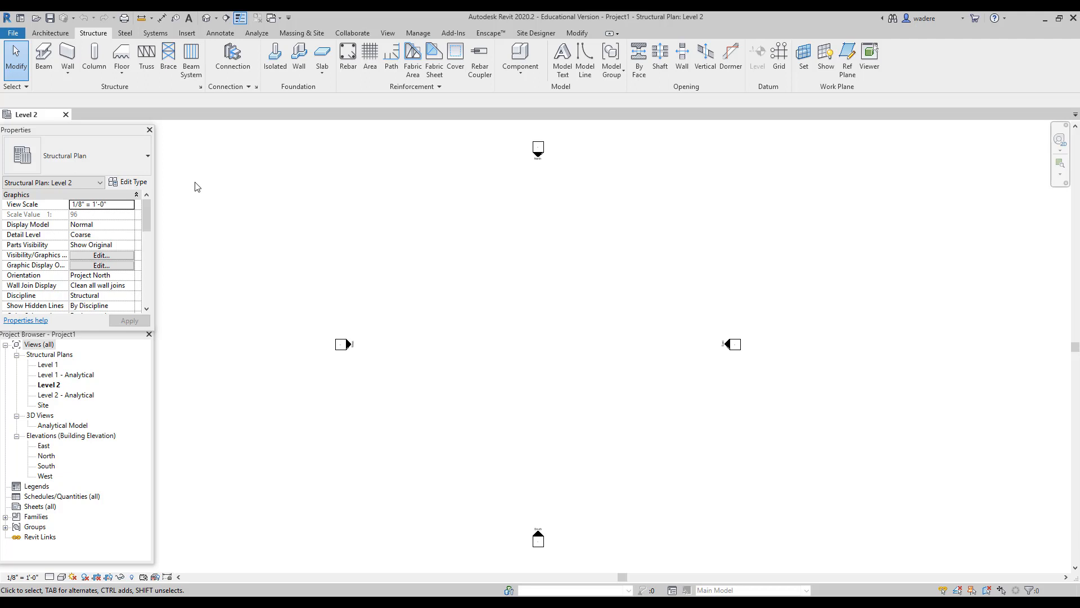
pyautogui.doubleClick(51, 365)
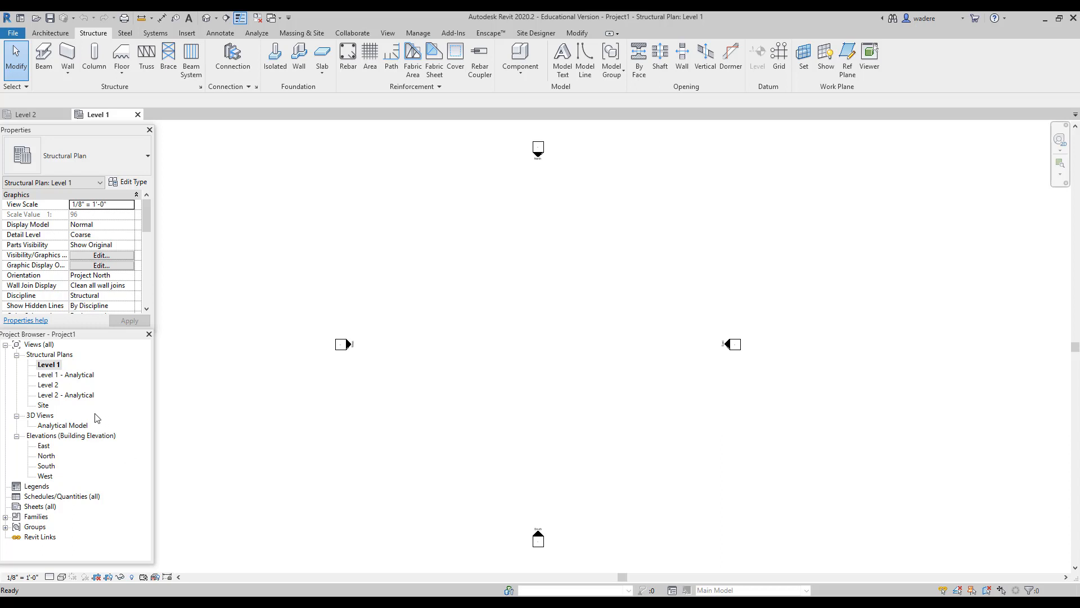
pyautogui.click(48, 365)
pyautogui.doubleClick(48, 365)
# Step: Load the Concrete-Round-Column family from the Concrete folder of the Structural Columns library for use as a structural column
pyautogui.click(100, 63)
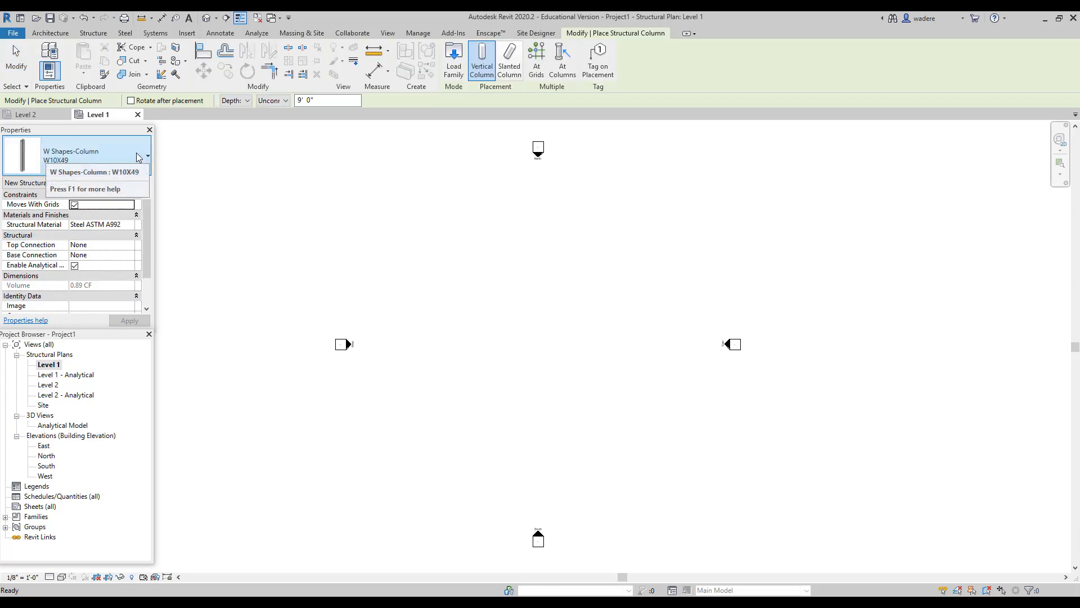
pyautogui.click(138, 157)
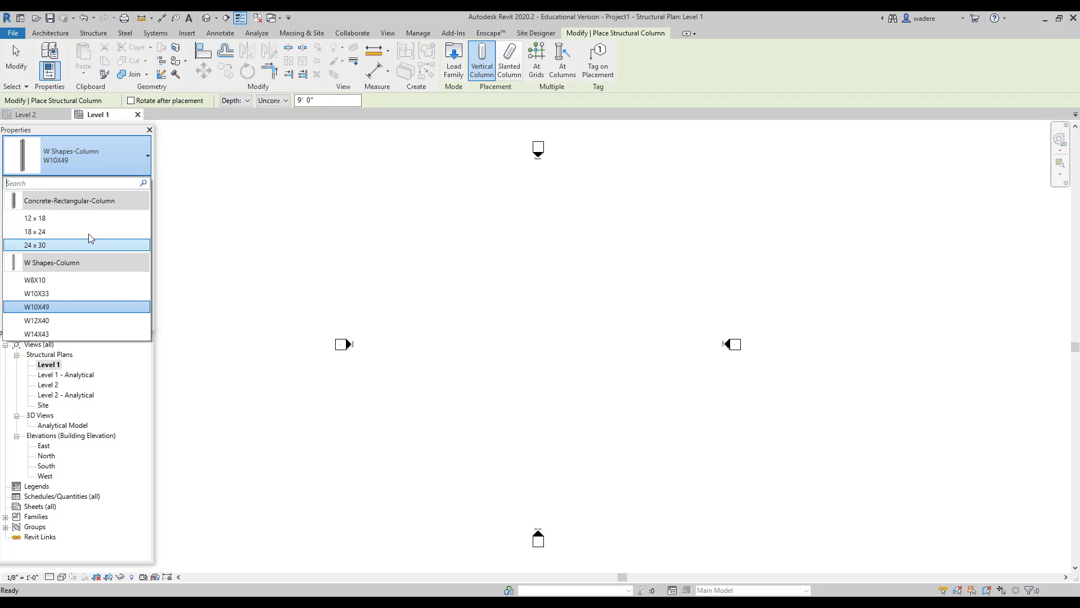
pyautogui.moveTo(46, 263); pyautogui.dragTo(39, 269)
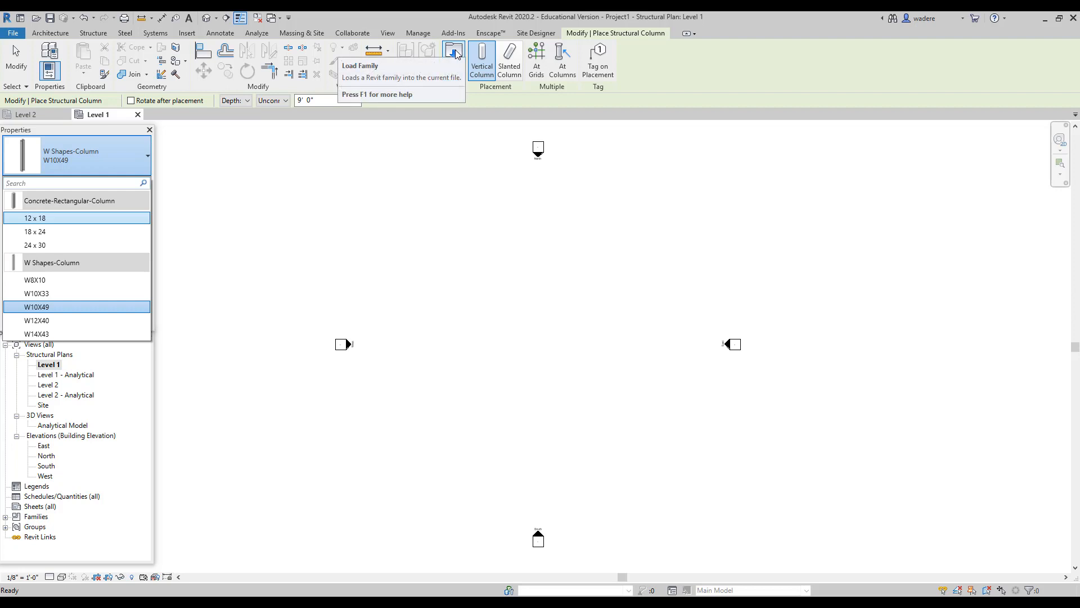
pyautogui.click(454, 51)
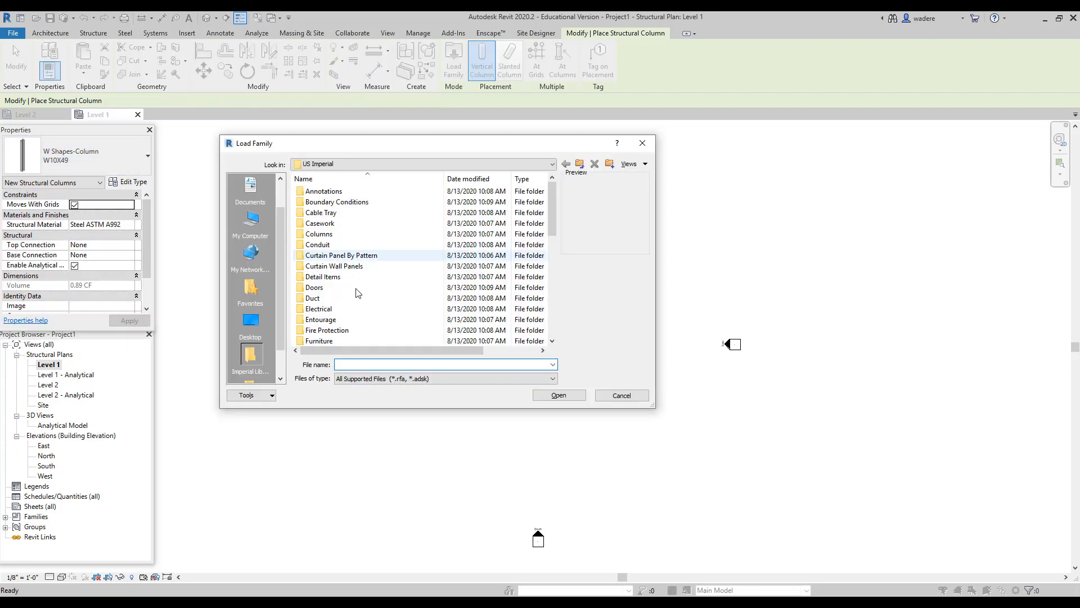
pyautogui.scroll(-4, 324, 303)
pyautogui.scroll(-5, 324, 302)
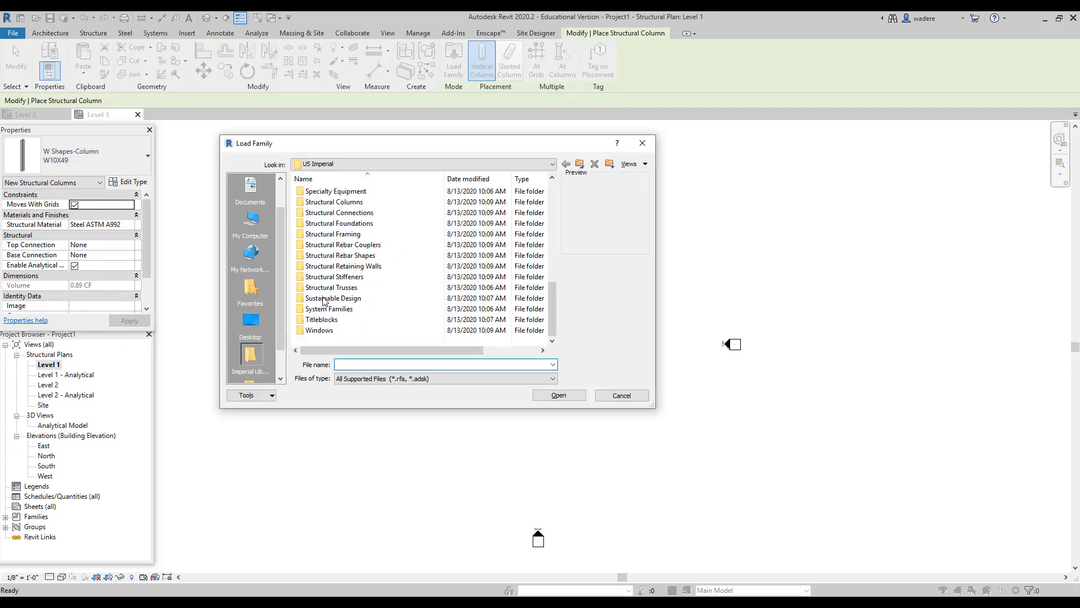
pyautogui.doubleClick(325, 202)
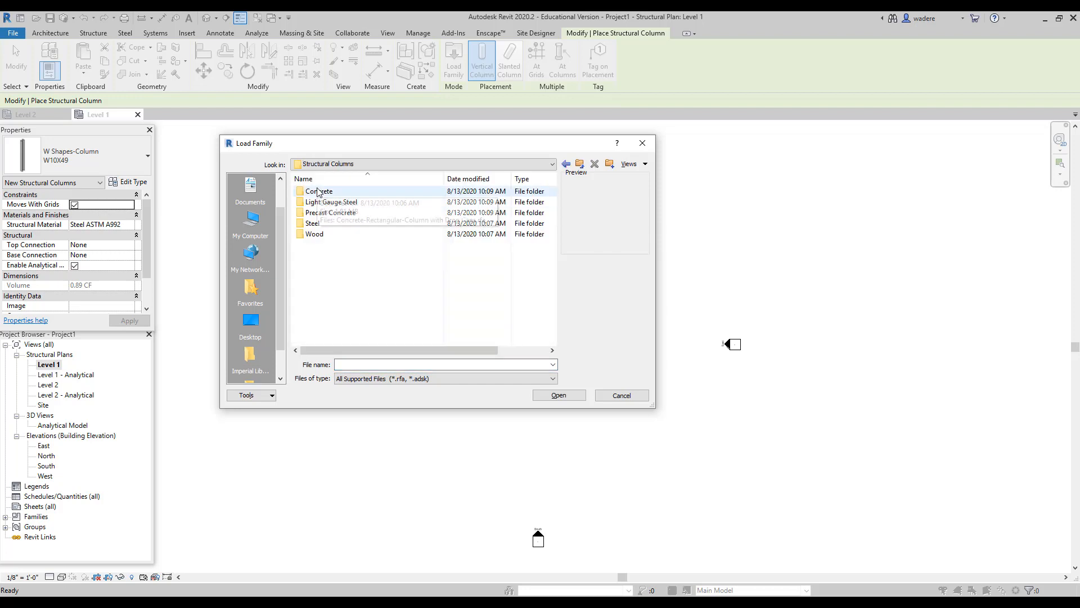
pyautogui.doubleClick(319, 192)
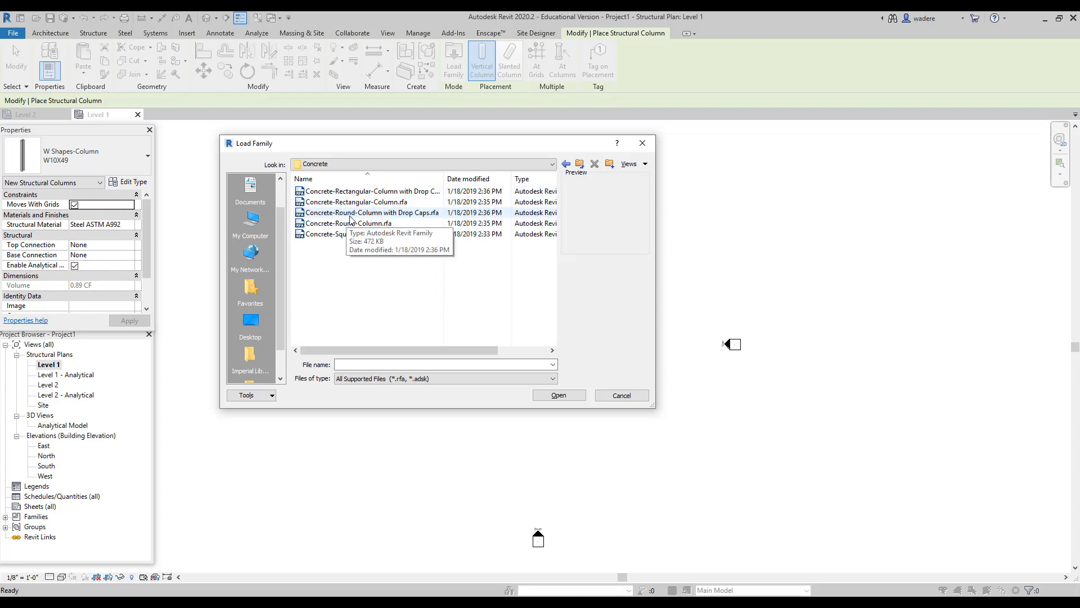
pyautogui.click(351, 224)
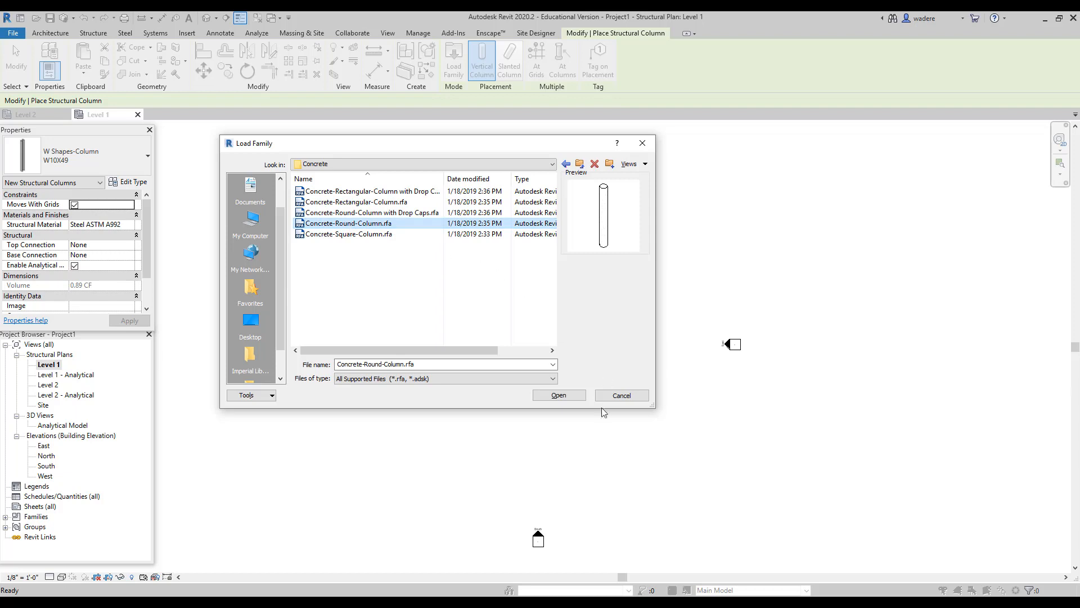
pyautogui.click(557, 395)
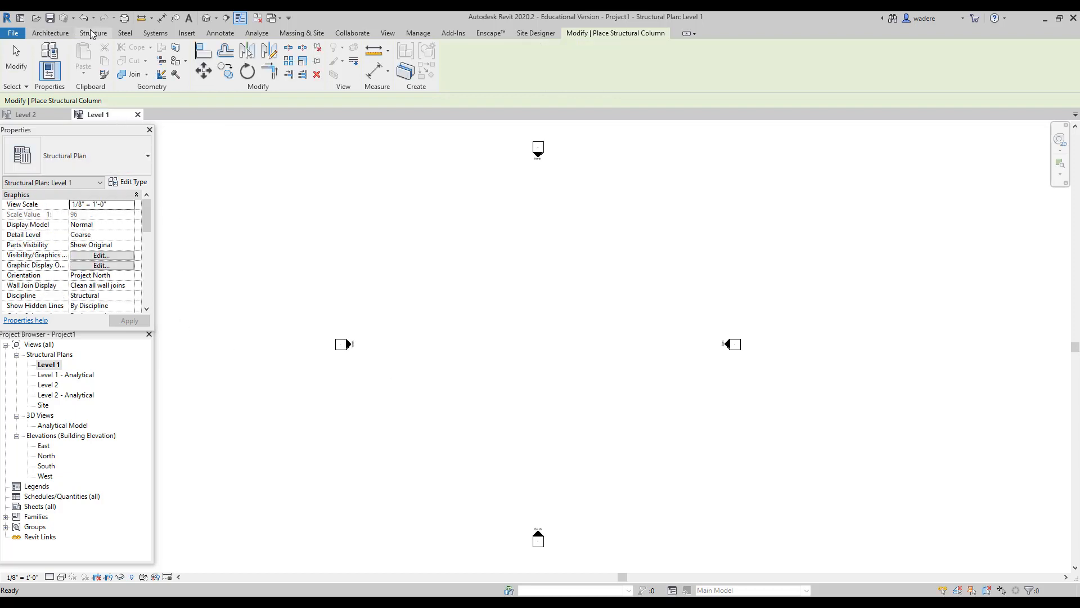
# Step: Place a 12 x 18 Concrete-Rectangular-Column between the elevation markers on Level 1, with its height set to Level 2
pyautogui.click(93, 32)
pyautogui.click(100, 74)
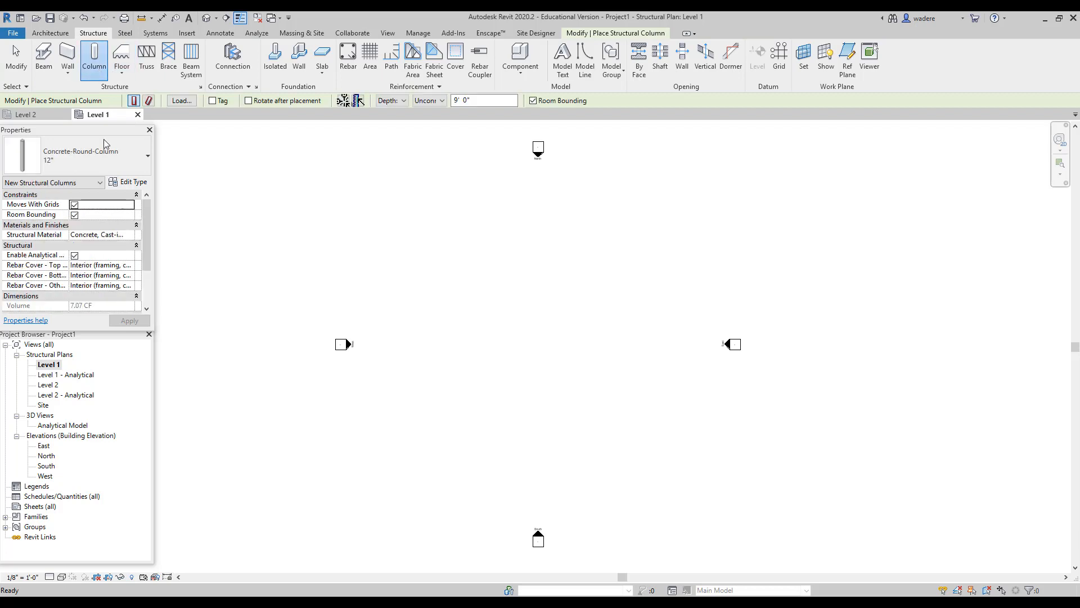
pyautogui.click(105, 161)
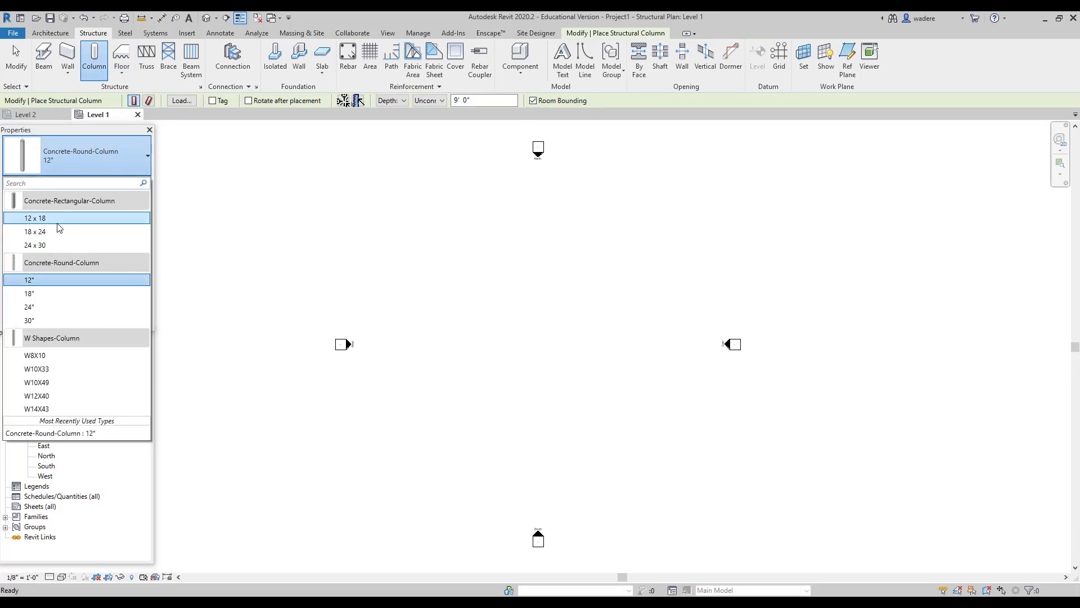
pyautogui.moveTo(59, 225)
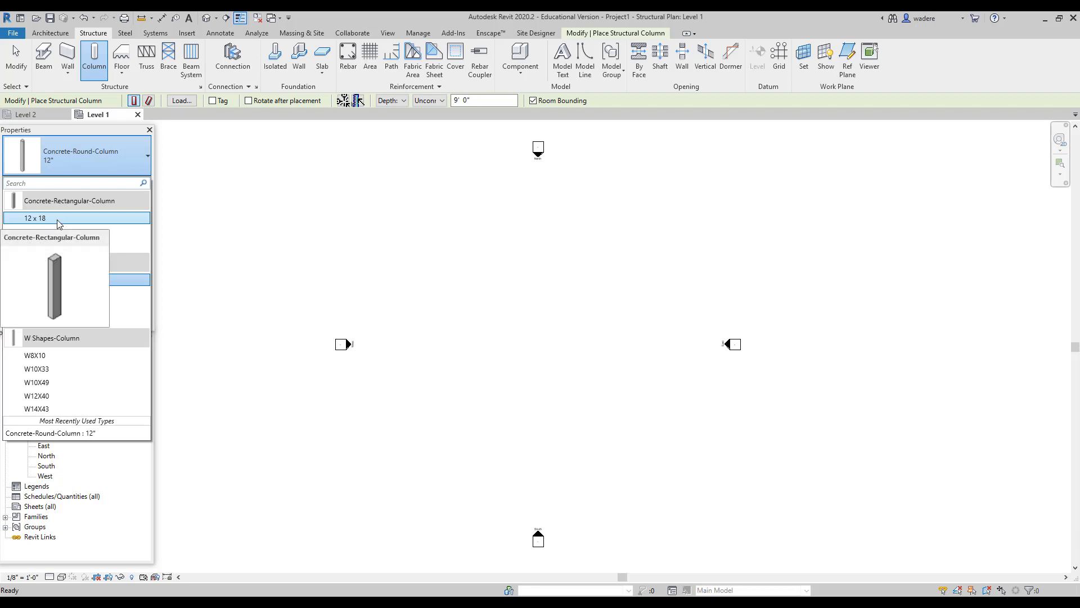
pyautogui.click(59, 224)
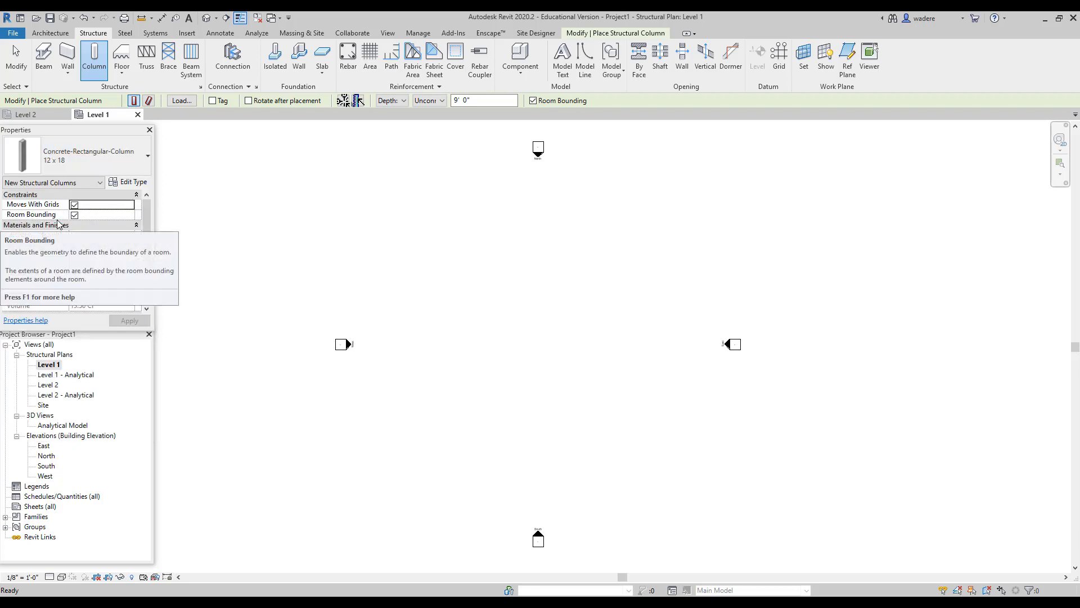
pyautogui.click(404, 101)
pyautogui.click(404, 121)
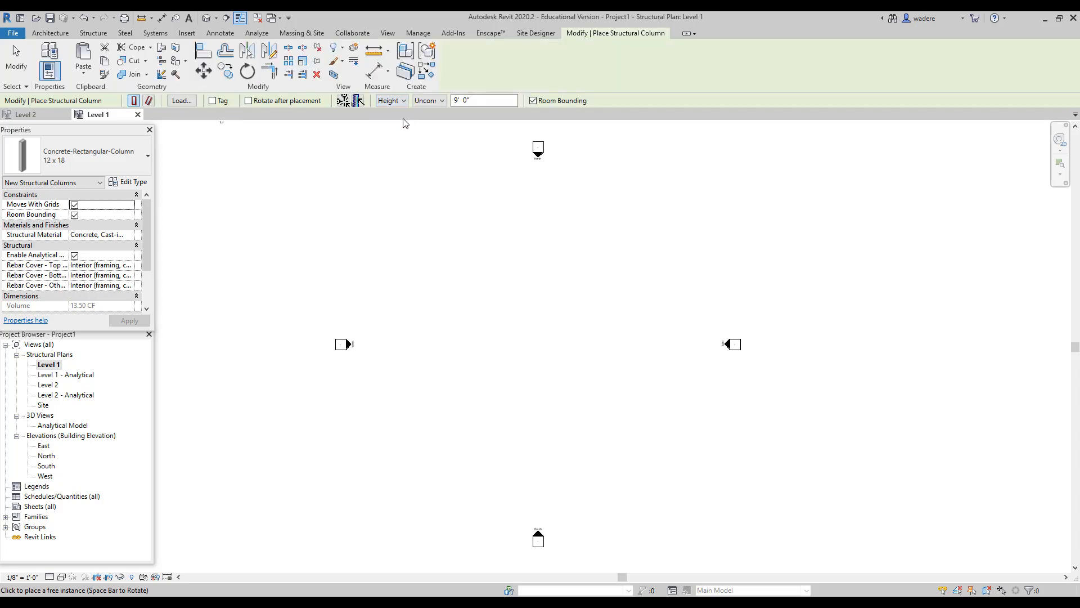
pyautogui.click(442, 102)
pyautogui.click(433, 120)
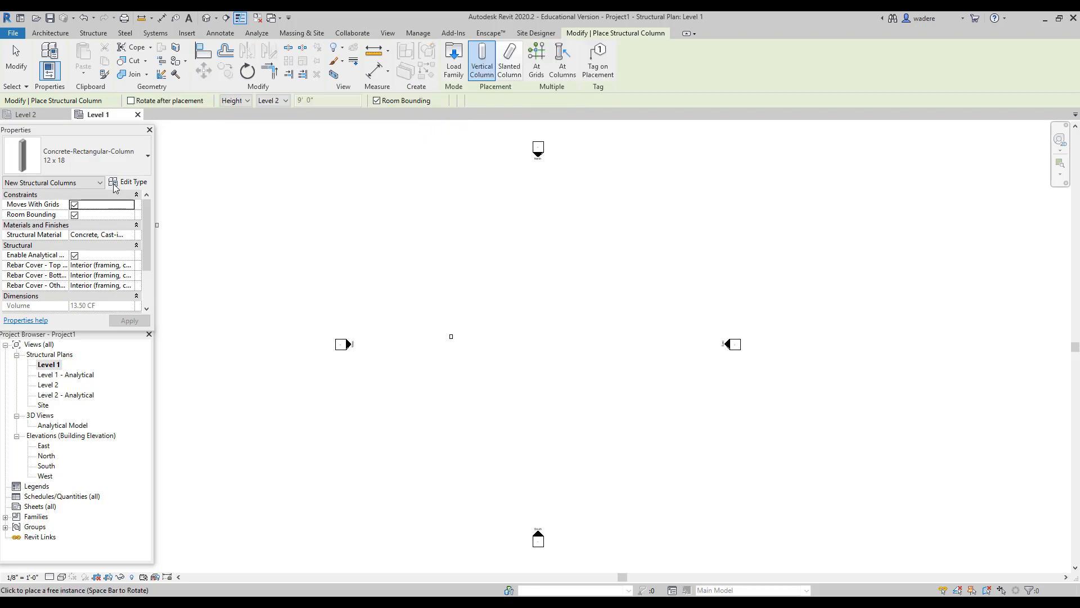
# Step: Place an 18" Concrete-Round-Column to the right of the rectangular column and level with it, with its height set to Level 2
pyautogui.click(110, 159)
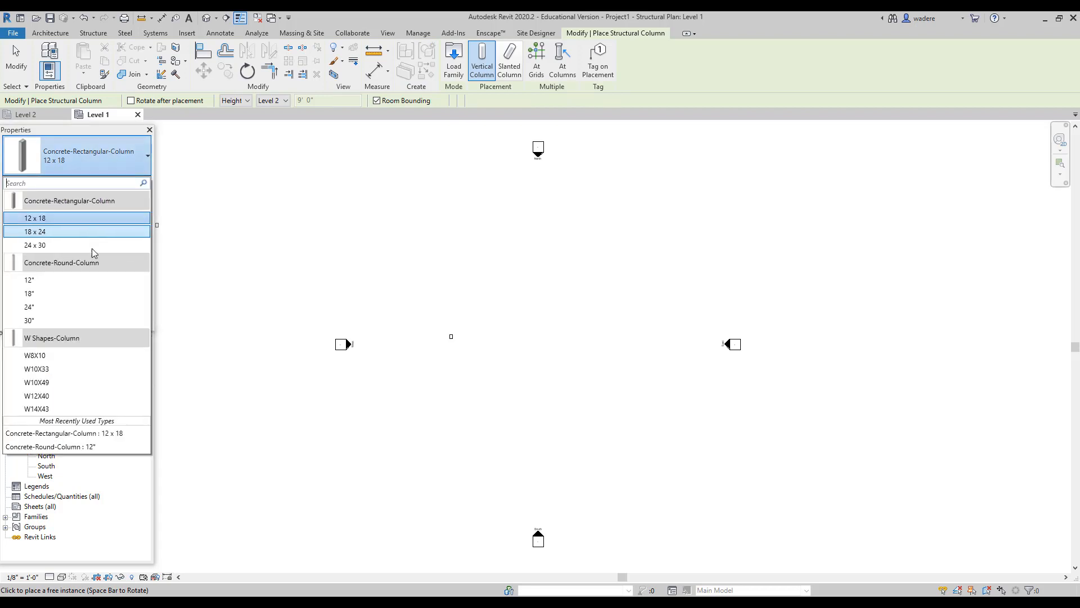
pyautogui.click(69, 294)
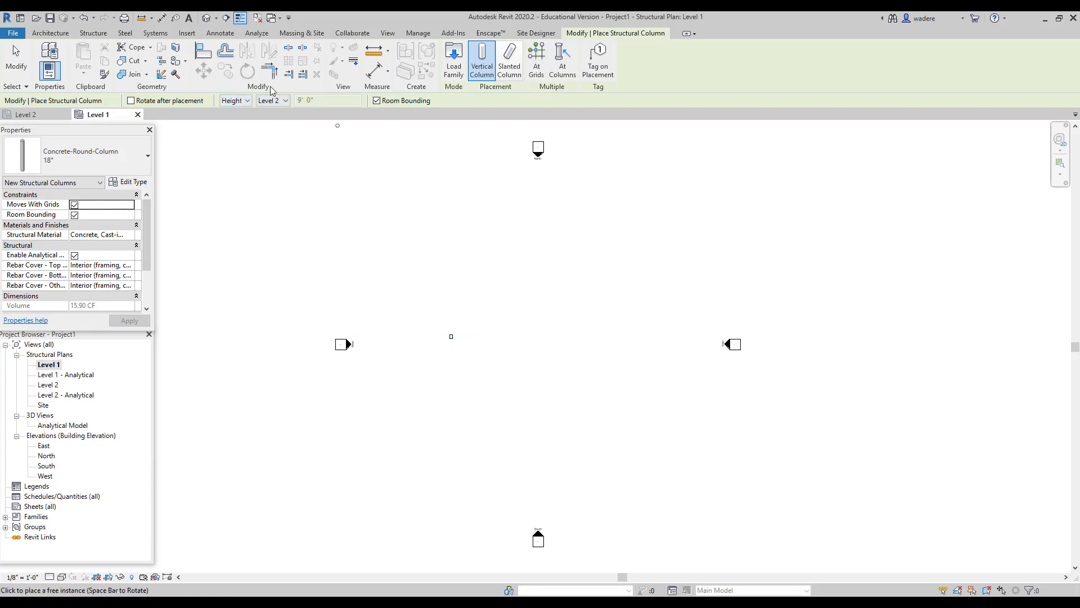
pyautogui.click(246, 101)
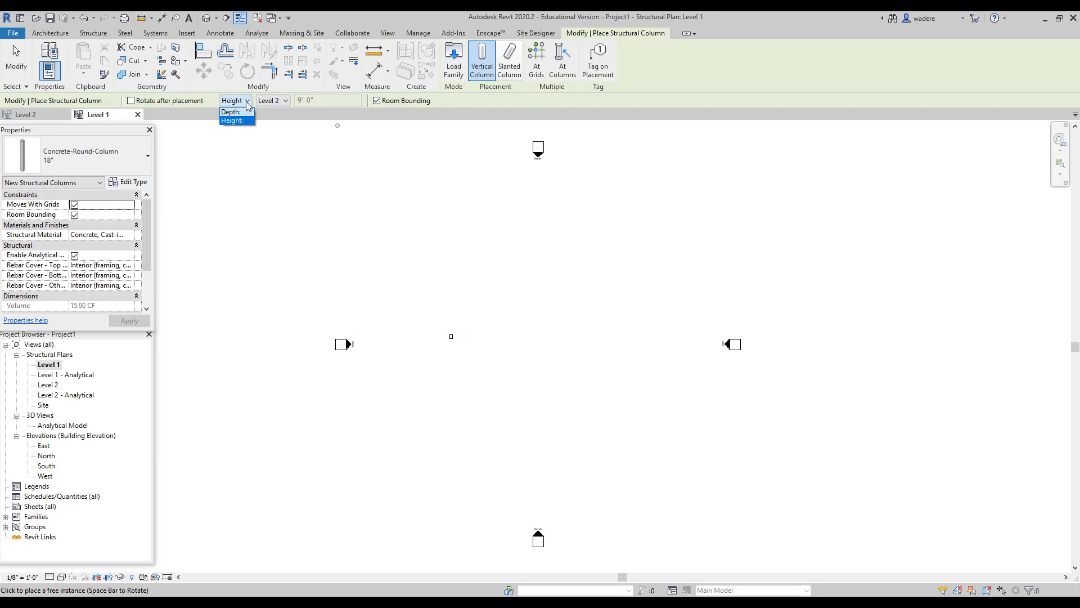
pyautogui.click(246, 103)
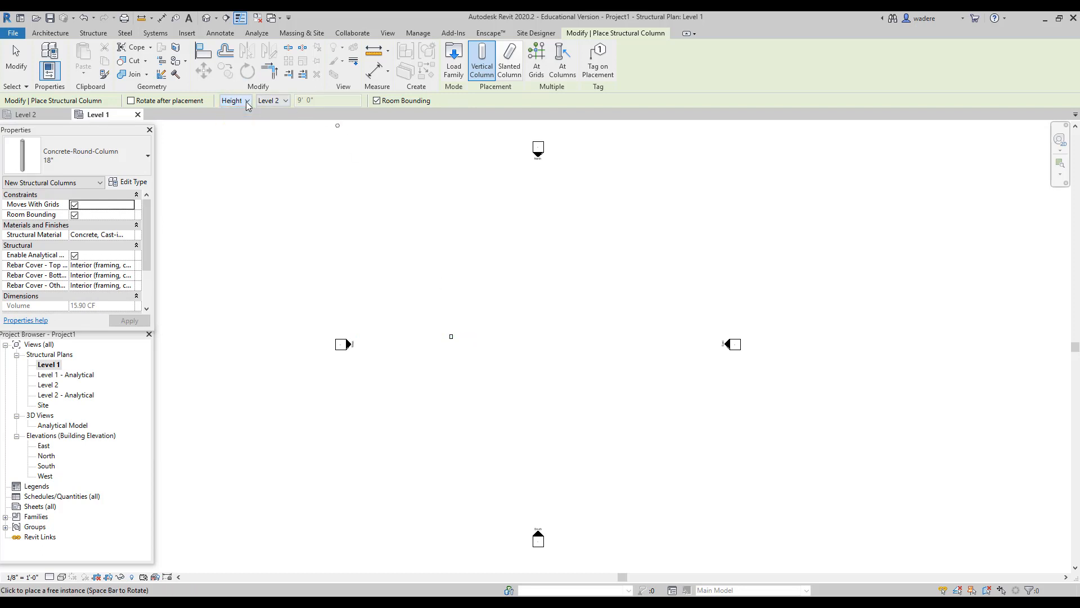
pyautogui.click(476, 338)
pyautogui.press('Escape')
pyautogui.press('Escape')
# Step: Set the Level 1 plan's view scale to 1" = 1'-0"
pyautogui.scroll(5, 462, 344)
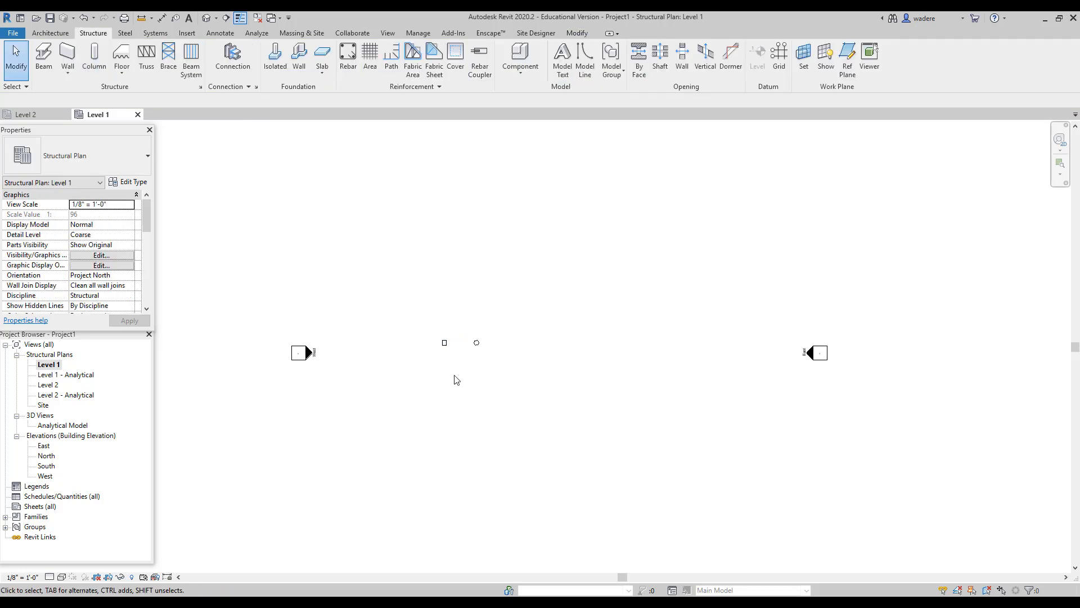
pyautogui.scroll(5, 445, 327)
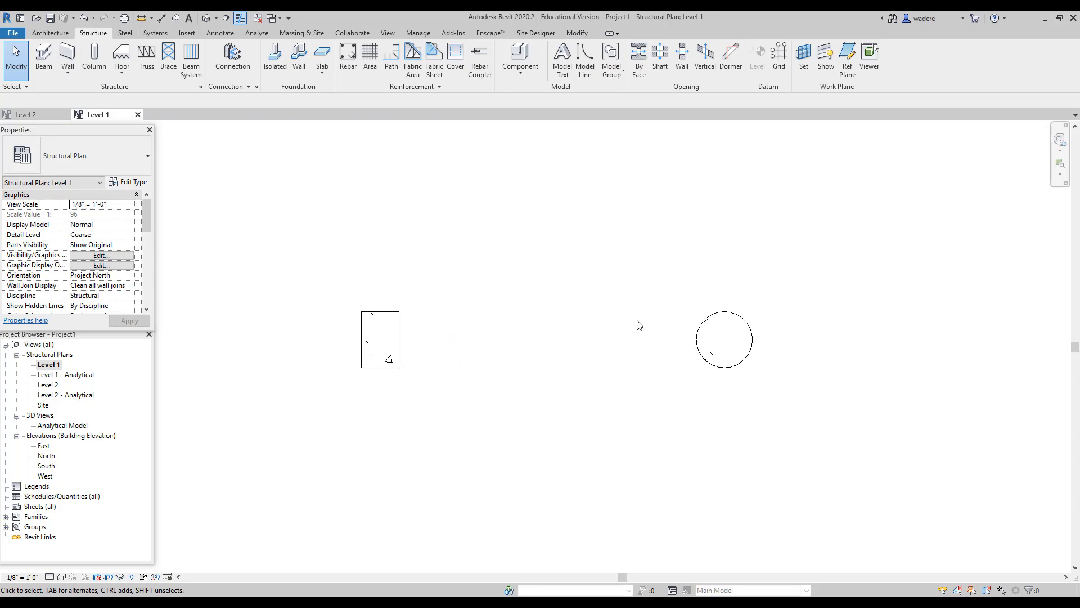
pyautogui.click(20, 578)
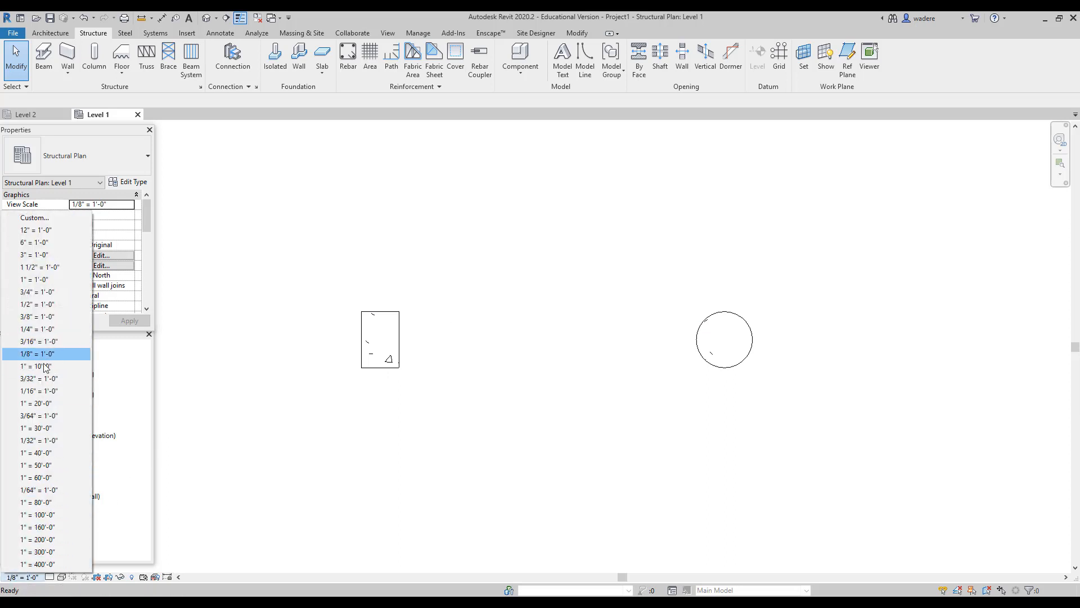
pyautogui.click(34, 280)
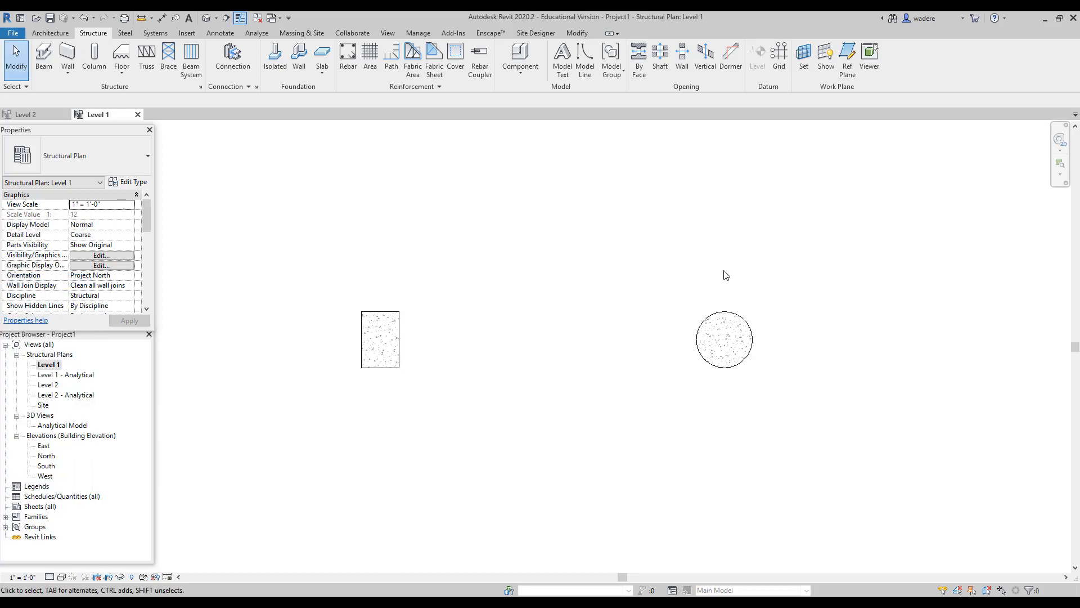
# Step: Move the round column horizontally closer to the rectangular column
pyautogui.moveTo(818, 407); pyautogui.dragTo(633, 234)
pyautogui.moveTo(717, 327); pyautogui.dragTo(496, 327)
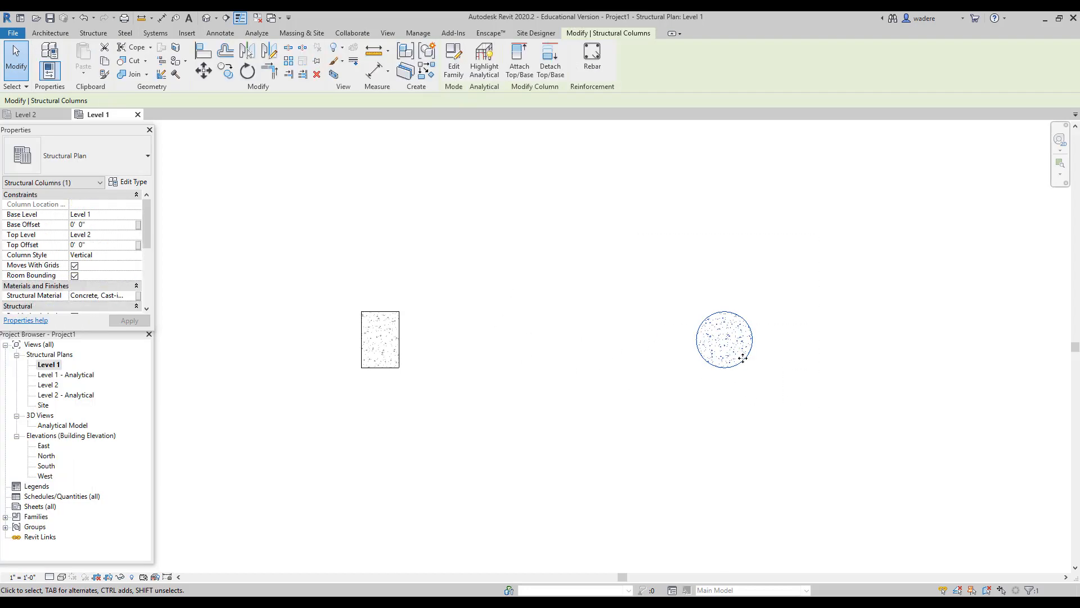
pyautogui.moveTo(724, 344); pyautogui.dragTo(488, 362)
pyautogui.scroll(4, 441, 365)
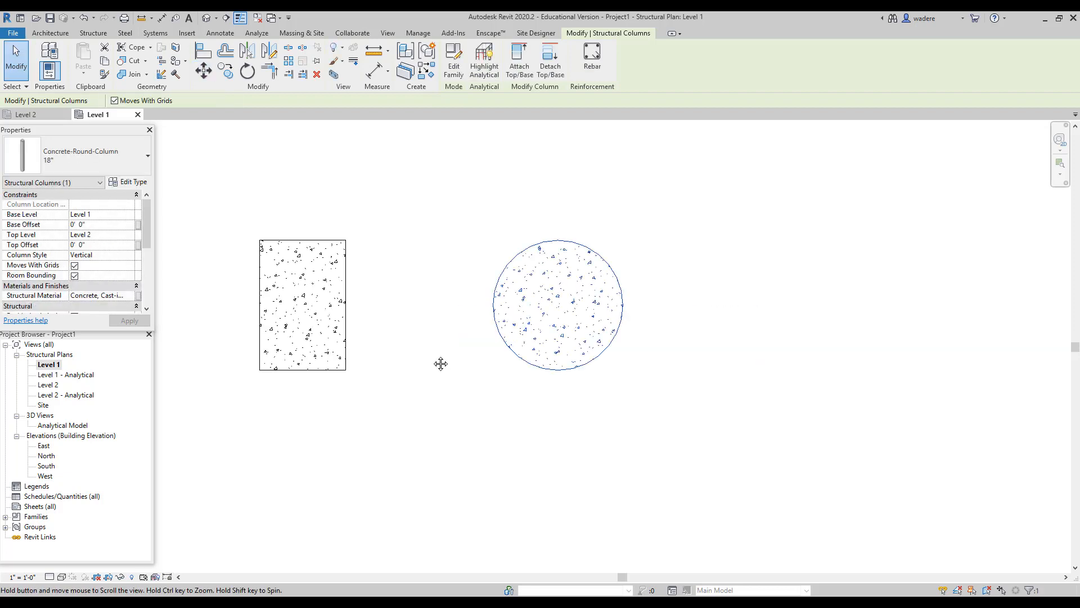
pyautogui.moveTo(442, 364); pyautogui.dragTo(541, 365, button='middle')
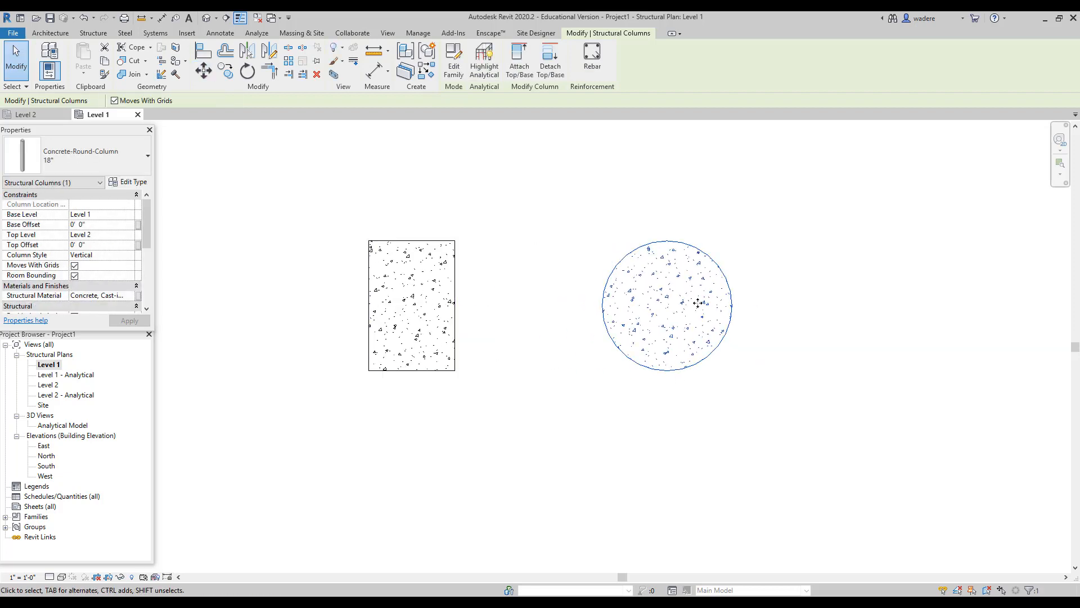
# Step: Open the default 3D view to examine both concrete columns, and return to the Level 1 plan
pyautogui.click(387, 34)
pyautogui.click(350, 77)
pyautogui.click(345, 92)
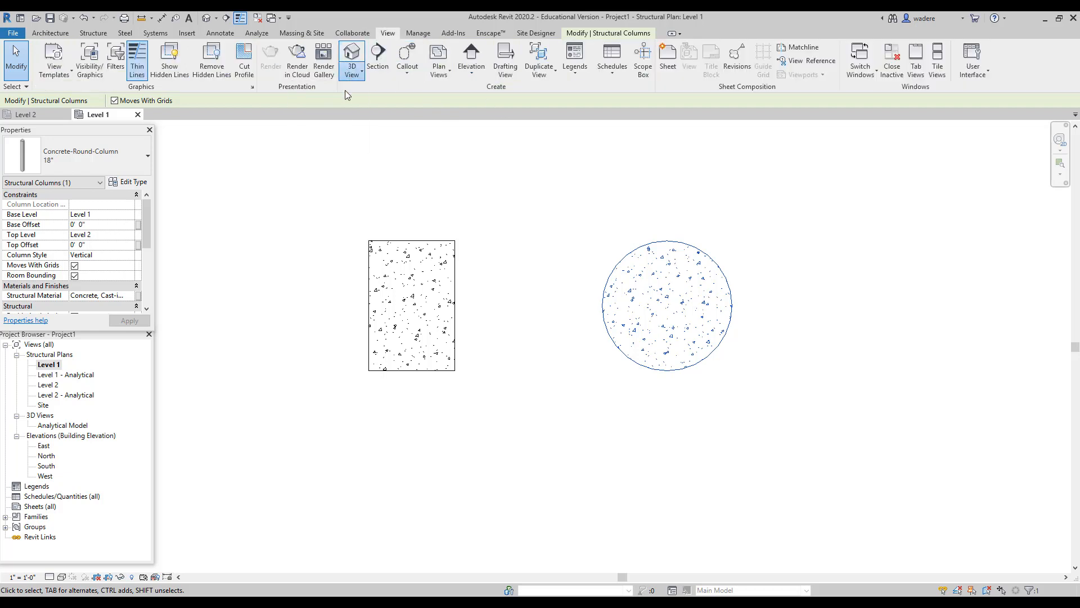
pyautogui.scroll(6, 477, 360)
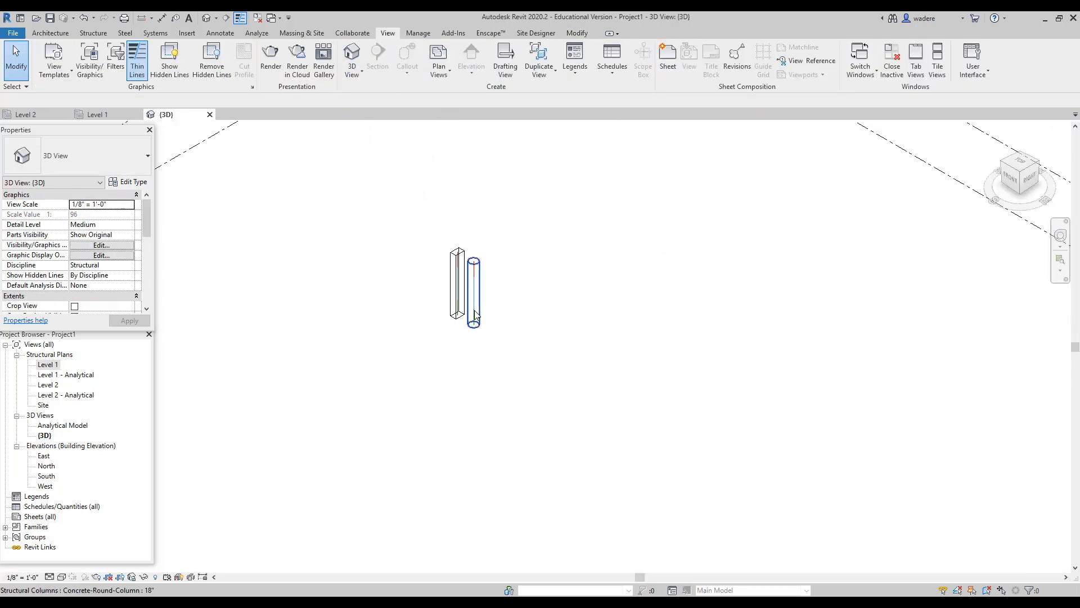
pyautogui.moveTo(536, 306); pyautogui.dragTo(523, 404, button='middle')
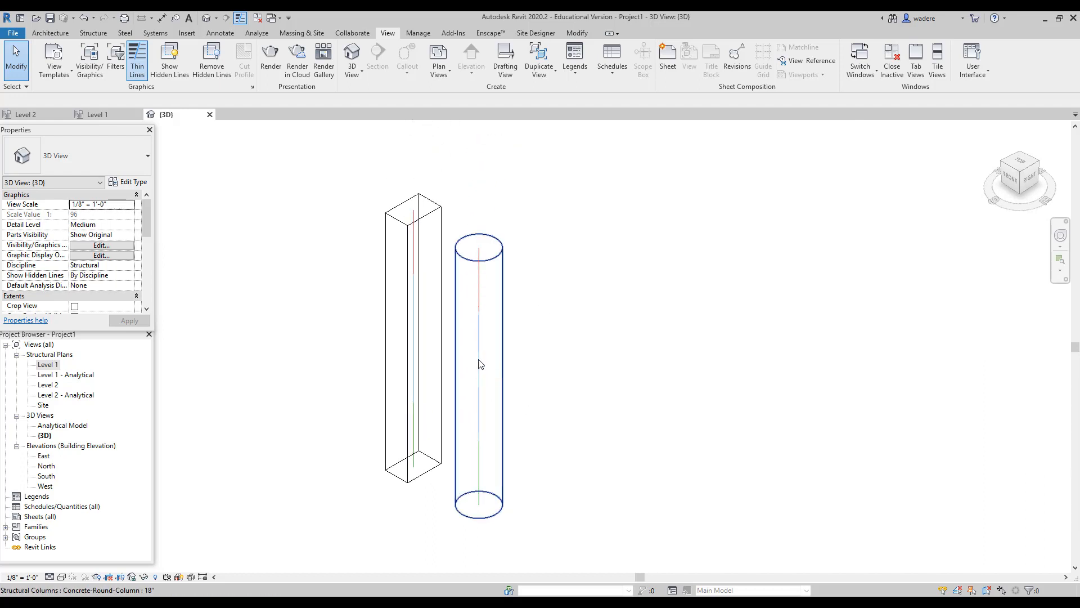
pyautogui.click(178, 577)
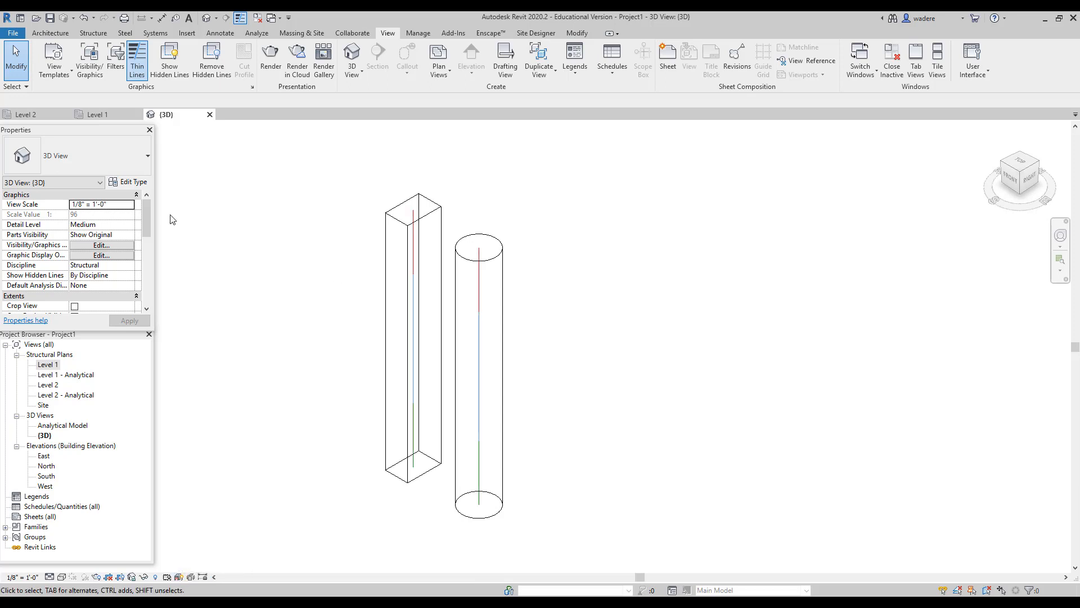
pyautogui.click(116, 115)
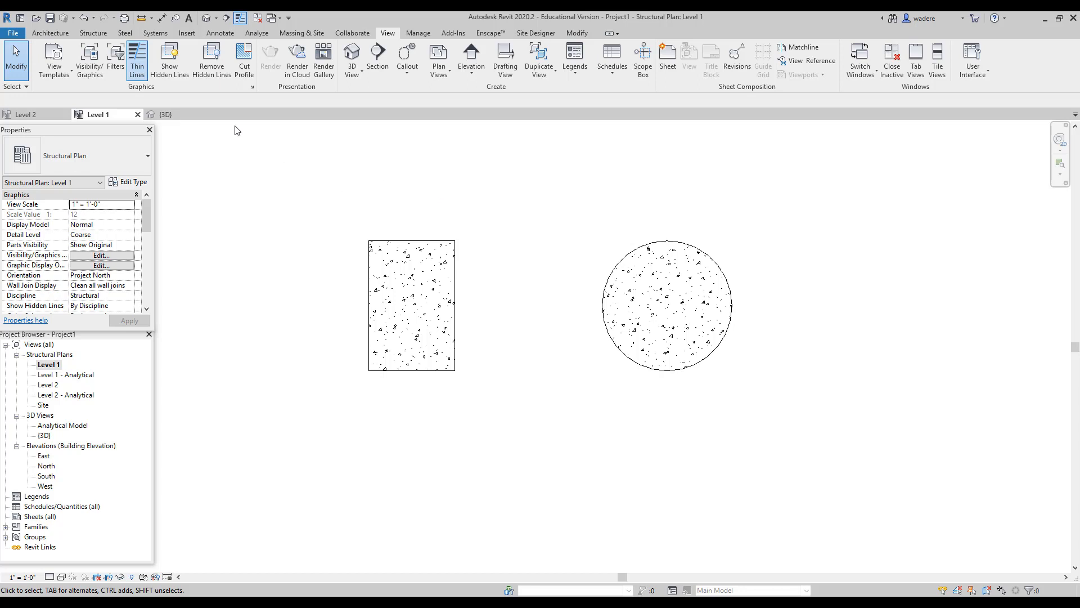
# Step: Examine the rebar cover types available for the rectangular column and the project's Rebar Cover Settings
pyautogui.click(93, 32)
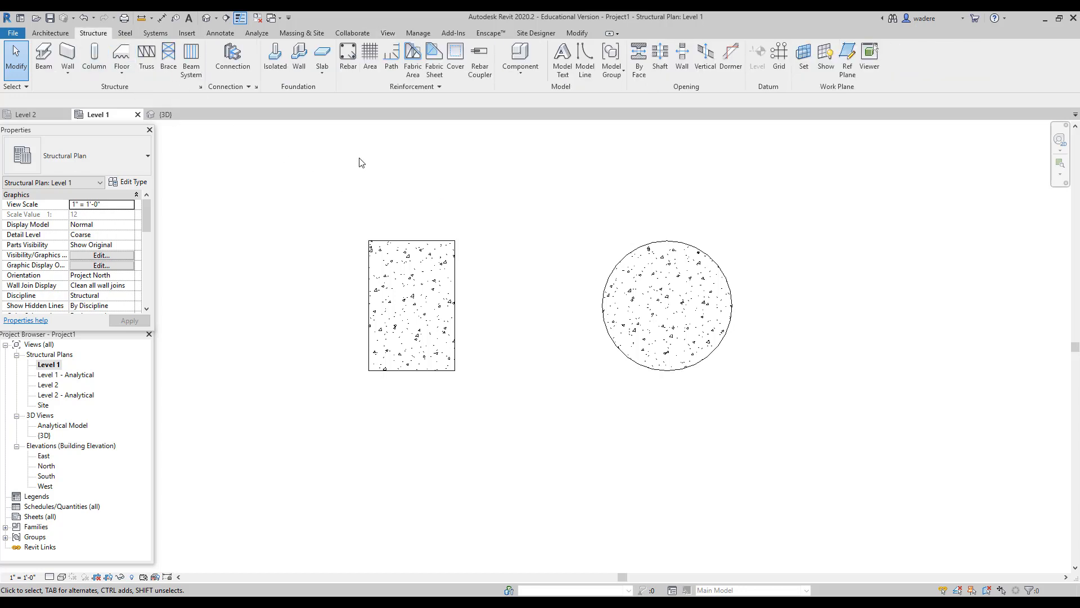
pyautogui.click(454, 67)
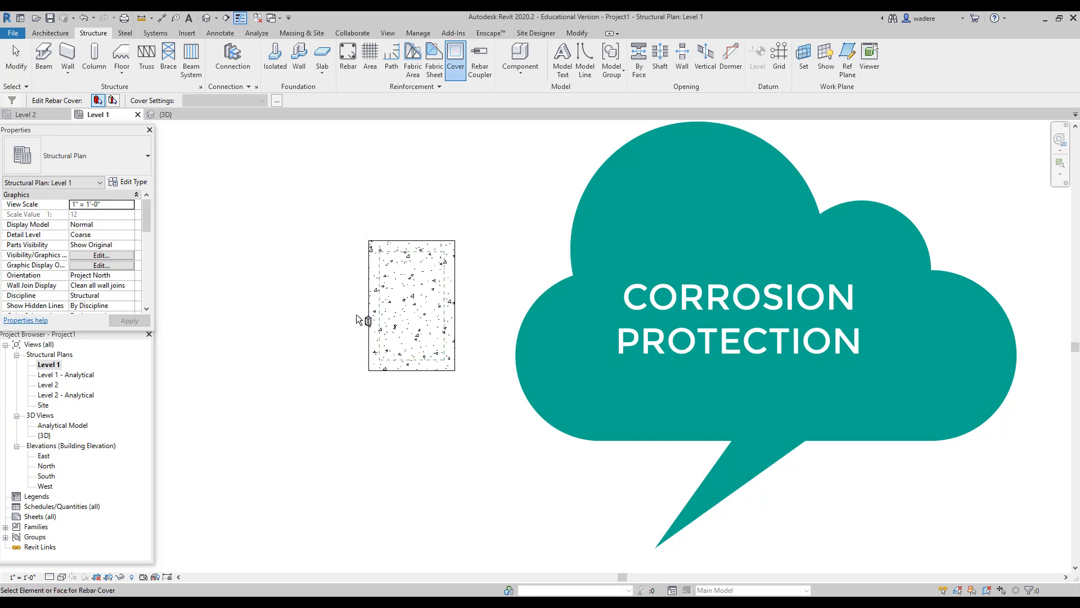
pyautogui.scroll(1, 394, 306)
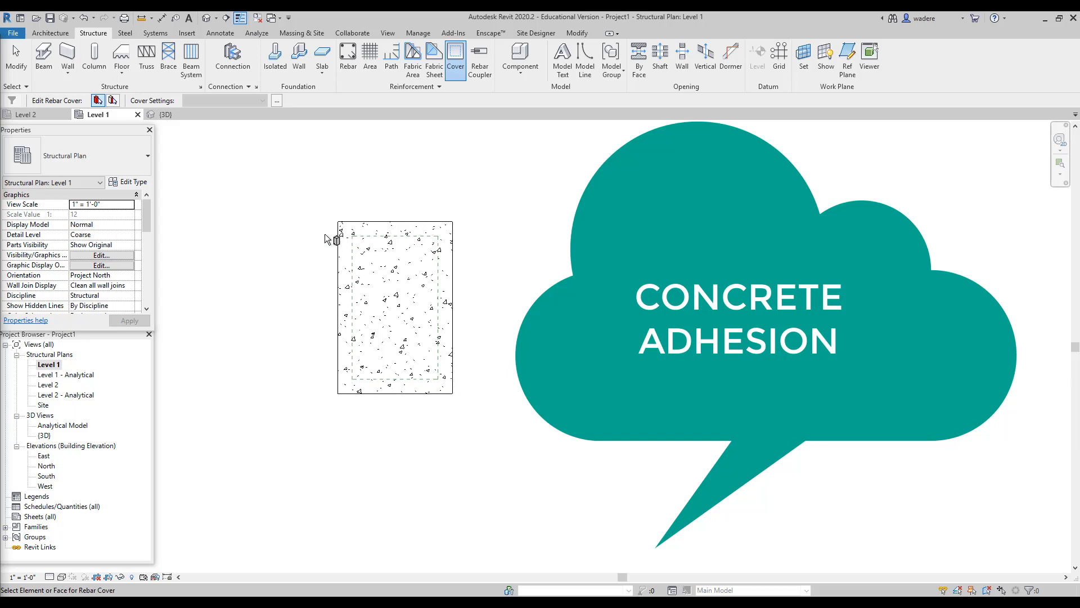
pyautogui.click(342, 322)
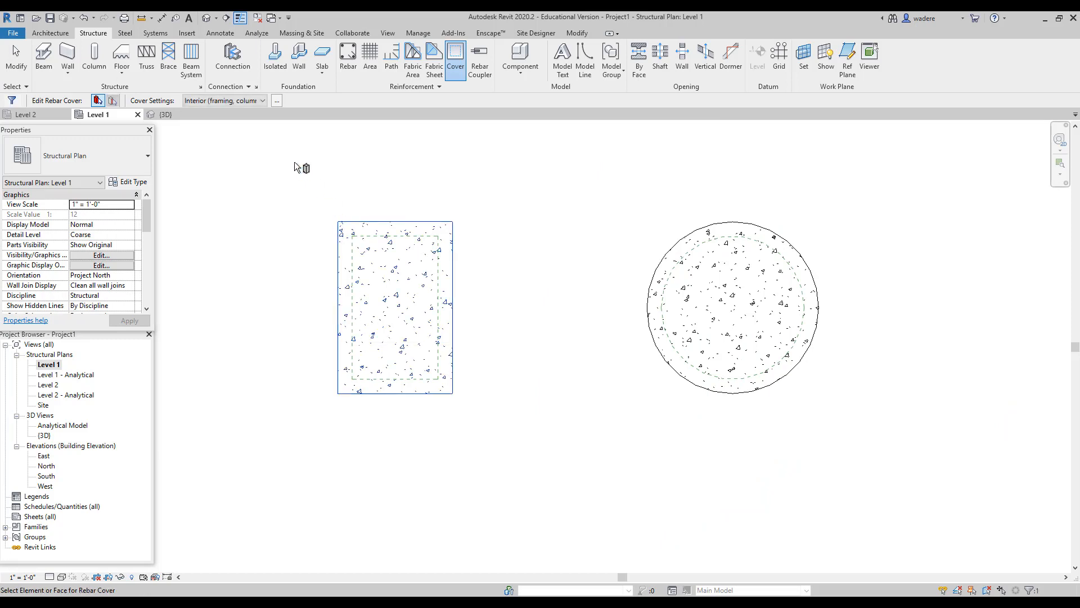
pyautogui.click(262, 101)
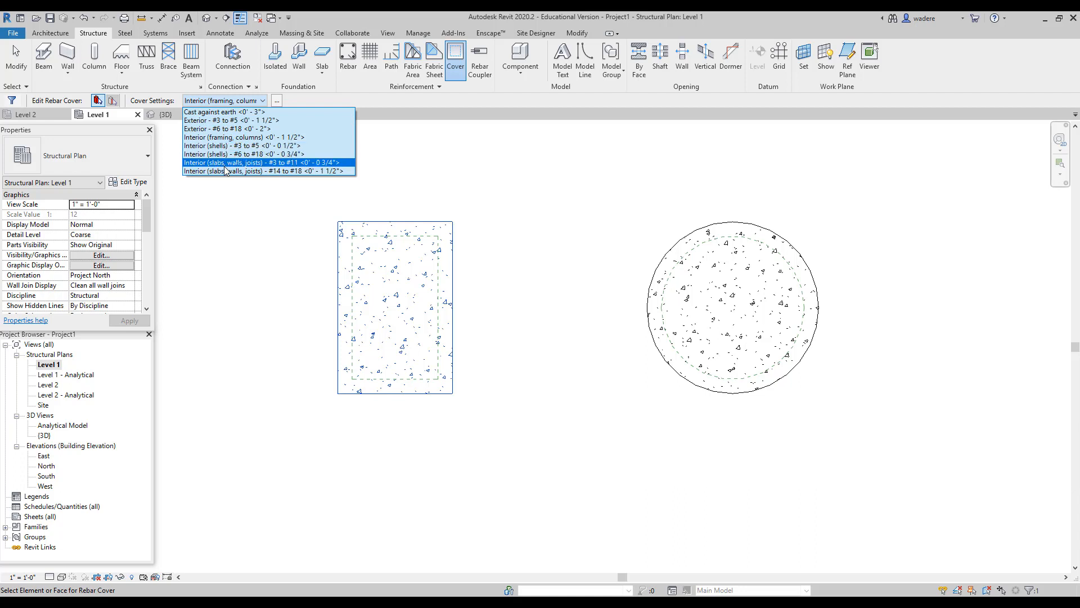
pyautogui.click(299, 176)
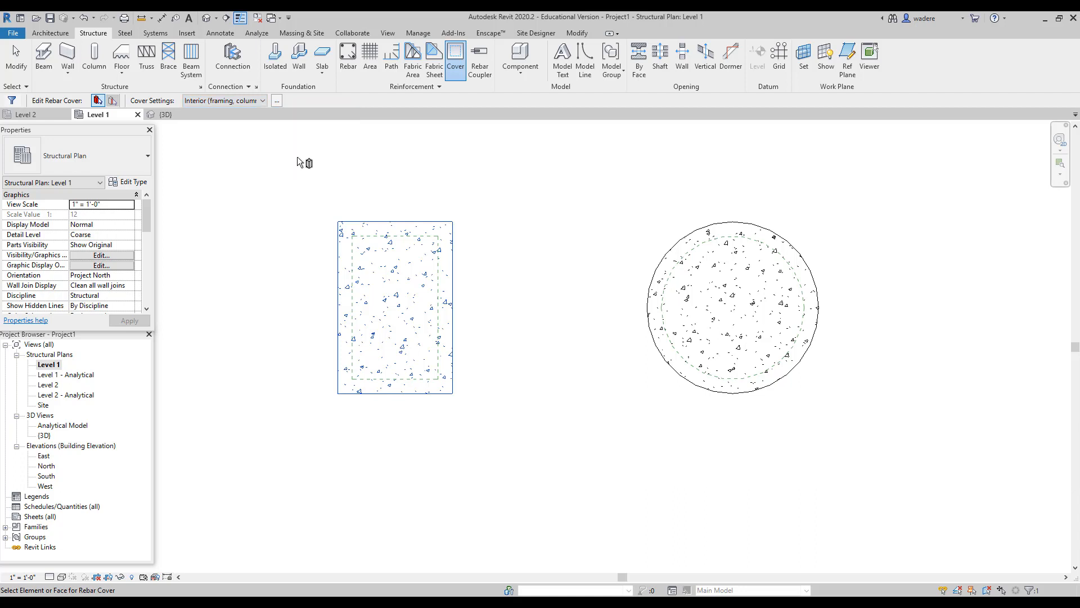
pyautogui.click(277, 101)
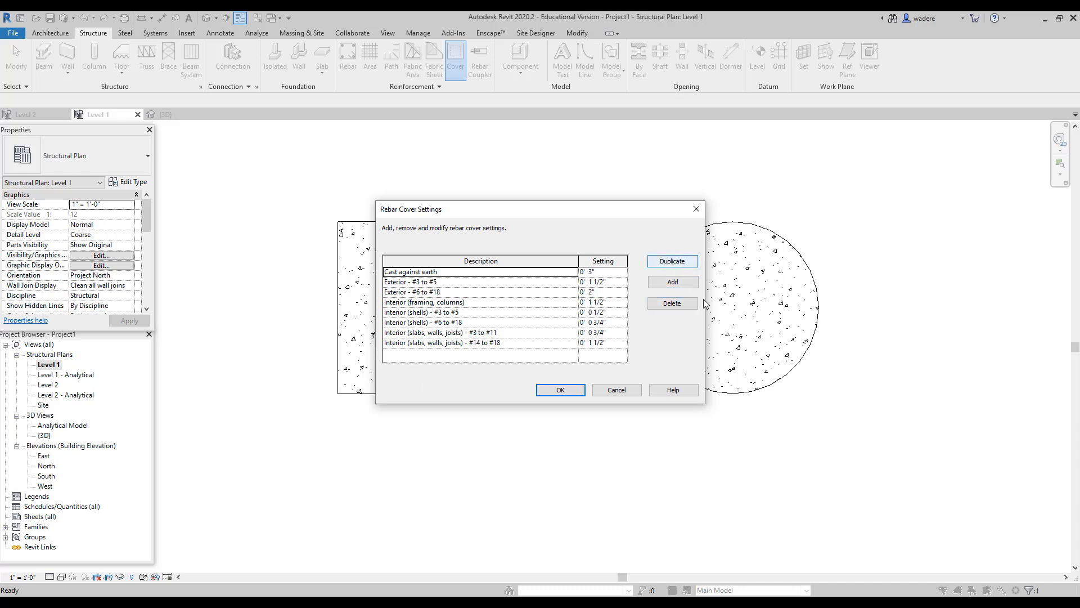
pyautogui.click(563, 390)
# Step: Assign the Interior (framing, columns) 1 1/2" rebar cover to the rectangular column
pyautogui.click(339, 265)
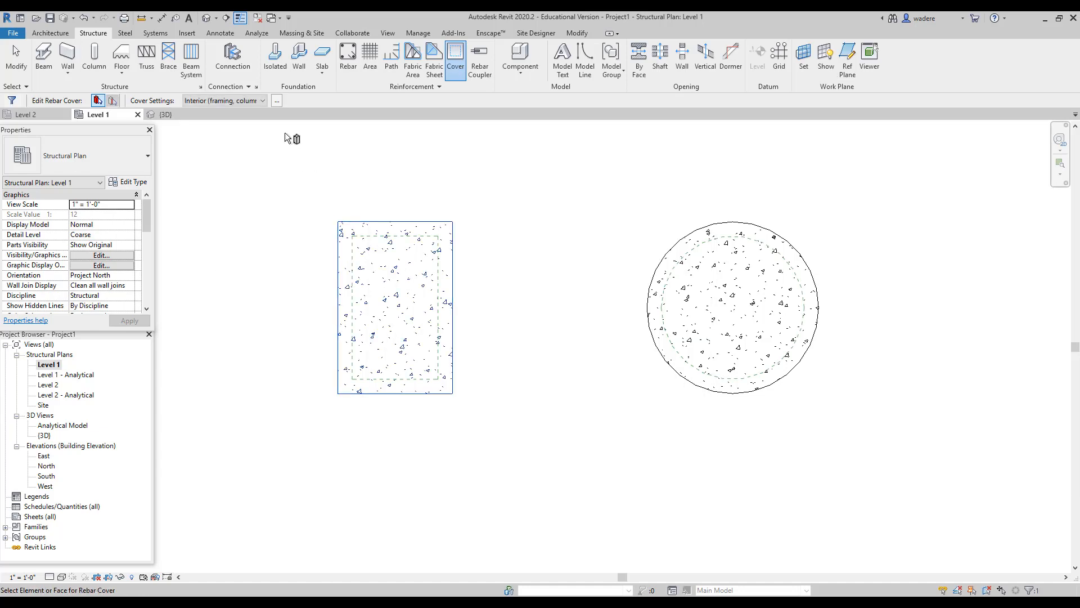
pyautogui.click(263, 100)
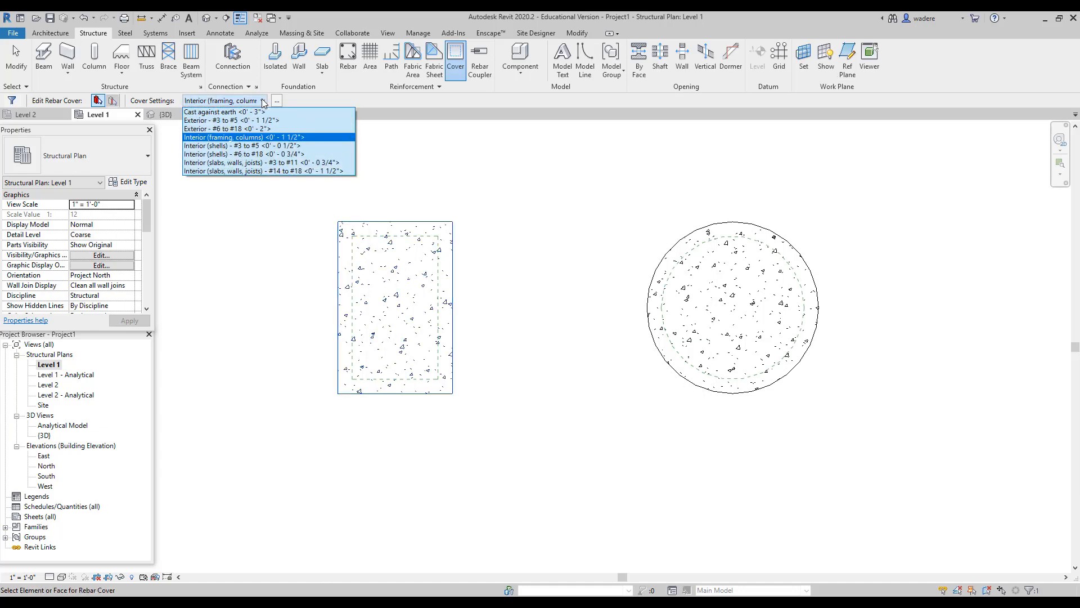
pyautogui.click(261, 140)
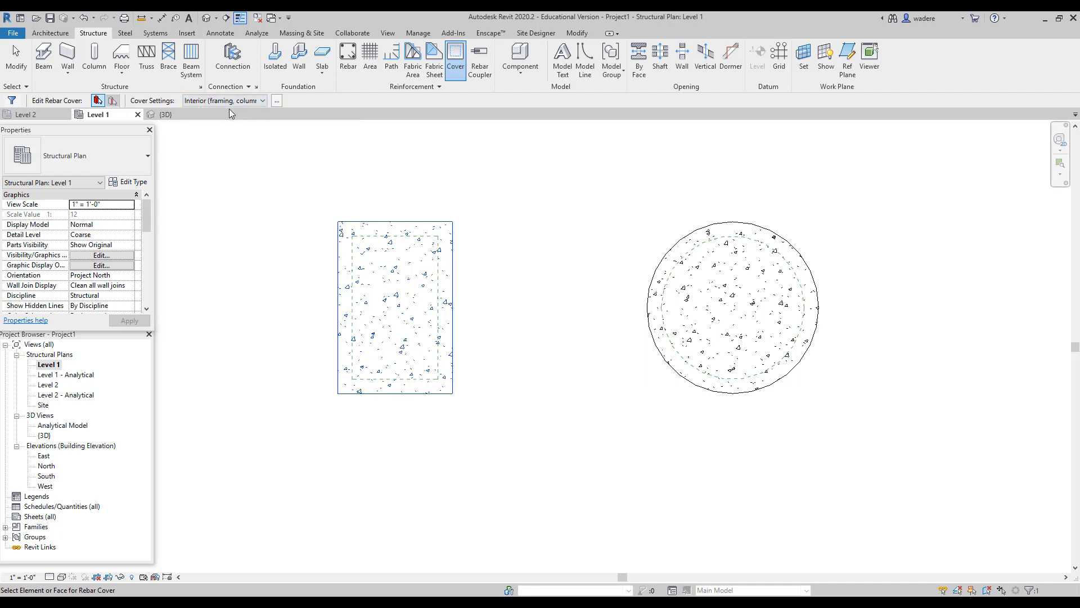
pyautogui.click(281, 121)
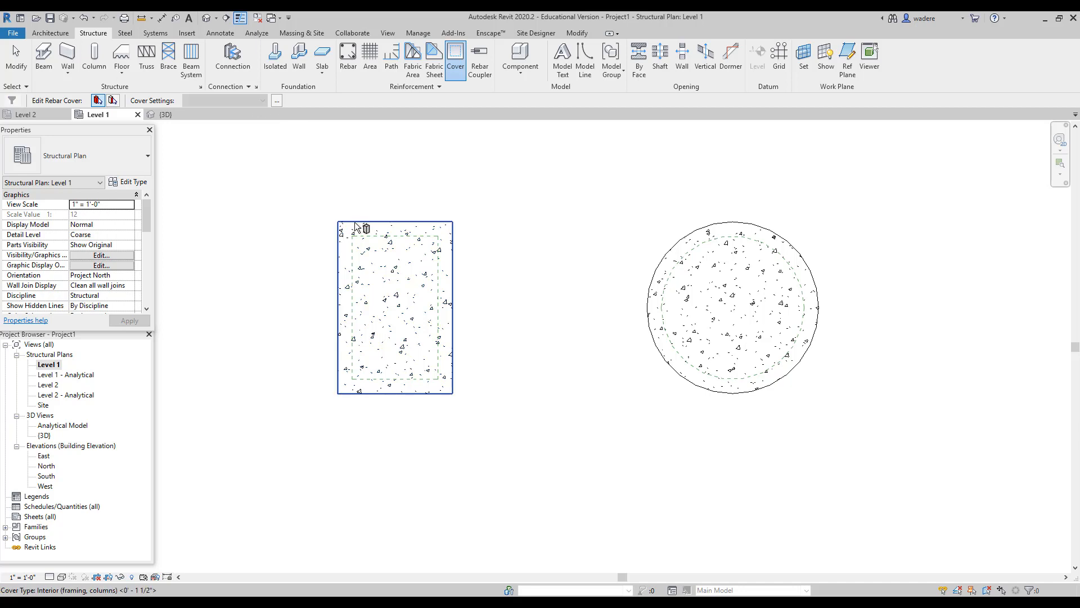
# Step: Check the rectangular column's cover with the Cover tool and review its rebar cover properties
pyautogui.click(355, 223)
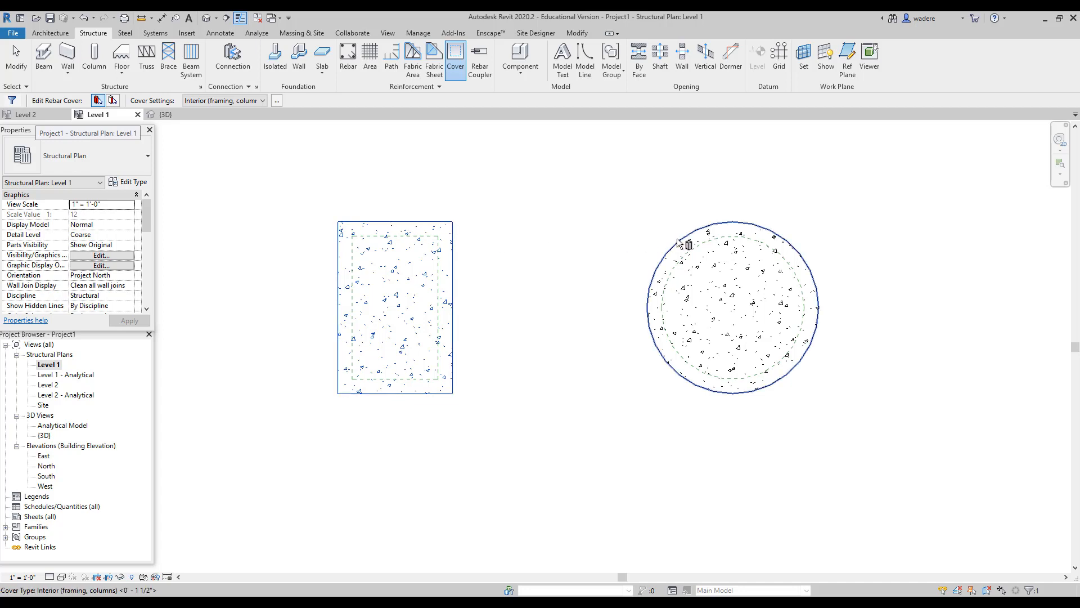
pyautogui.press('Escape')
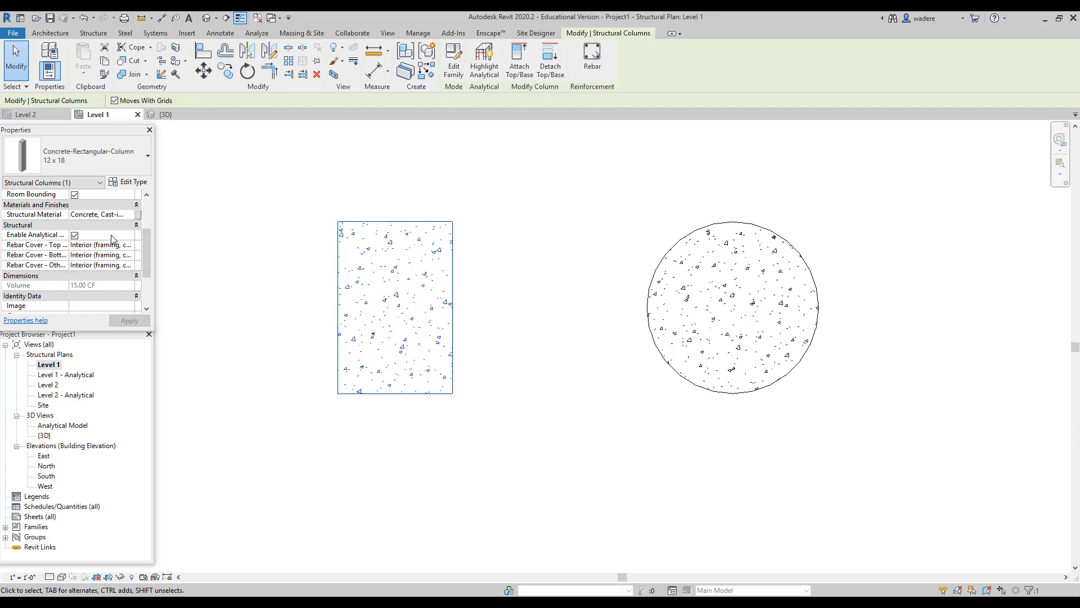
pyautogui.moveTo(62, 249)
# Step: Start placing structural rebar with hooks included in the shape definitions, and choose Rebar Shape T1
pyautogui.click(93, 32)
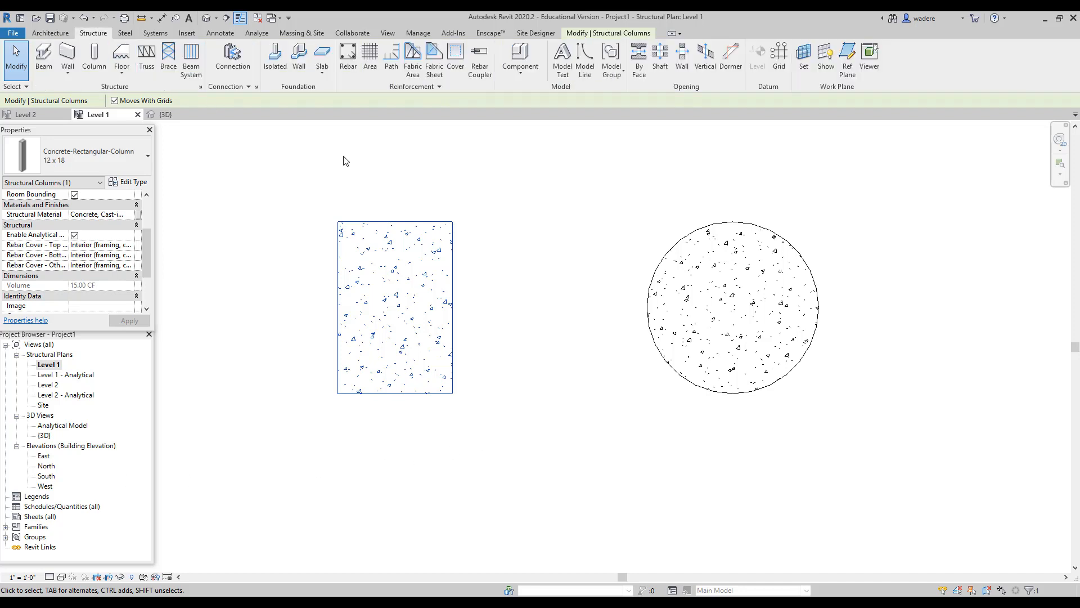
pyautogui.click(348, 59)
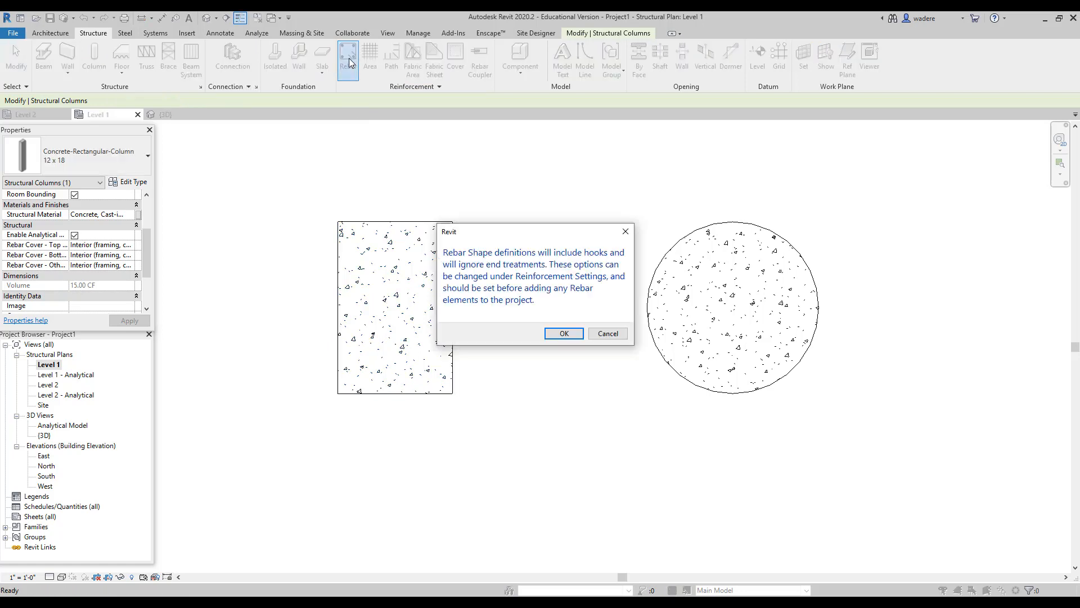
pyautogui.click(564, 334)
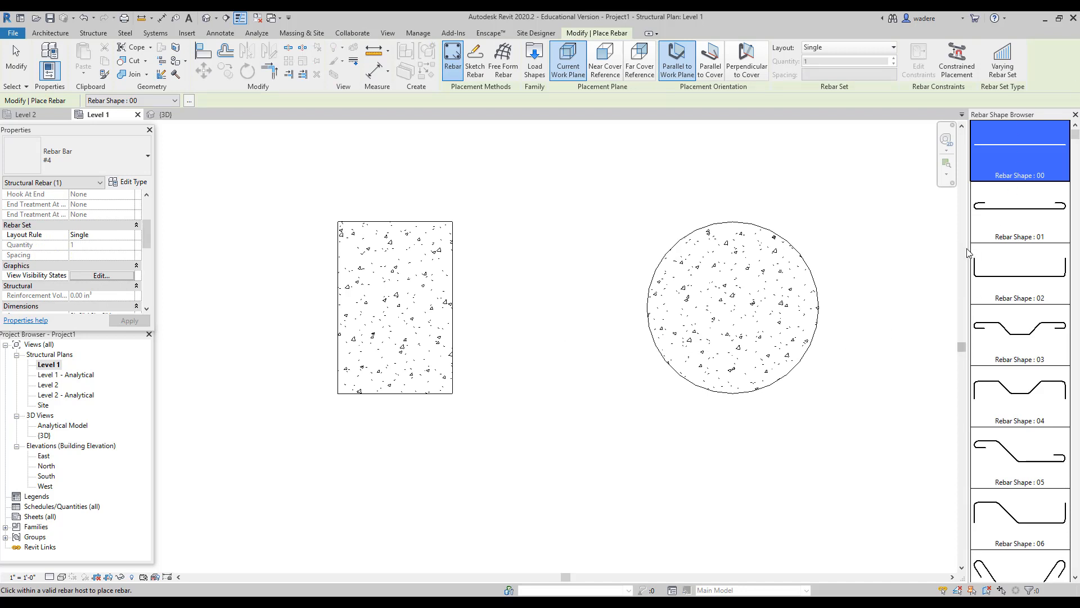
pyautogui.moveTo(969, 248); pyautogui.dragTo(887, 242)
pyautogui.scroll(-5, 963, 236)
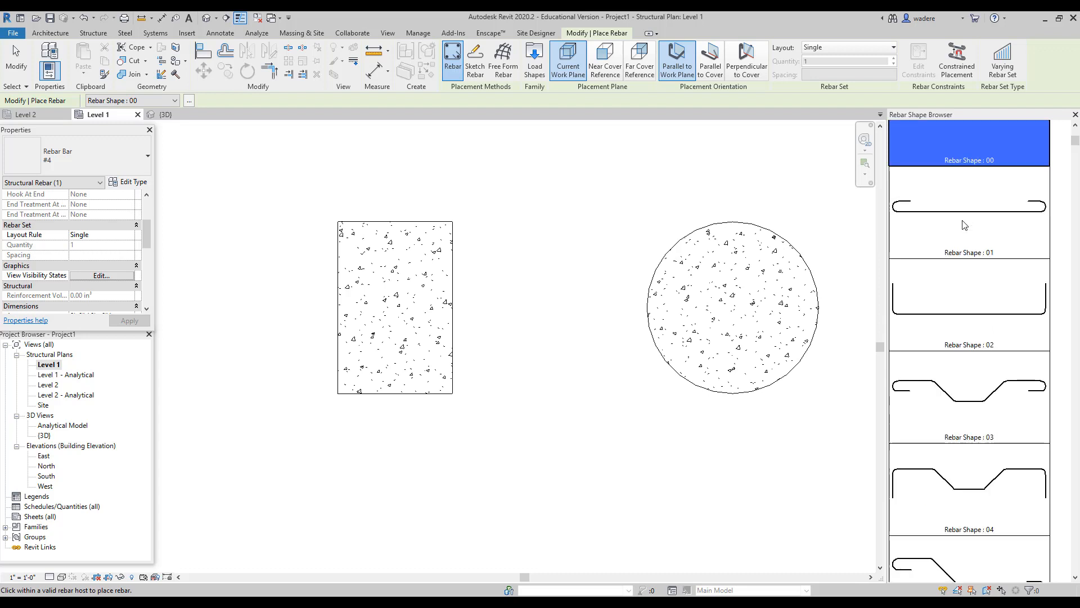
pyautogui.scroll(-9, 966, 294)
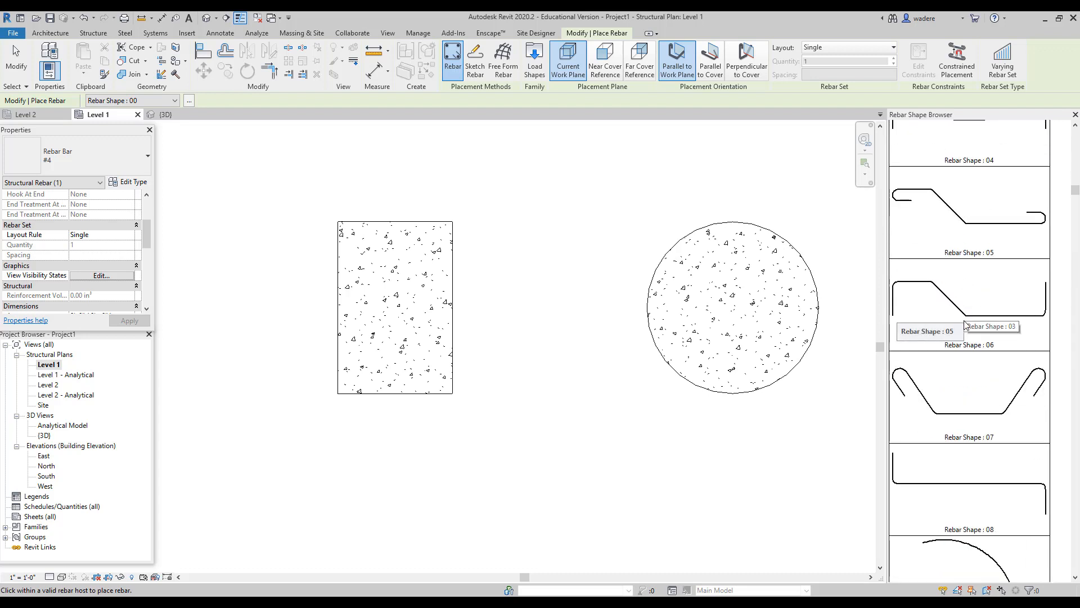
pyautogui.scroll(-11, 965, 325)
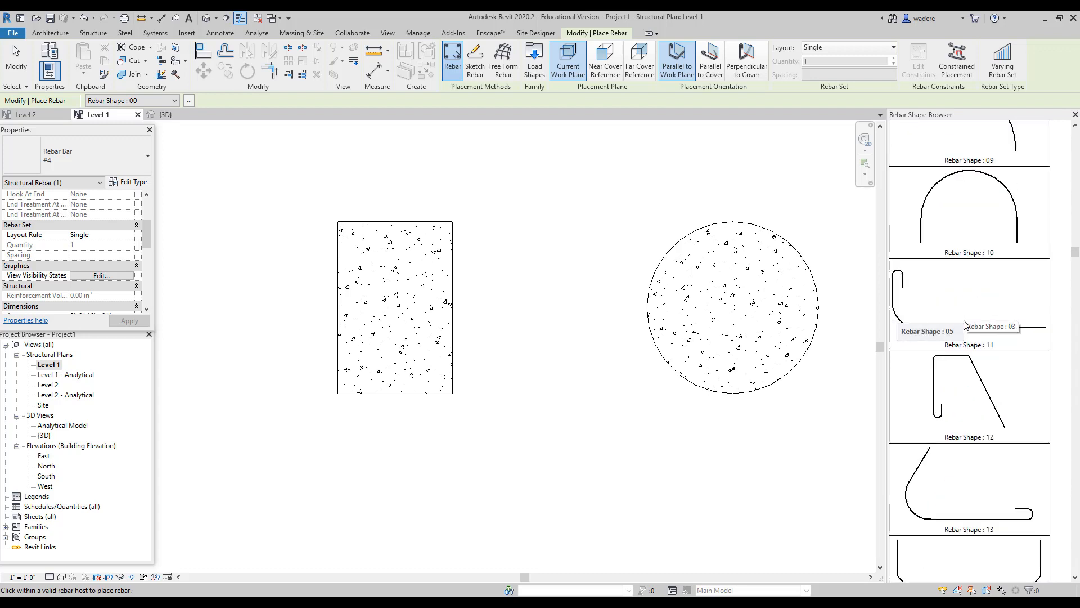
pyautogui.scroll(-11, 965, 325)
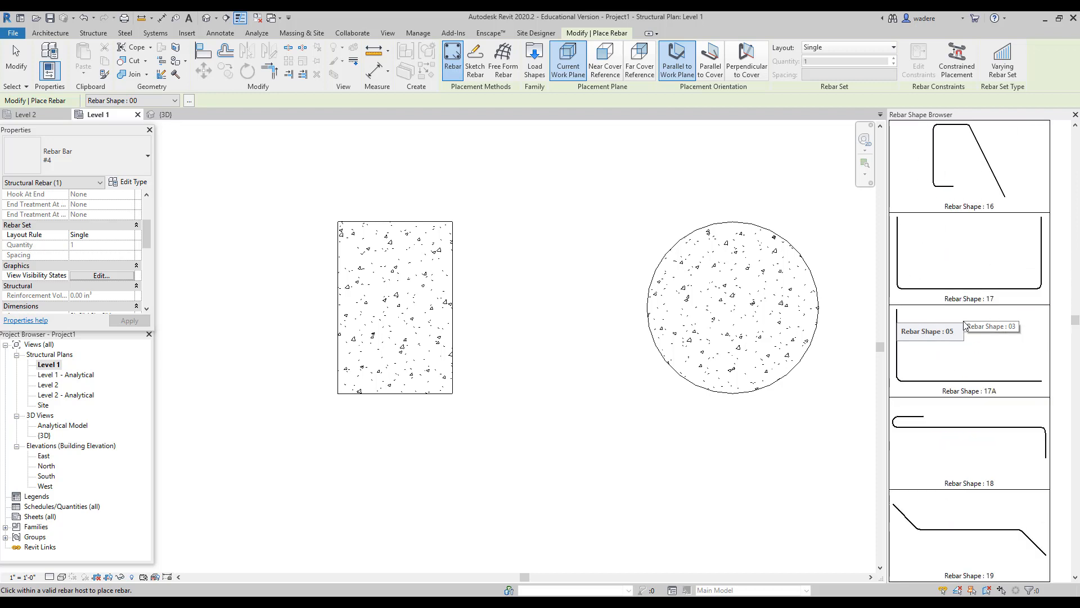
pyautogui.scroll(-11, 962, 330)
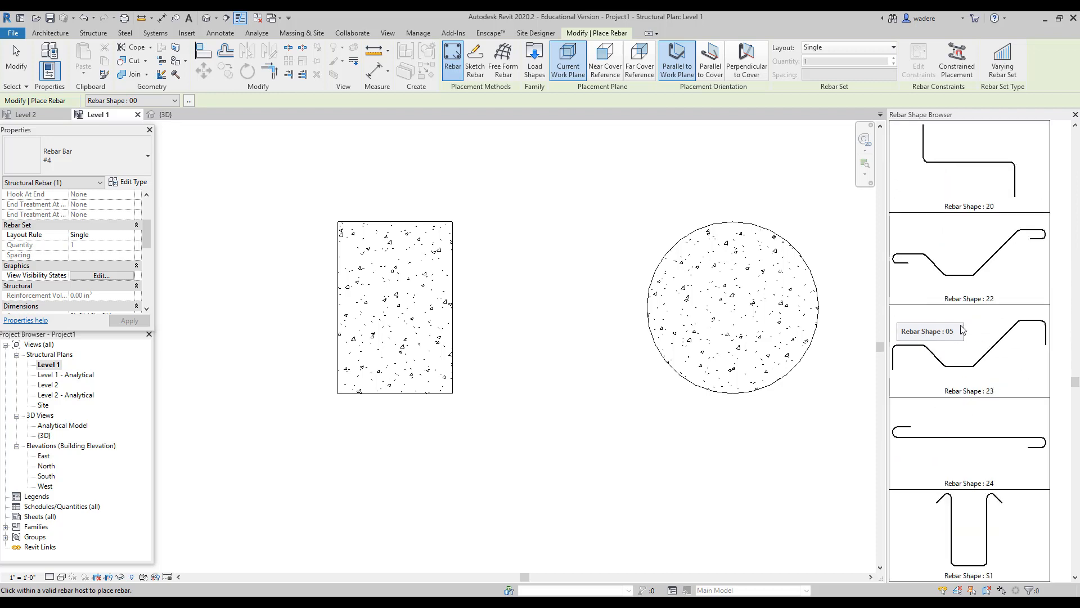
pyautogui.scroll(-8, 961, 333)
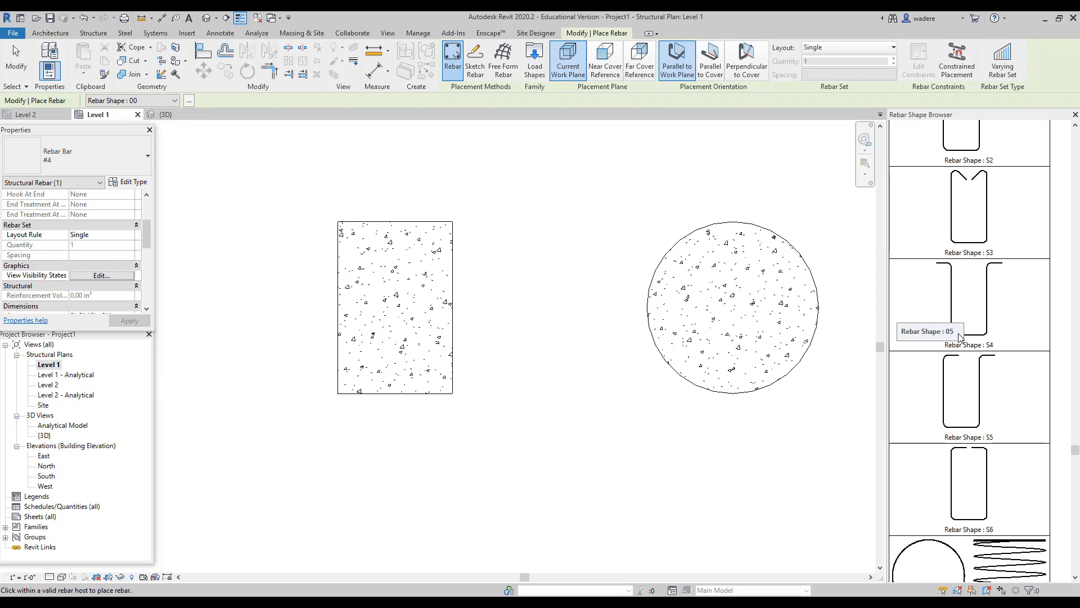
pyautogui.scroll(-3, 960, 338)
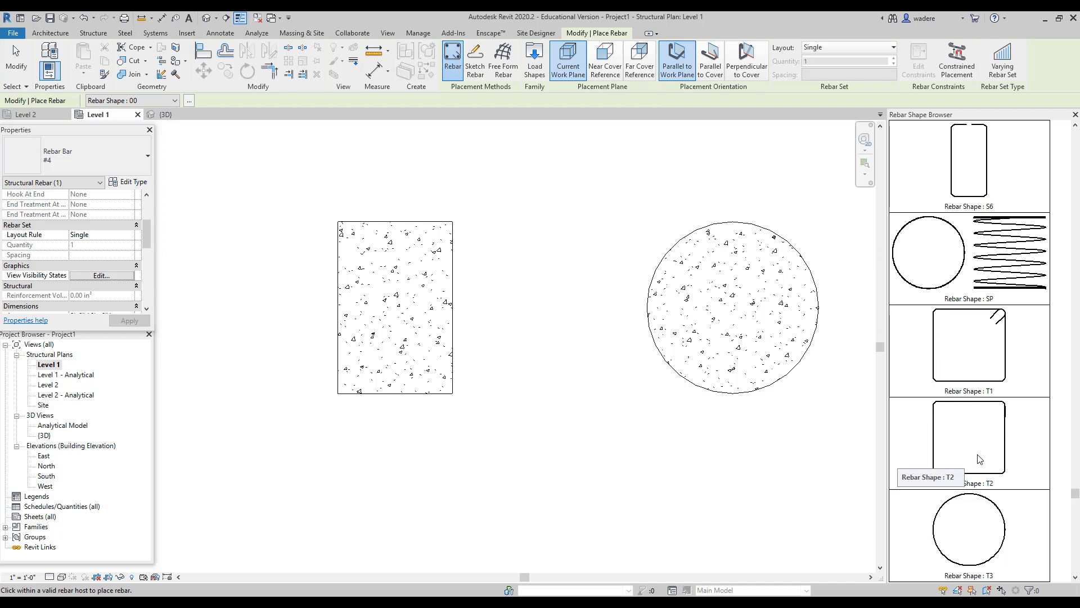
pyautogui.click(976, 347)
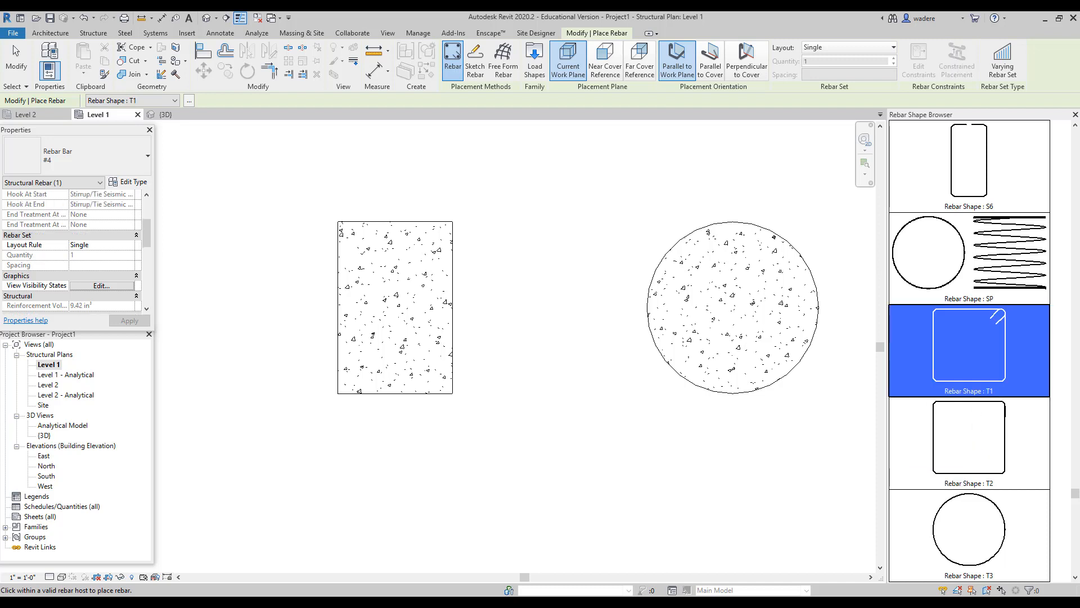
# Step: Place #4 T1 ties in the rectangular column at the Far Cover Reference, parallel to the work plane
pyautogui.scroll(2, 391, 300)
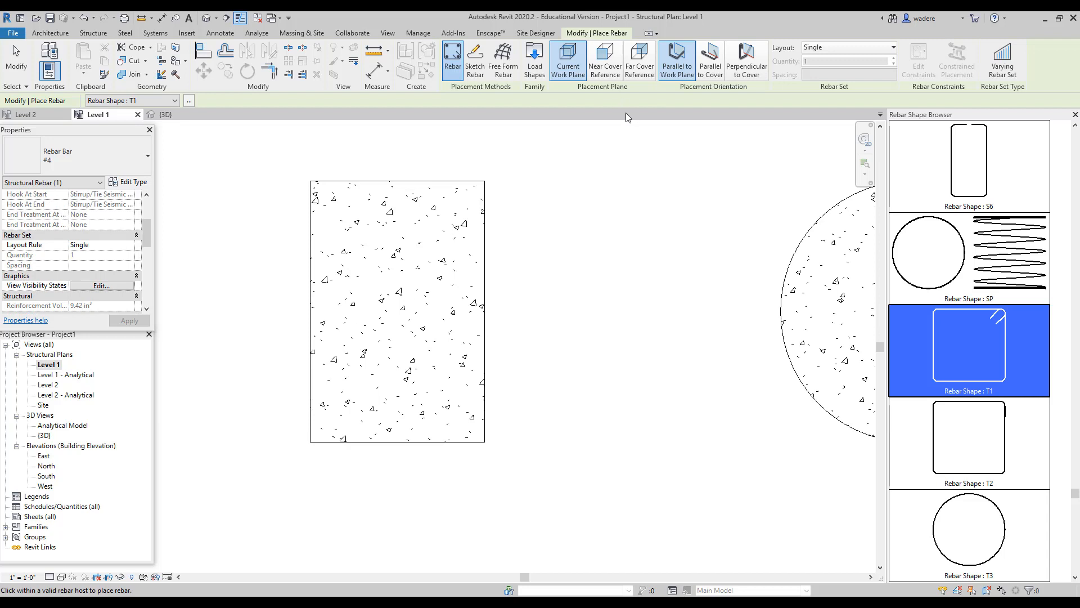
pyautogui.click(615, 71)
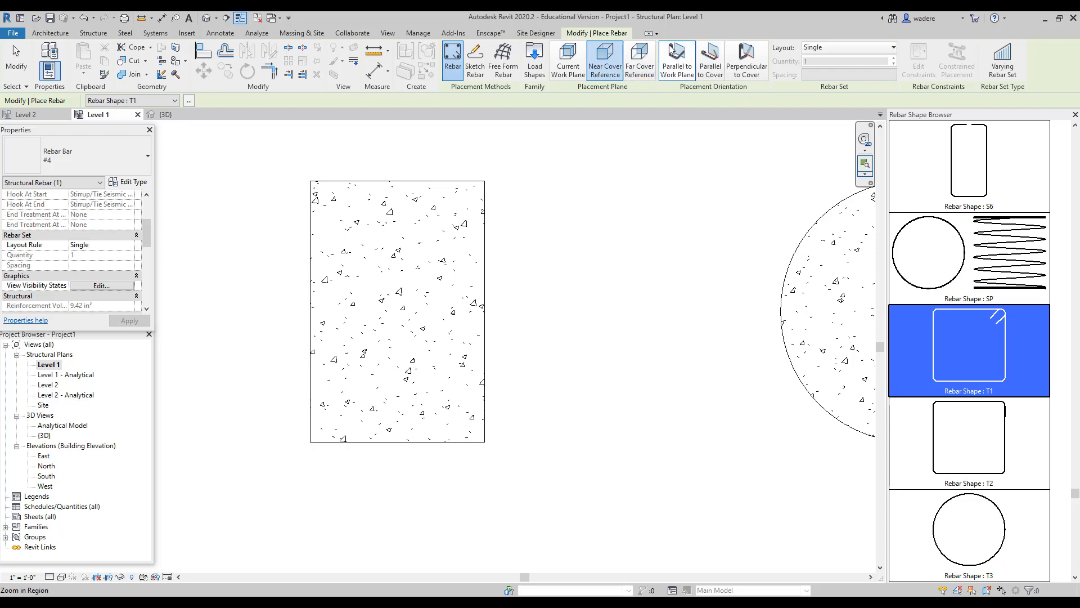
pyautogui.click(679, 66)
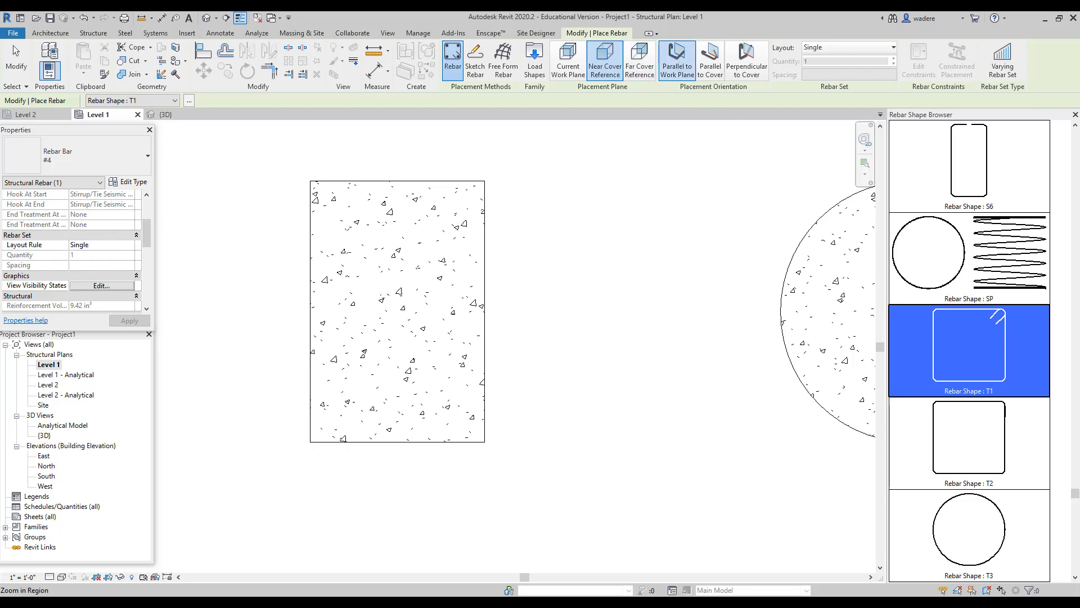
pyautogui.click(645, 60)
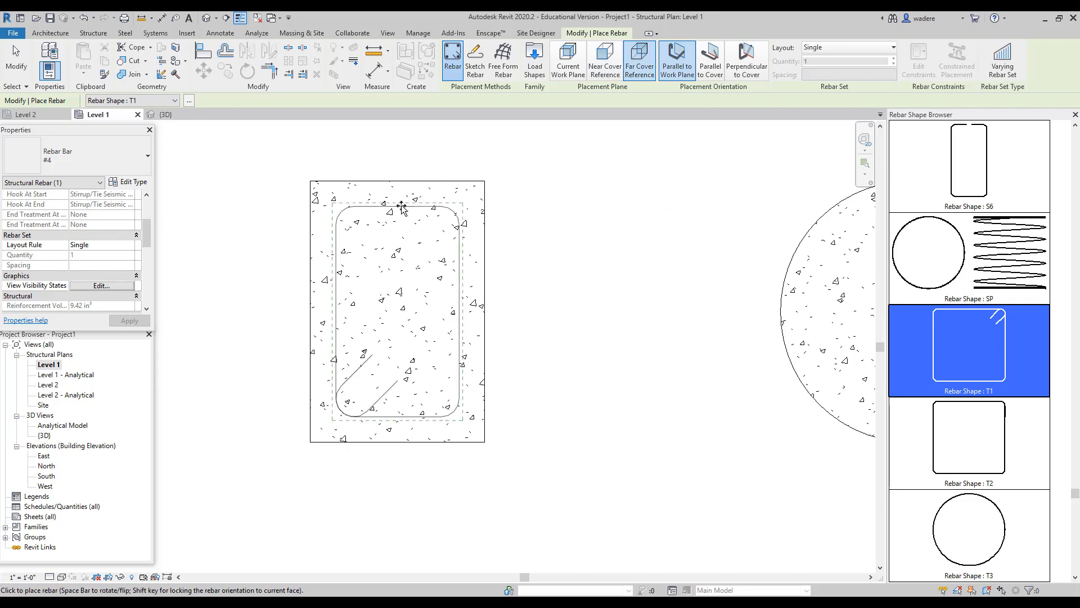
pyautogui.click(351, 209)
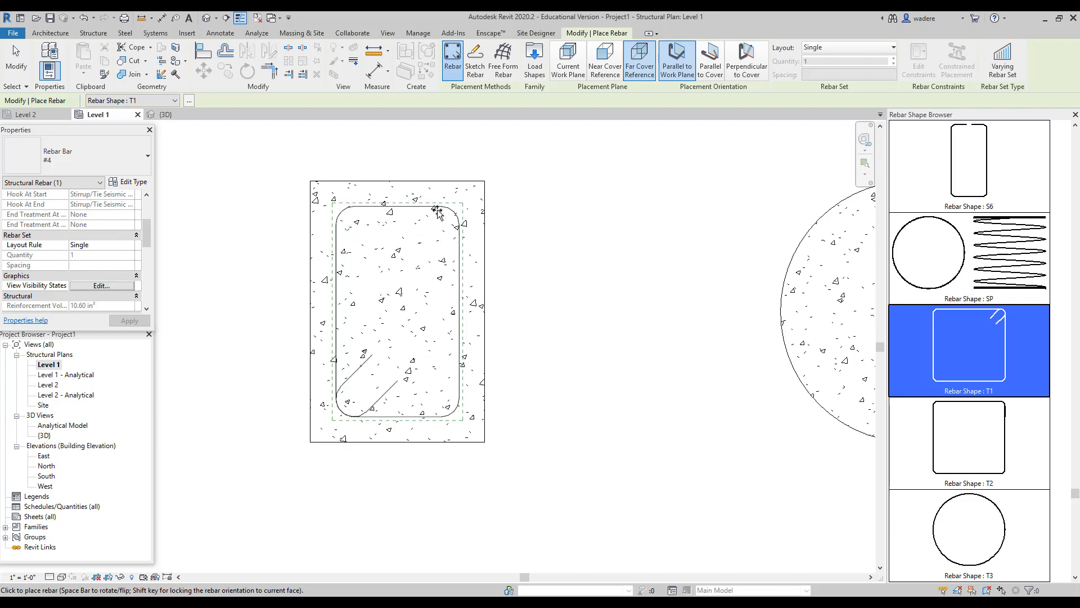
pyautogui.click(448, 228)
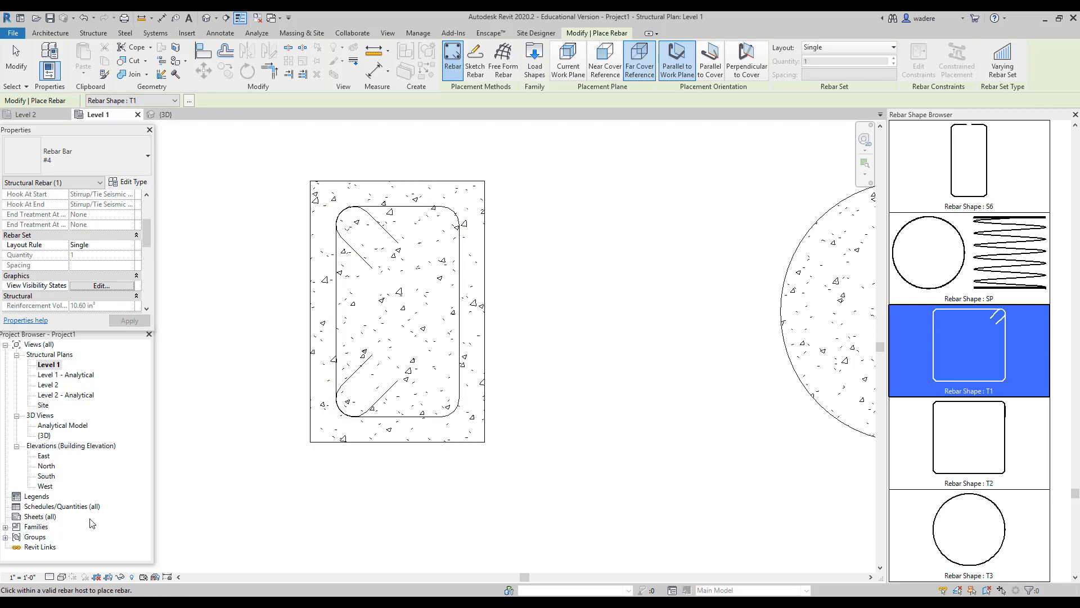
# Step: Set the Level 1 plan's detail level to Fine
pyautogui.click(50, 577)
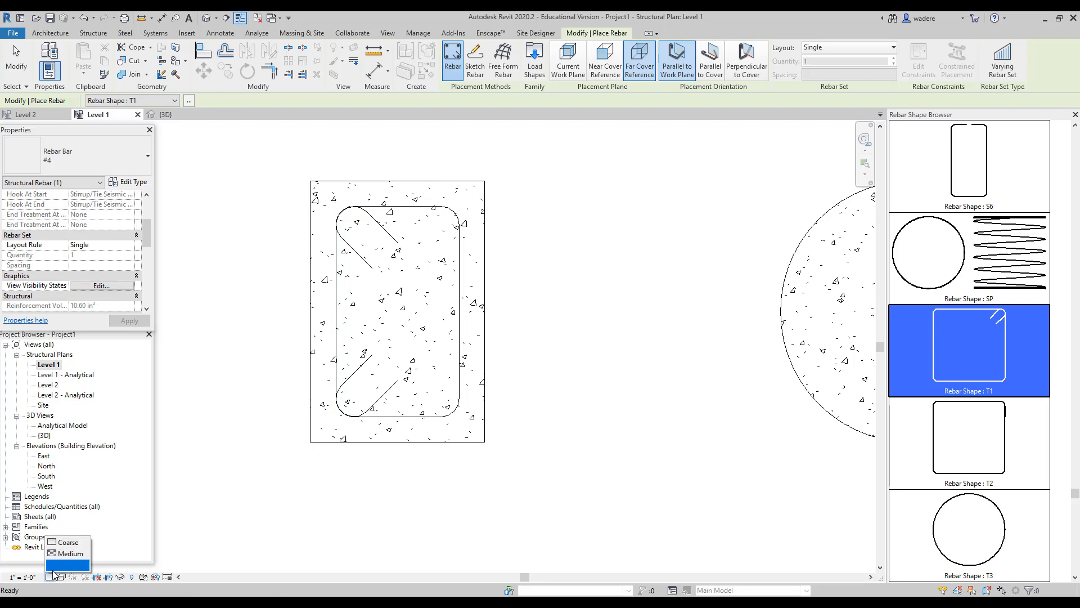
pyautogui.click(59, 566)
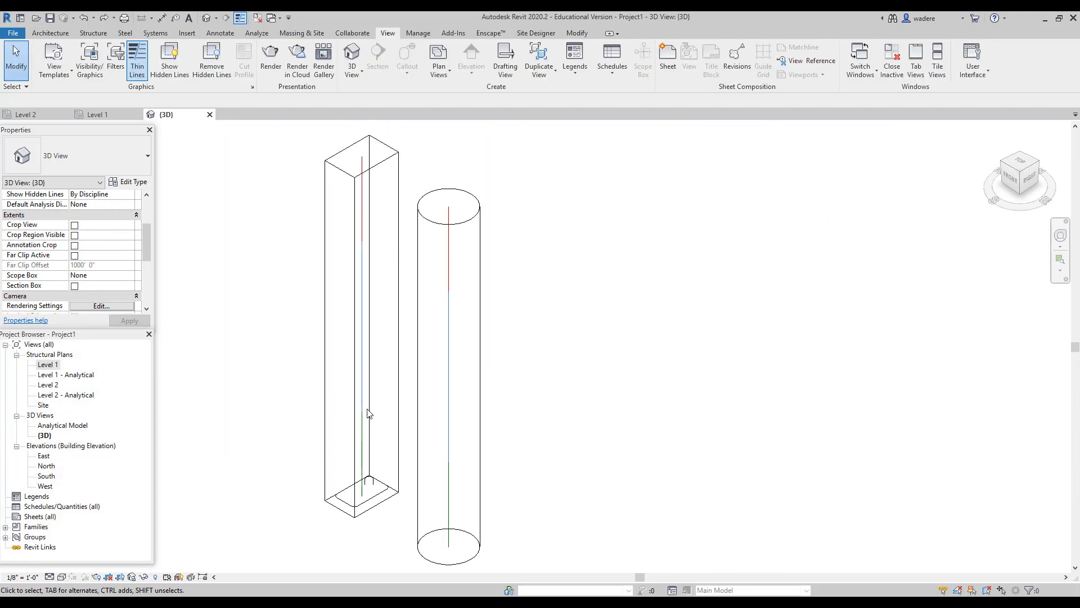
# Step: Change the layout of the tie at the base of the rectangular column to Maximum Spacing in the 3D view
pyautogui.click(377, 499)
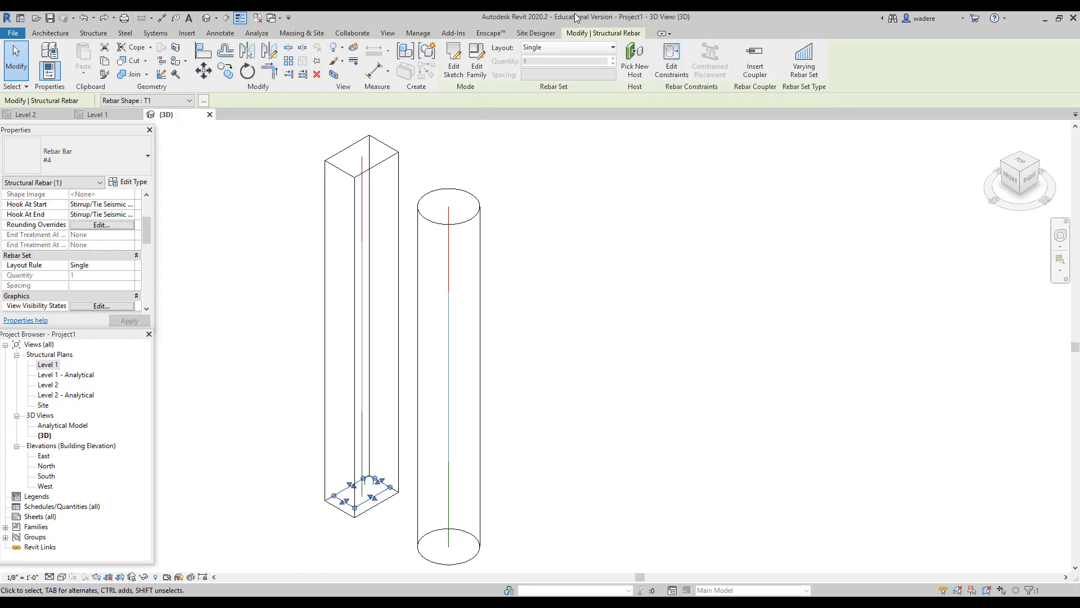
pyautogui.click(614, 49)
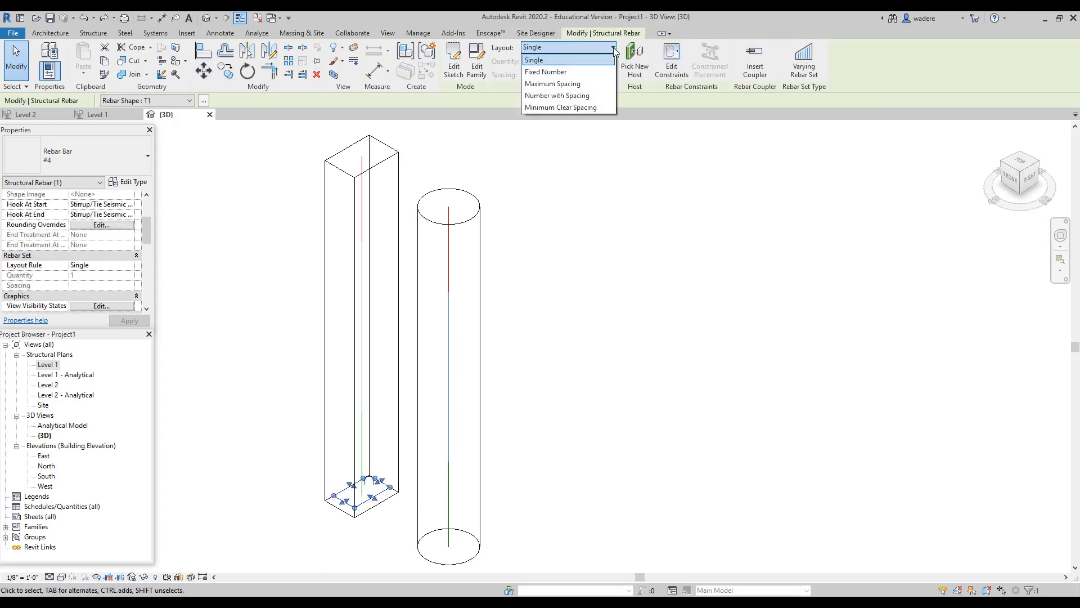
pyautogui.click(580, 84)
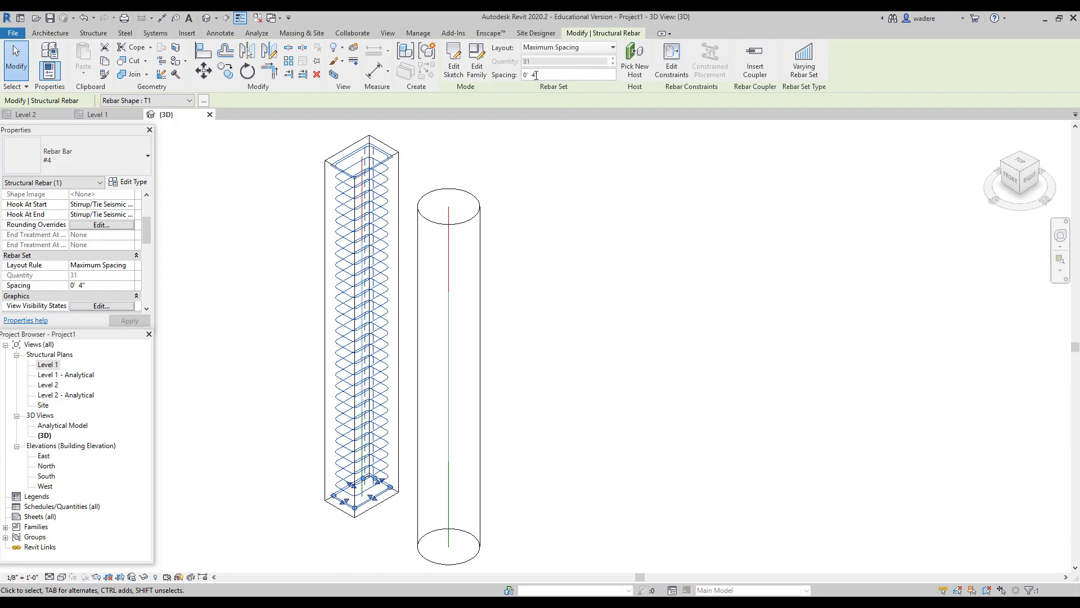
# Step: Set the rectangular column's tie spacing to 1' 0" and change the tie layout to Minimum Clear Spacing
pyautogui.moveTo(542, 76); pyautogui.dragTo(511, 80)
pyautogui.write('1')
pyautogui.press('Return')
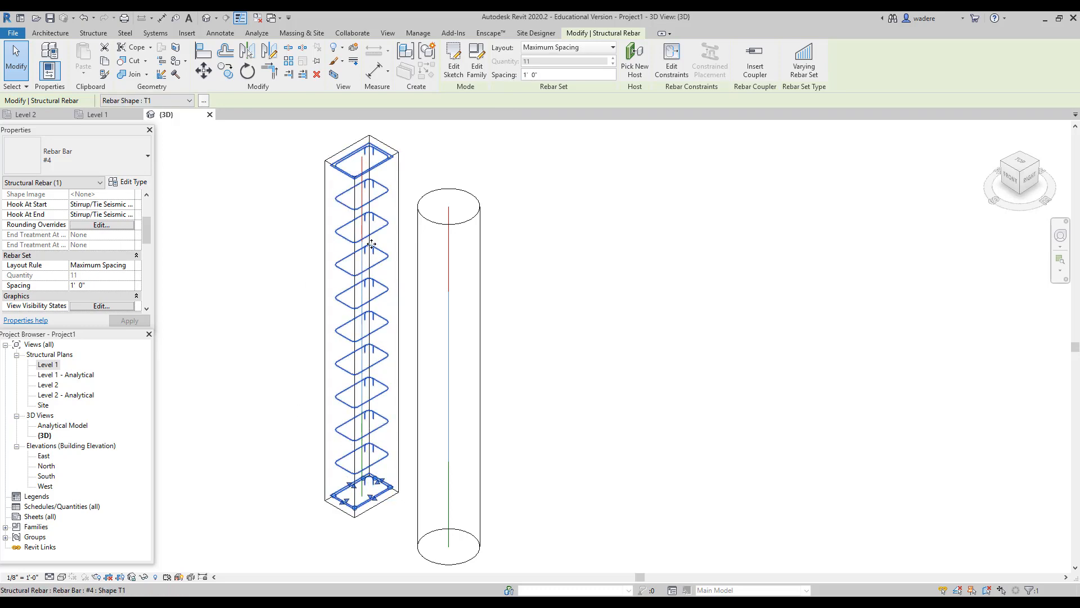
pyautogui.click(611, 50)
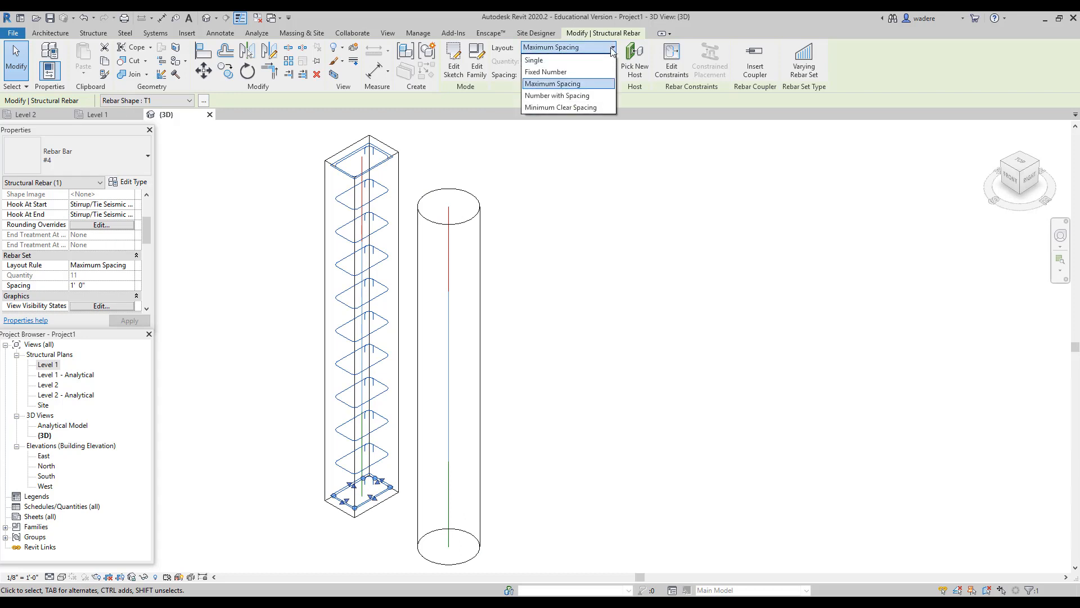
pyautogui.click(559, 107)
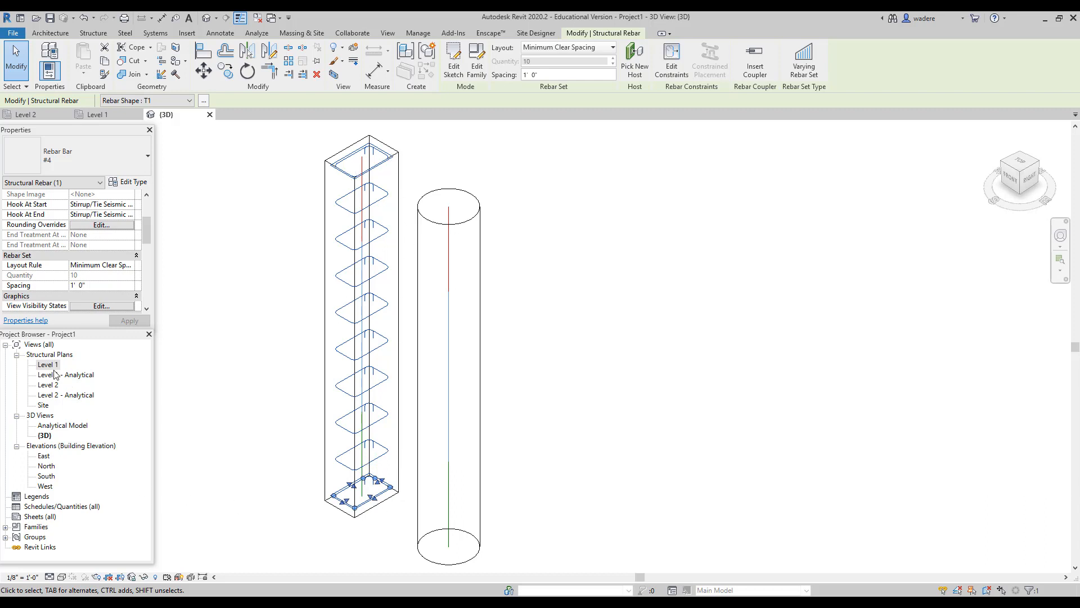
# Step: In the Level 1 plan, start placing straight bars with Rebar Shape 00, oriented perpendicular to cover
pyautogui.doubleClick(50, 365)
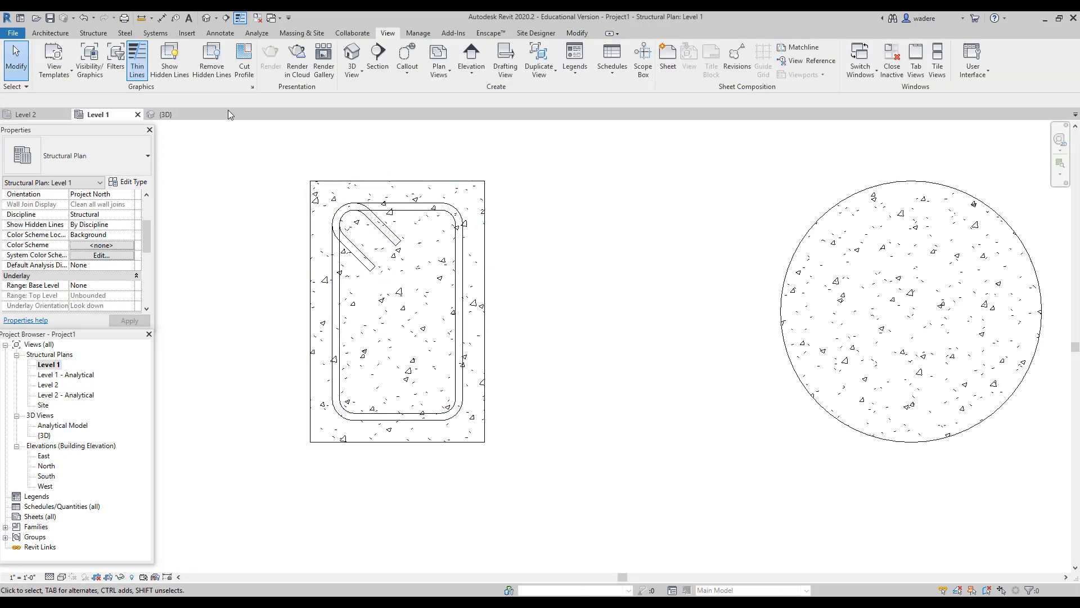
pyautogui.click(94, 34)
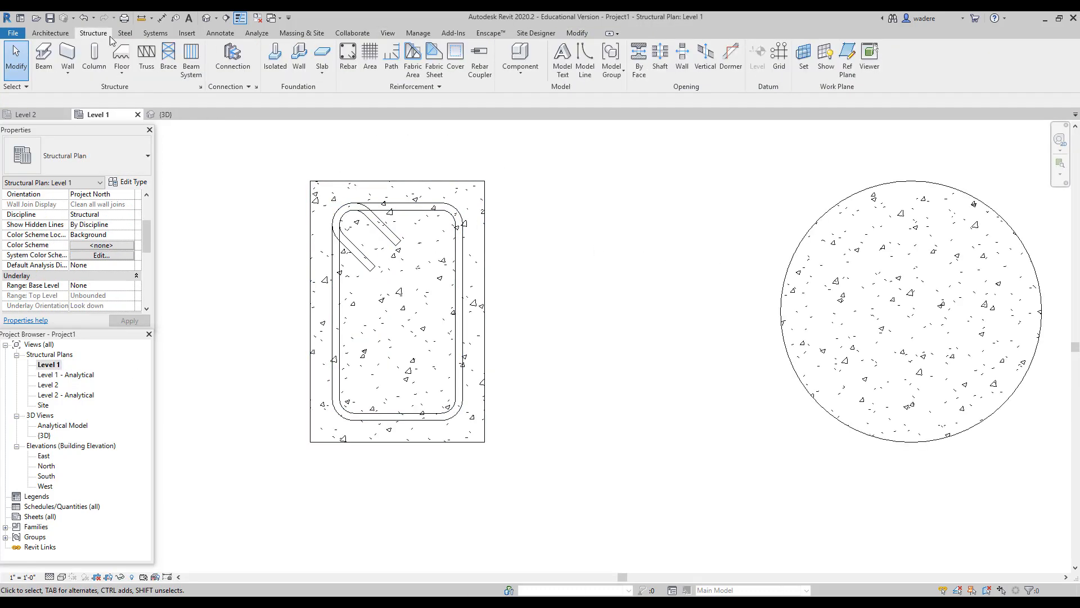
pyautogui.click(348, 55)
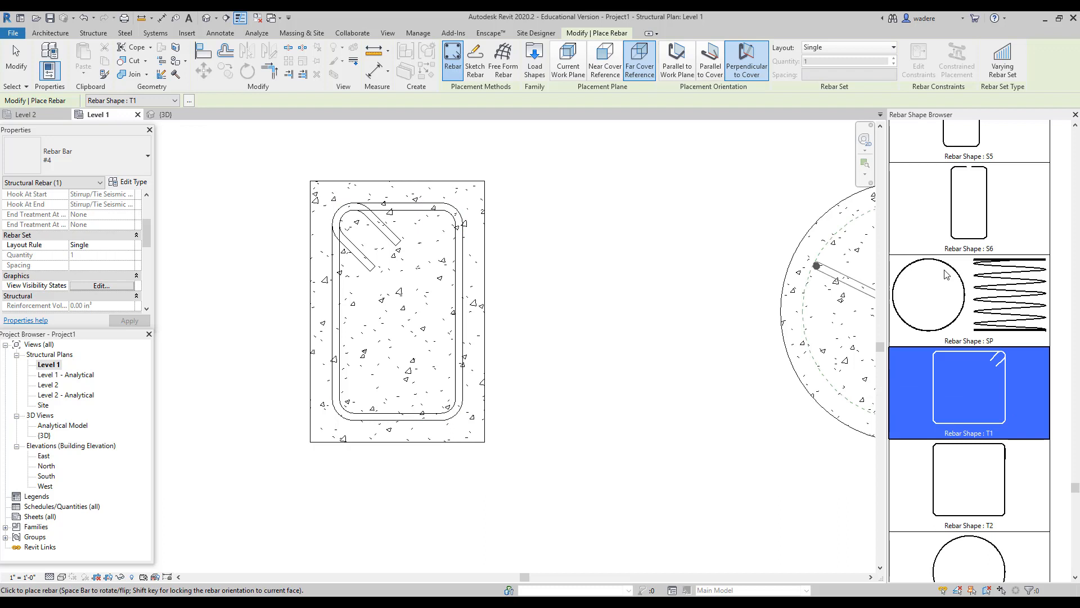
pyautogui.click(188, 102)
pyautogui.click(189, 101)
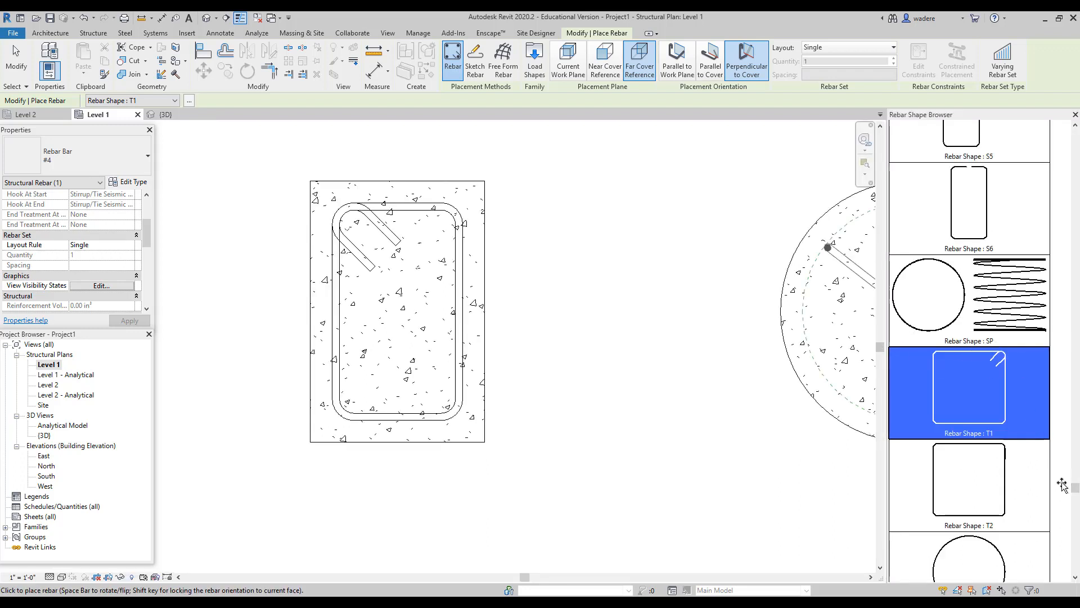
pyautogui.moveTo(1075, 488); pyautogui.dragTo(1075, 137)
pyautogui.click(938, 157)
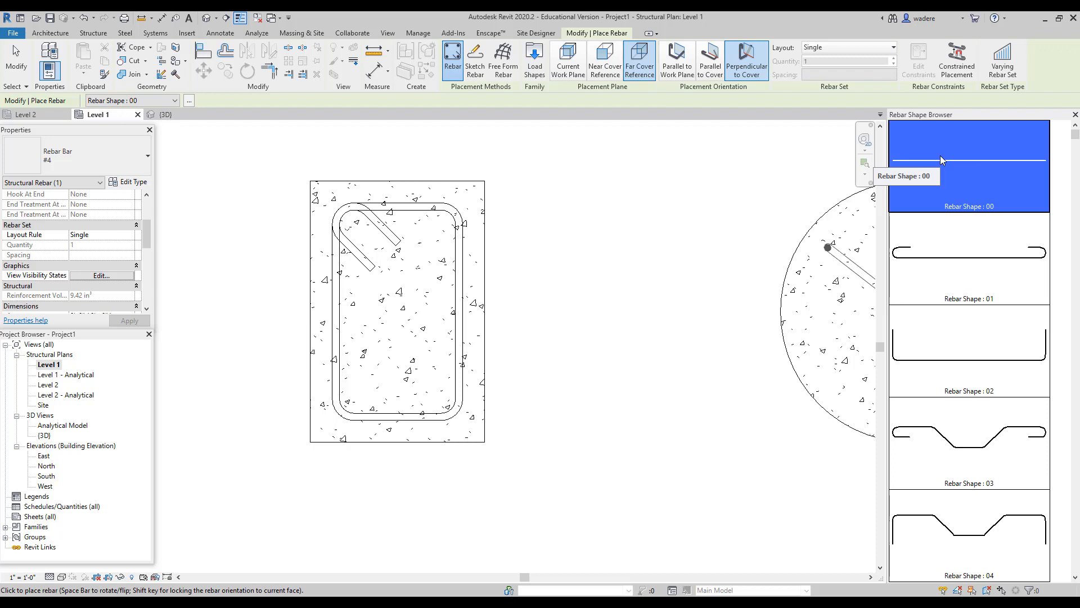
pyautogui.click(676, 63)
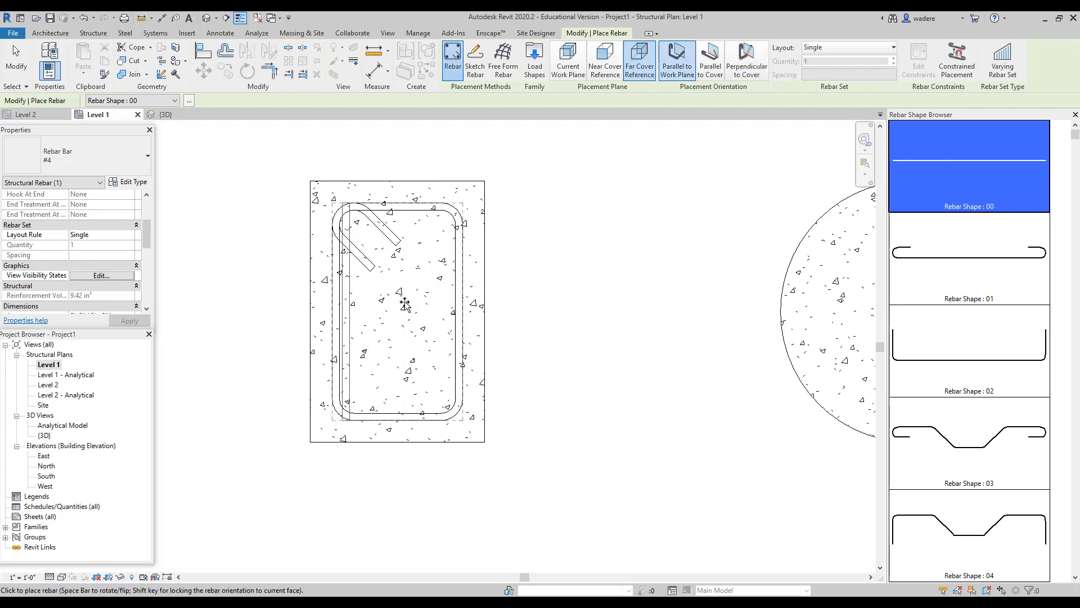
pyautogui.click(743, 72)
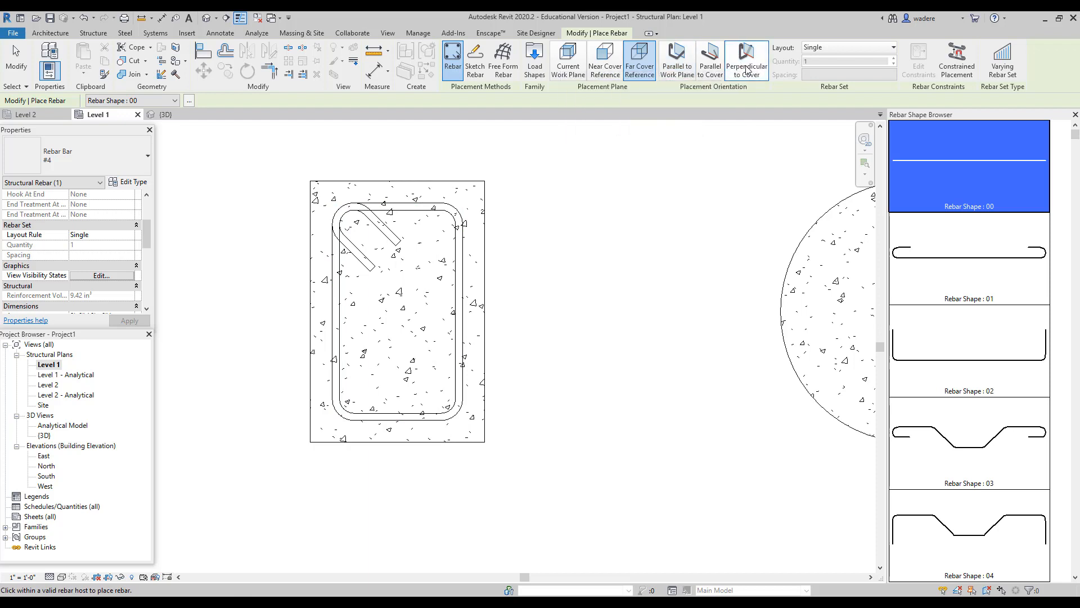
# Step: Place a Fixed Number set of 3 vertical bars along each short side of the rectangular column, inside the tie
pyautogui.click(894, 48)
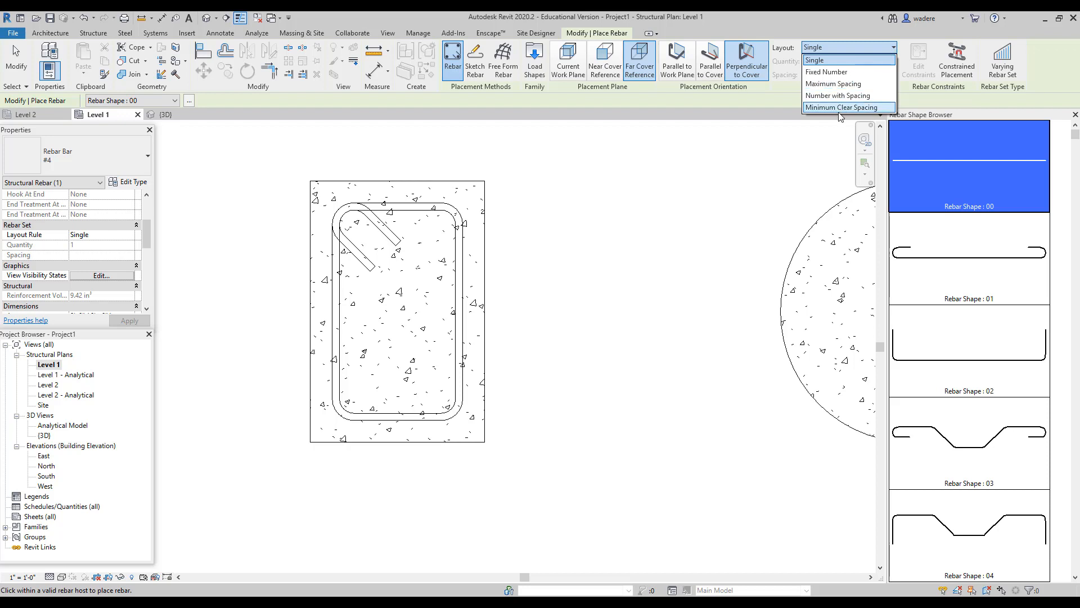
pyautogui.click(825, 72)
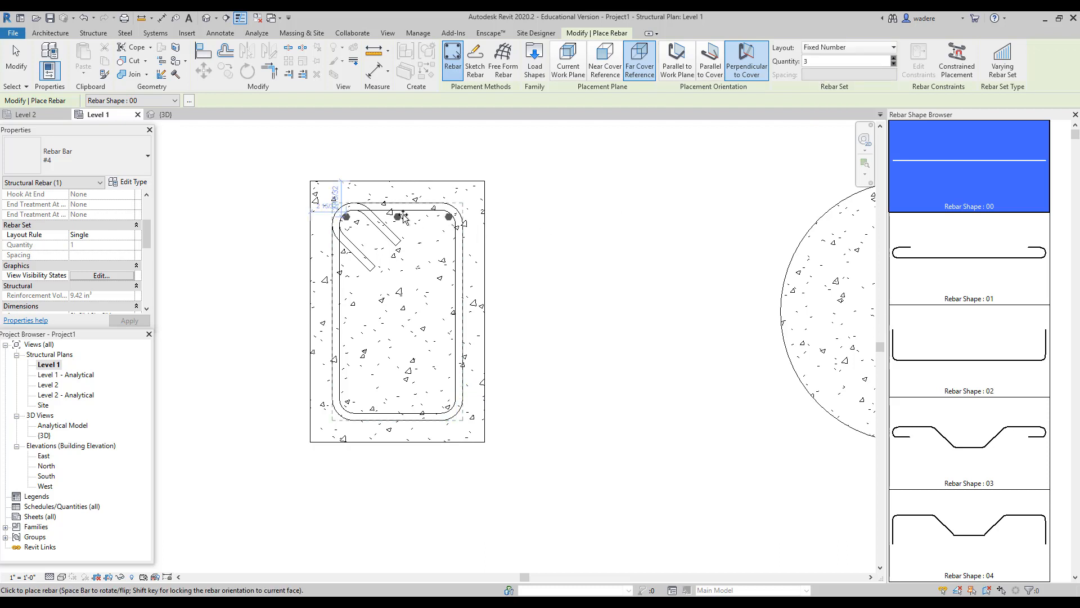
pyautogui.click(403, 217)
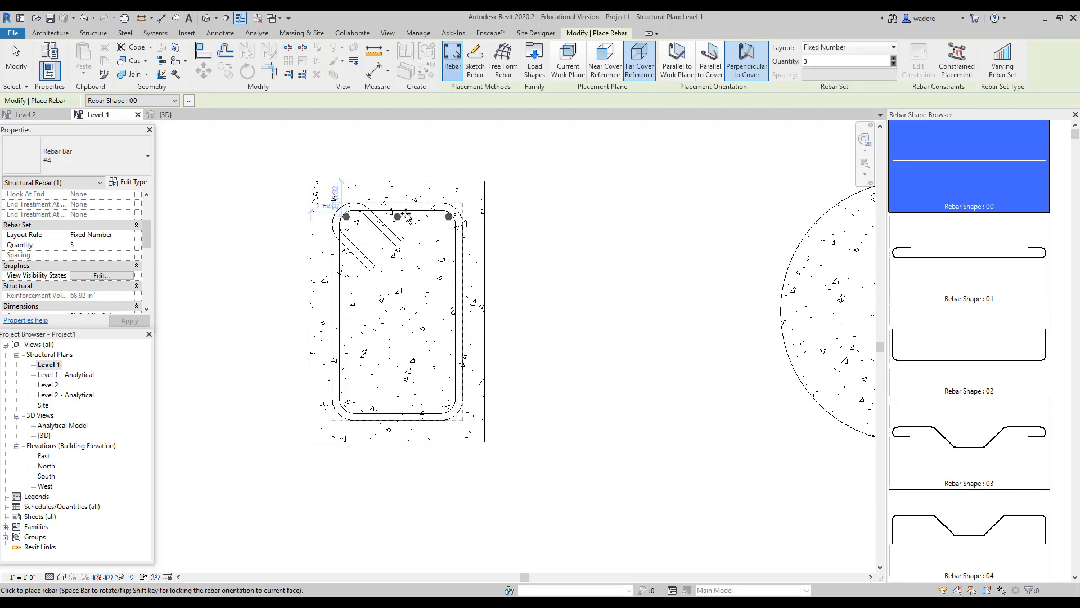
pyautogui.click(421, 399)
pyautogui.press('Escape')
pyautogui.press('Escape')
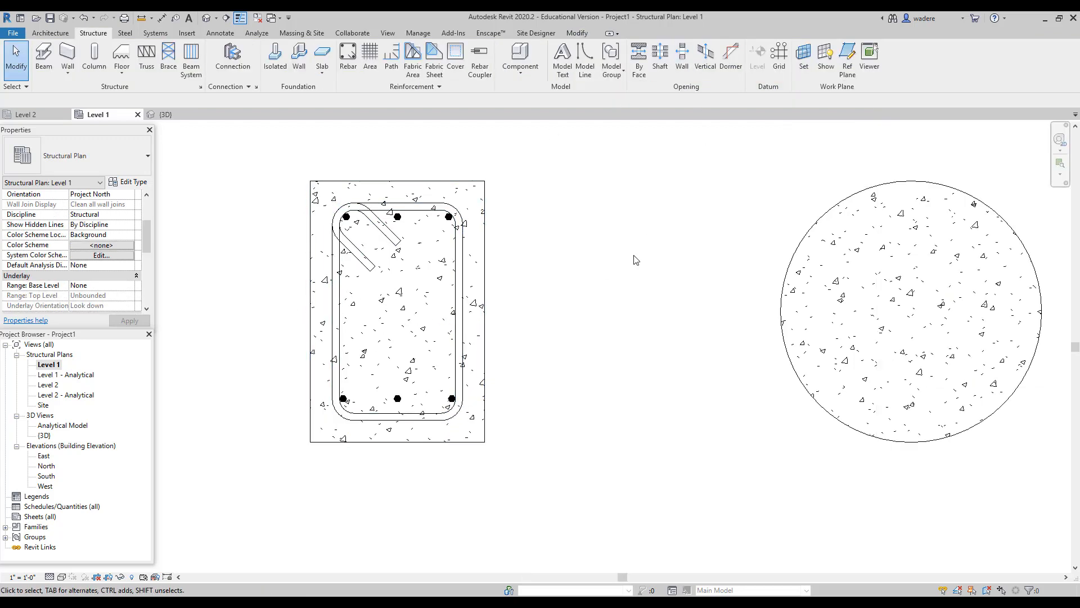
# Step: Place a single Shape 00 bar perpendicular to cover at the middle of each long side of the rectangular column
pyautogui.click(348, 58)
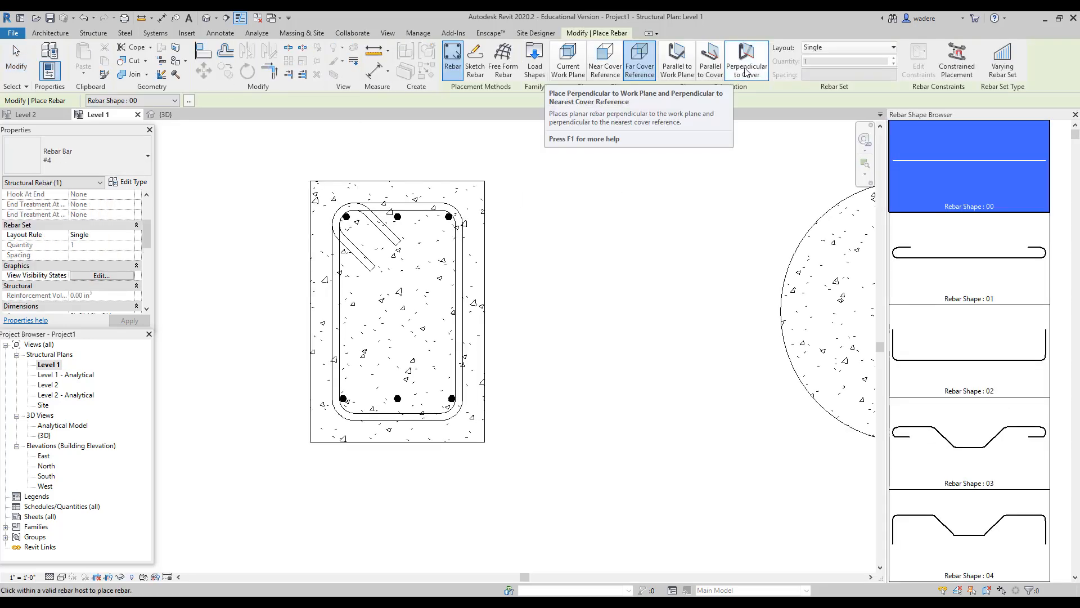
pyautogui.click(747, 66)
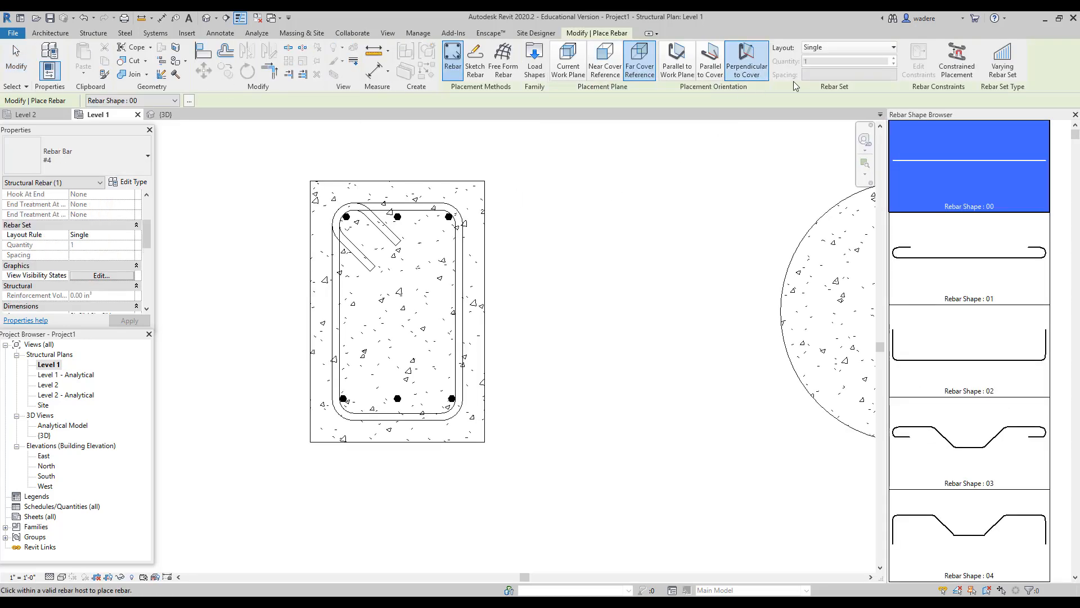
pyautogui.click(453, 313)
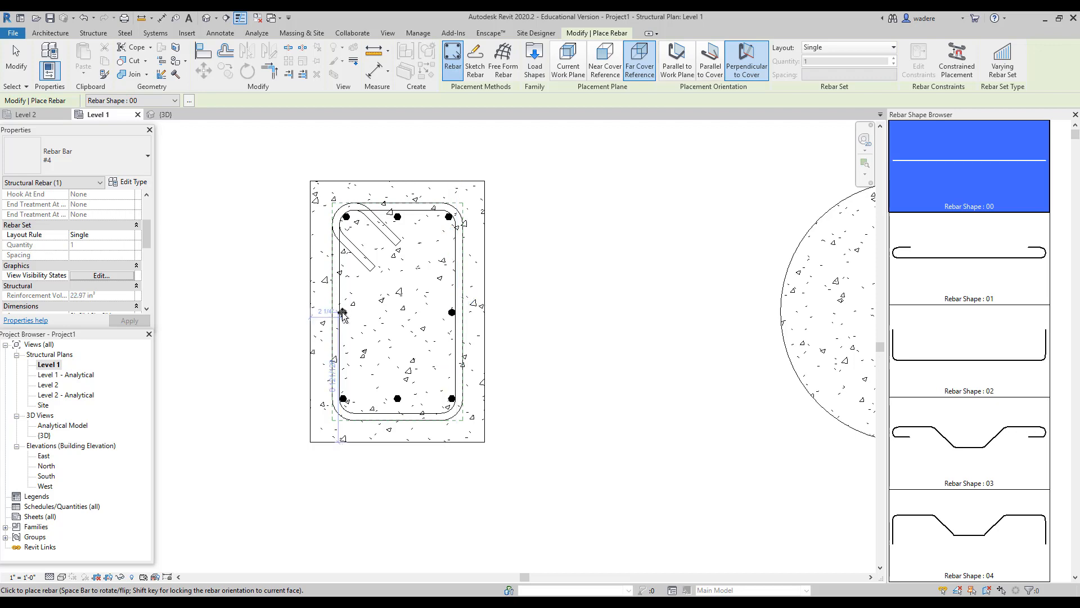
pyautogui.click(343, 314)
pyautogui.press('Escape')
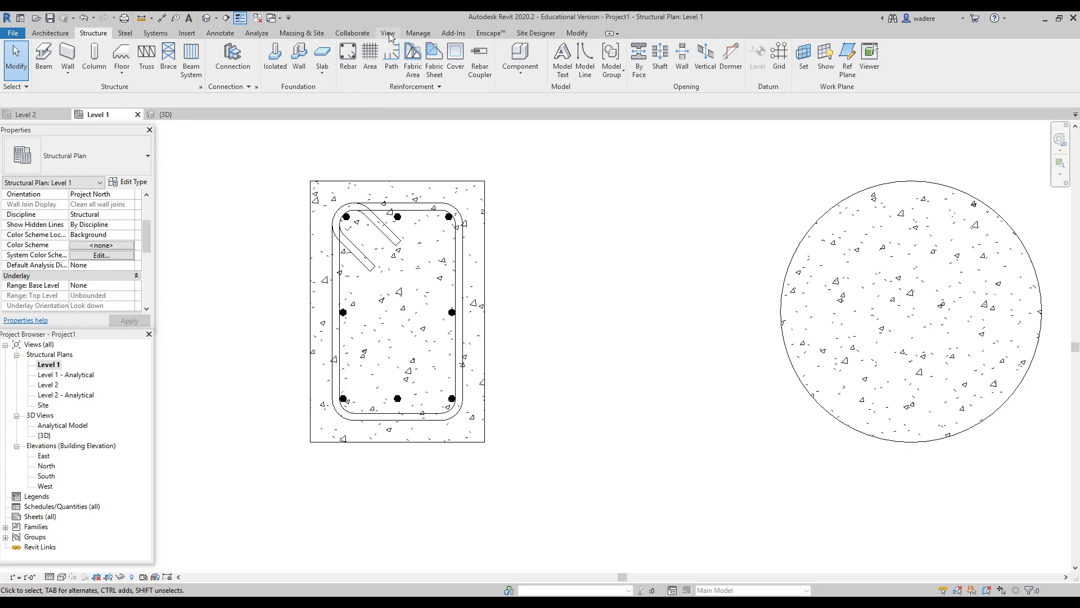
pyautogui.click(388, 33)
pyautogui.click(352, 69)
pyautogui.click(344, 91)
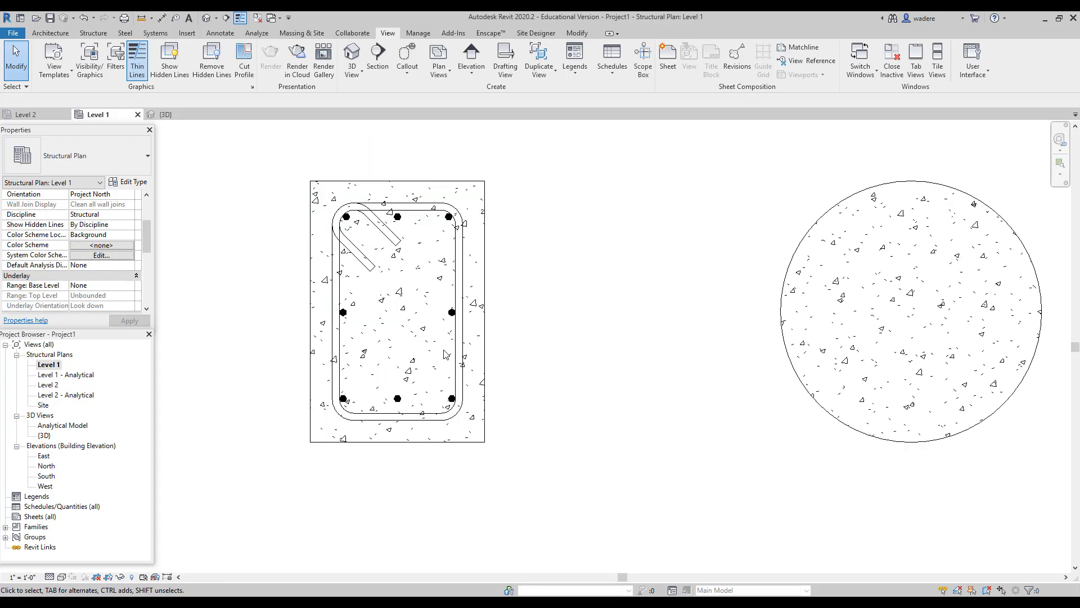
pyautogui.moveTo(445, 354); pyautogui.dragTo(451, 379, button='middle')
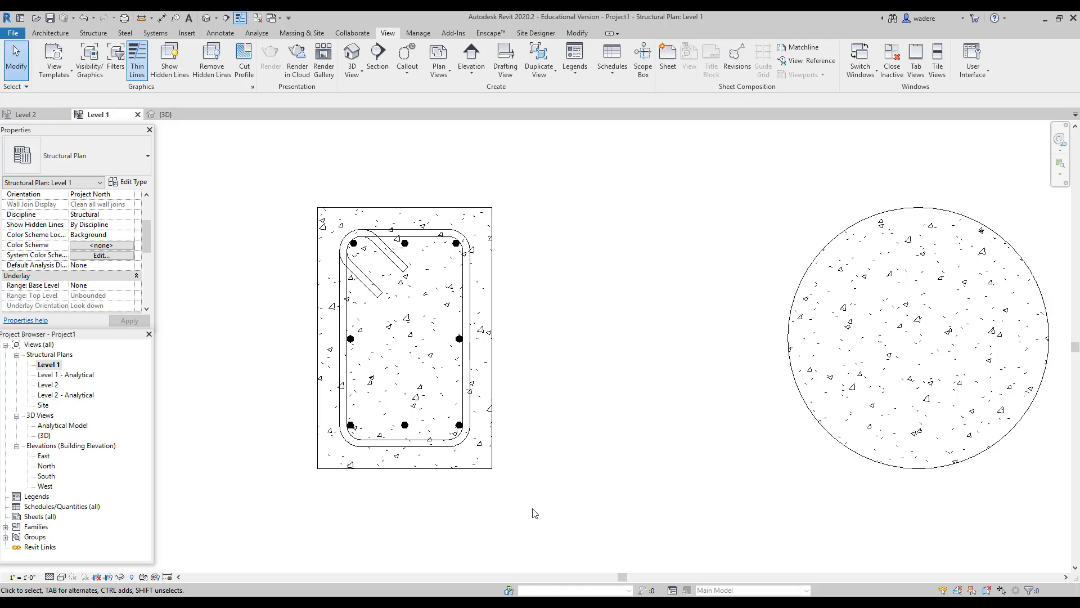
# Step: Change all the vertical bars in the rectangular column to #6 rebar, starting with the two mid-side bars
pyautogui.click(472, 347)
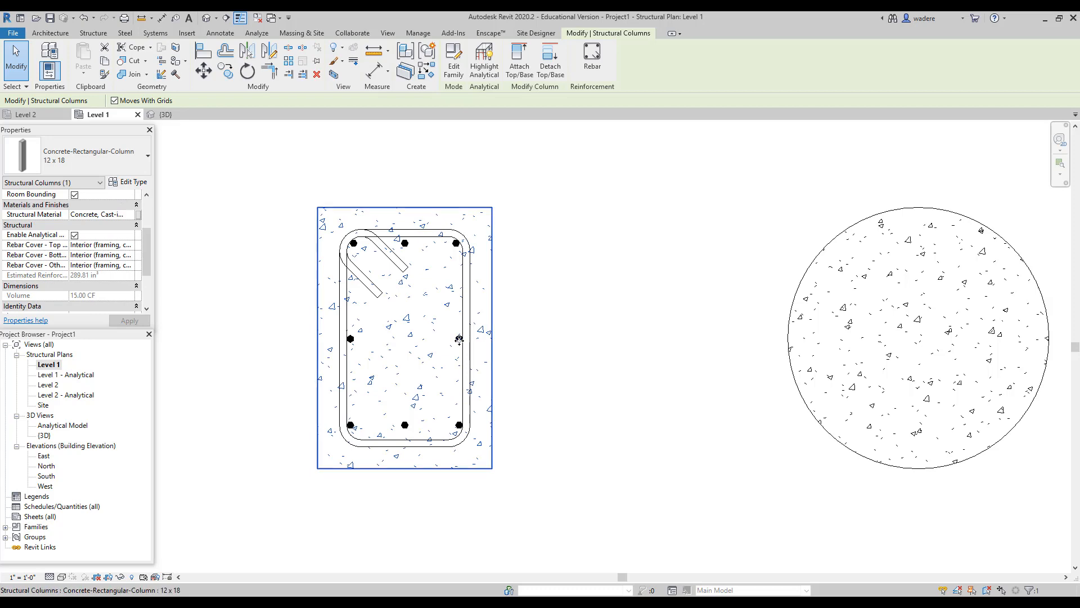
pyautogui.press('Escape')
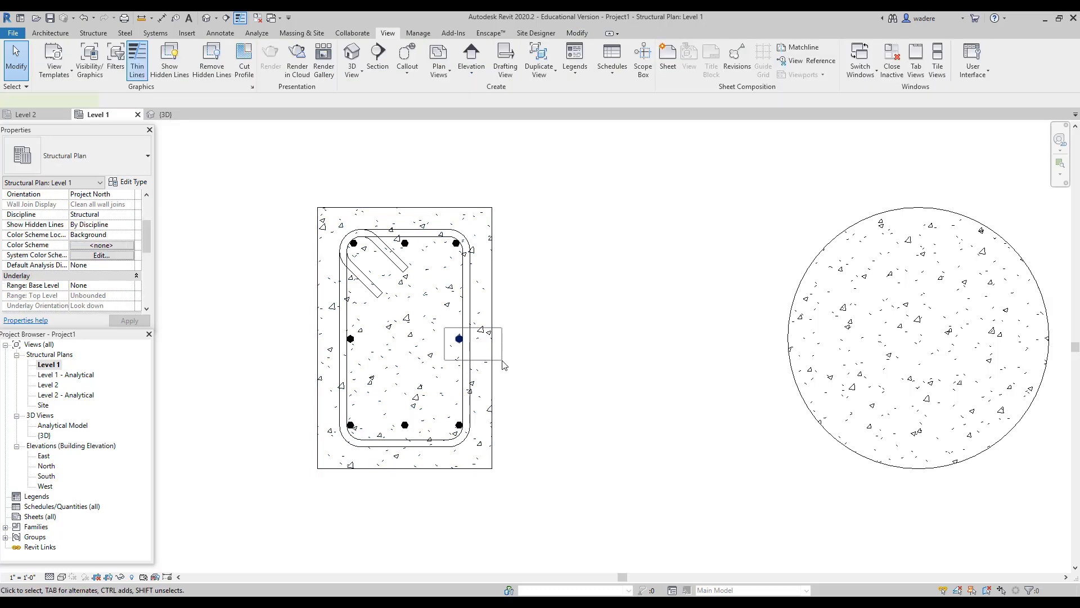
pyautogui.click(460, 339)
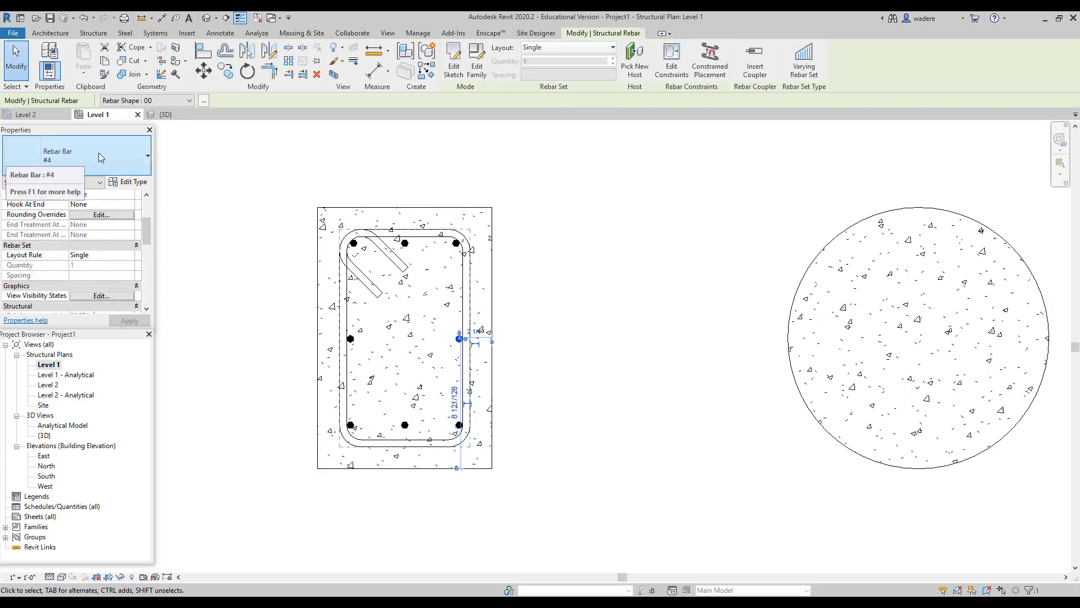
pyautogui.click(137, 157)
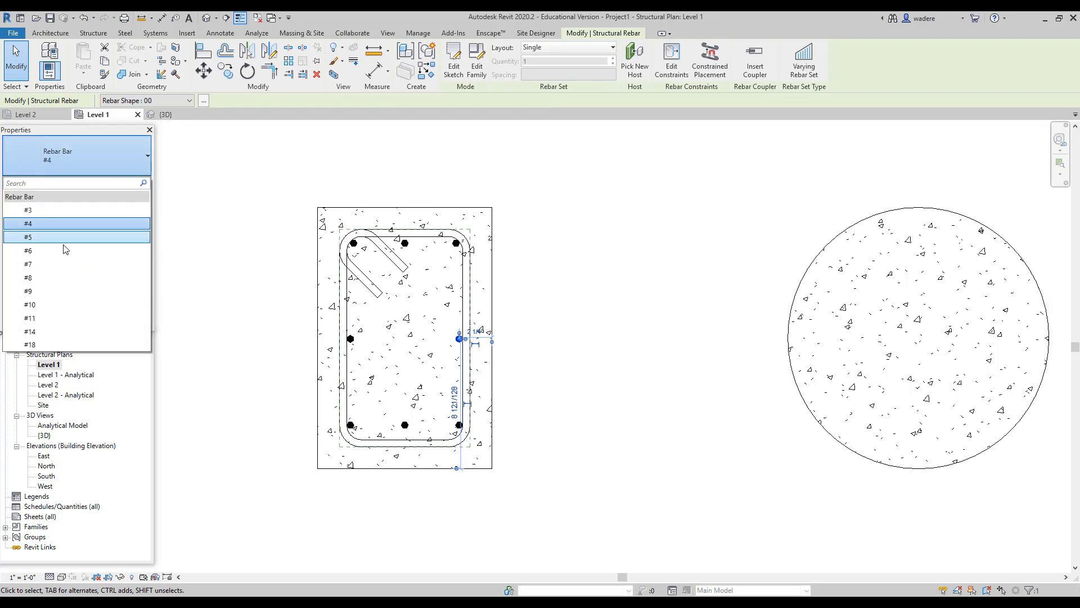
pyautogui.click(59, 251)
pyautogui.click(619, 336)
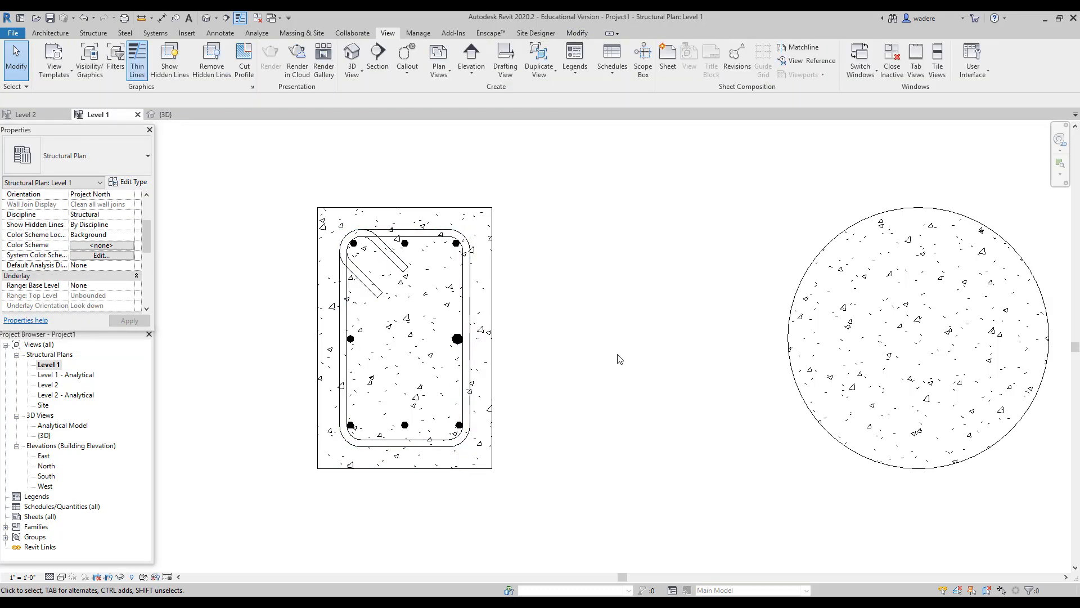
pyautogui.moveTo(298, 312); pyautogui.dragTo(371, 361)
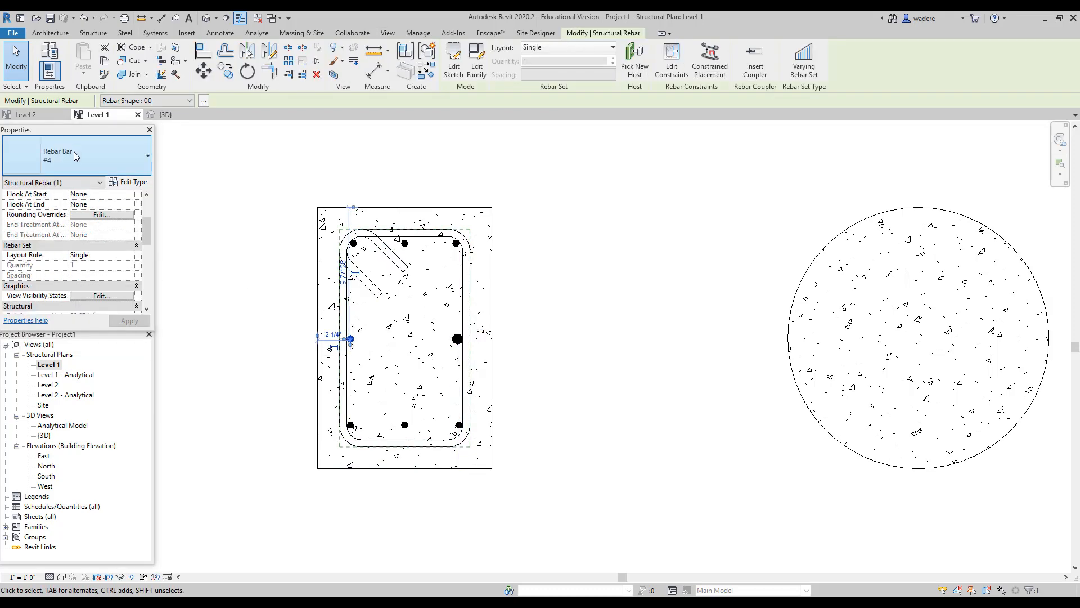
pyautogui.click(73, 152)
pyautogui.click(68, 228)
pyautogui.click(629, 402)
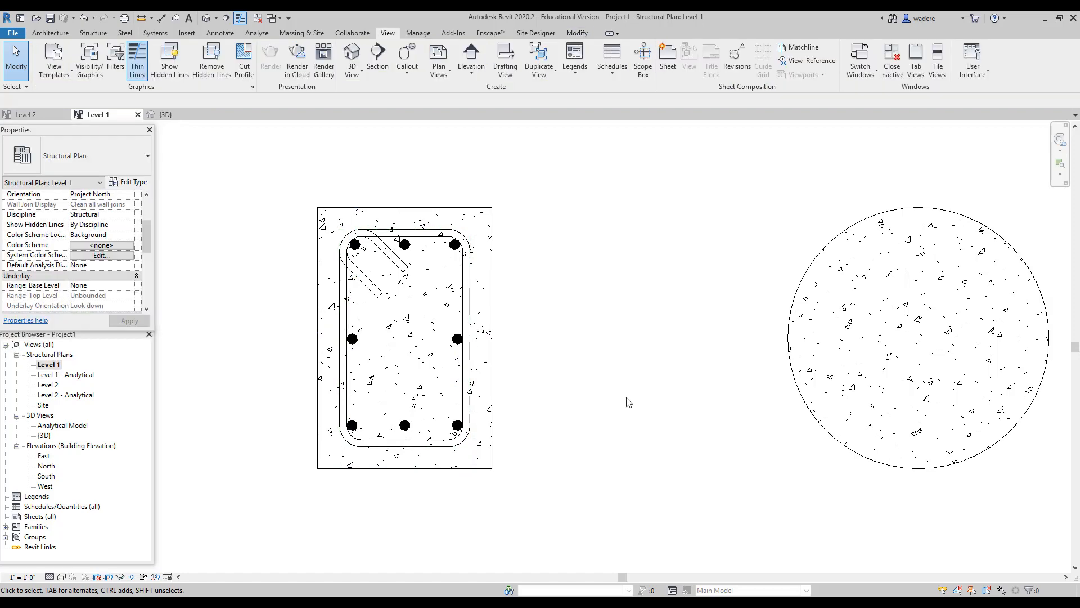
# Step: Start placing structural rebar in the round column in the Level 1 plan
pyautogui.scroll(-1, 769, 402)
pyautogui.moveTo(774, 403); pyautogui.dragTo(492, 388, button='middle')
pyautogui.scroll(1, 558, 371)
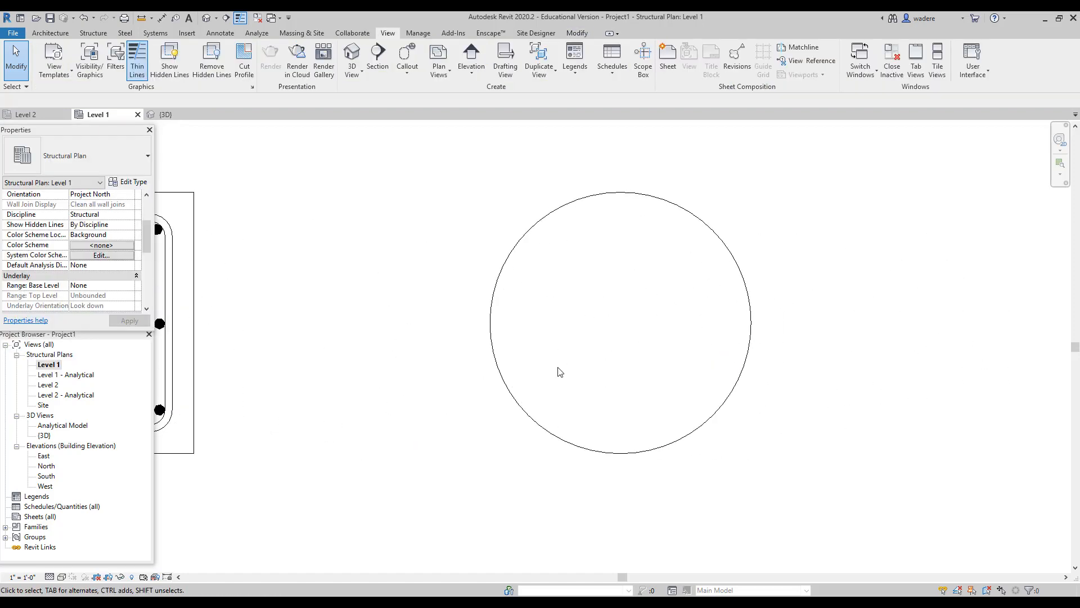
pyautogui.moveTo(575, 367); pyautogui.dragTo(470, 373, button='middle')
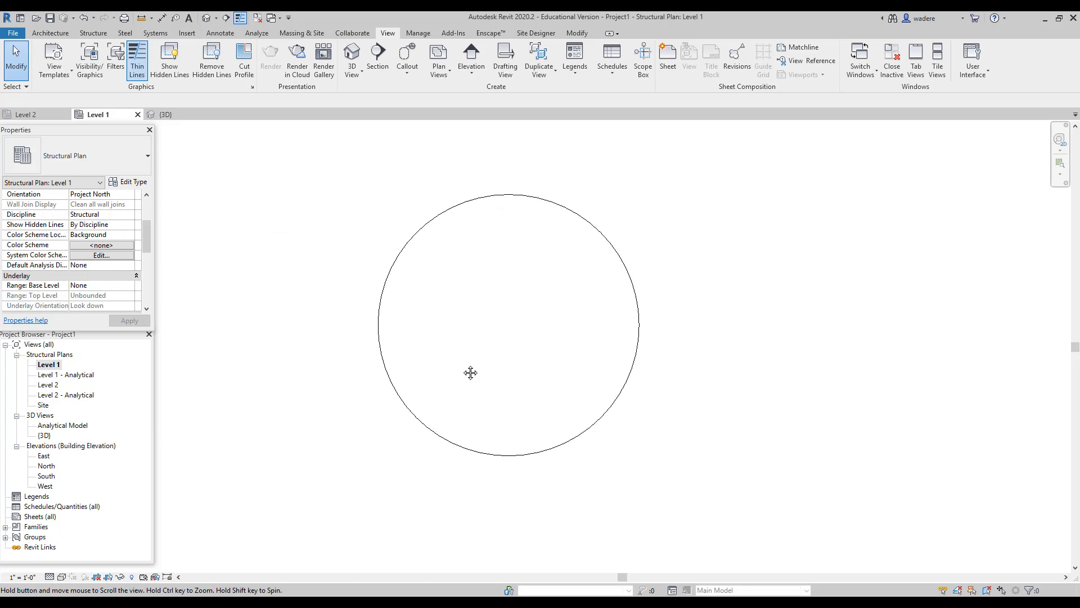
pyautogui.click(93, 33)
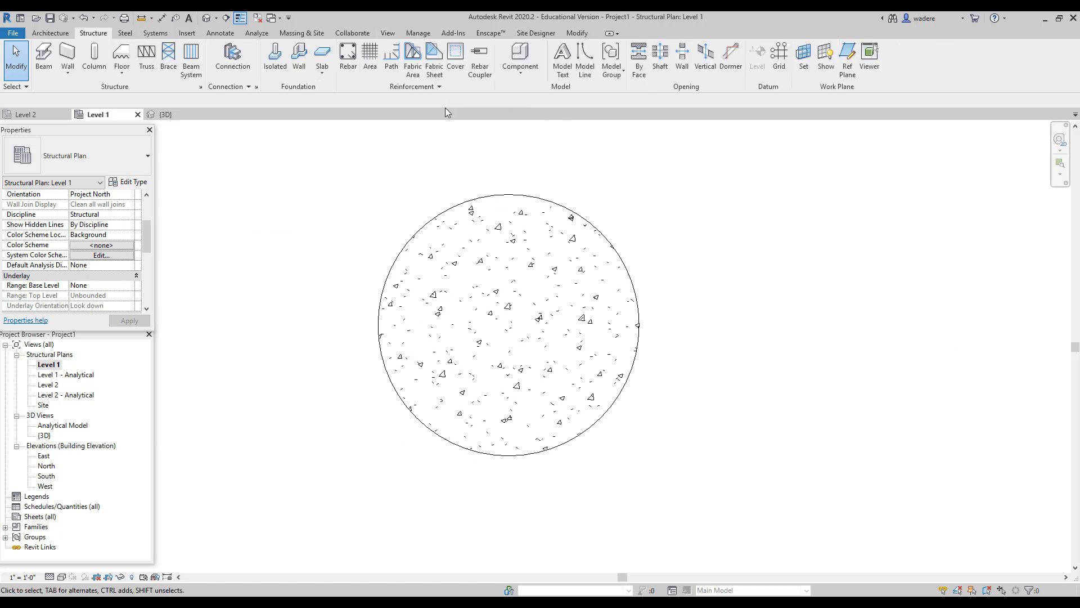
pyautogui.click(348, 56)
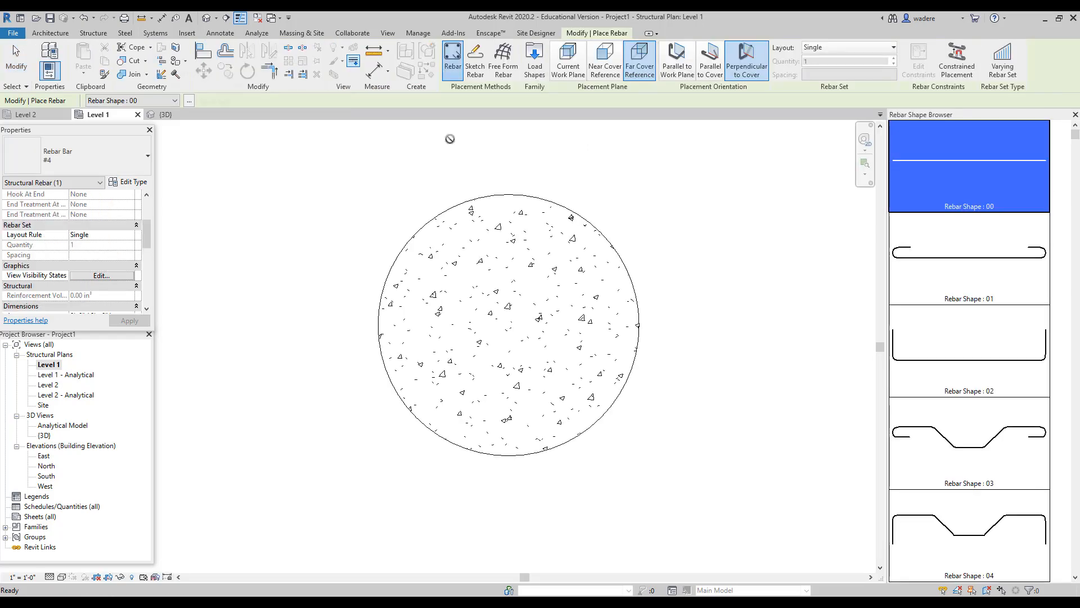
# Step: Try the spiral Rebar Shape SP for the round column with different placement perspectives, ending on Front
pyautogui.scroll(-10, 967, 354)
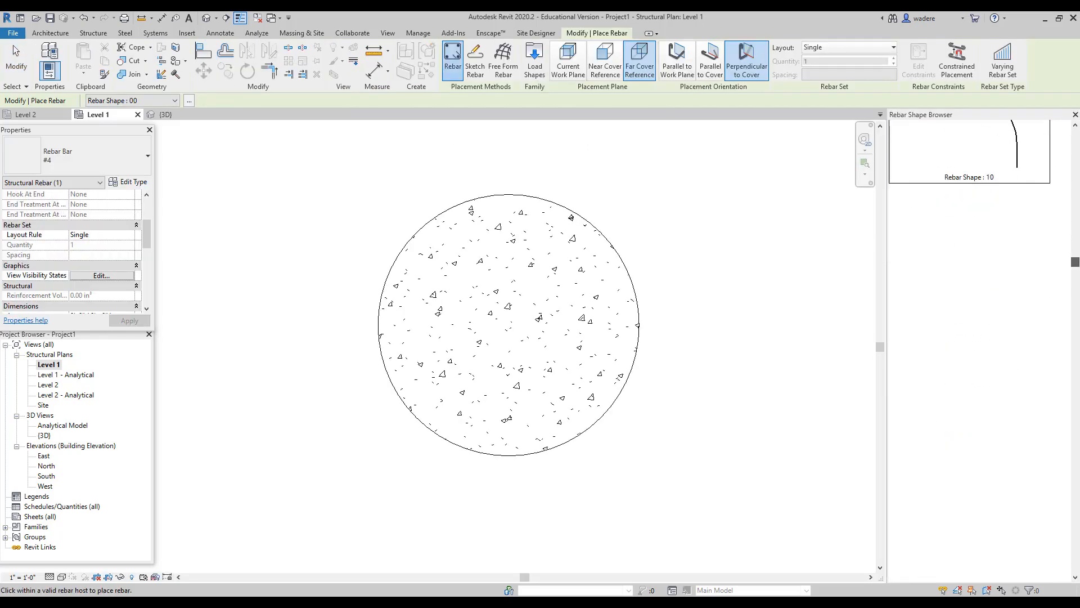
pyautogui.scroll(-15, 970, 349)
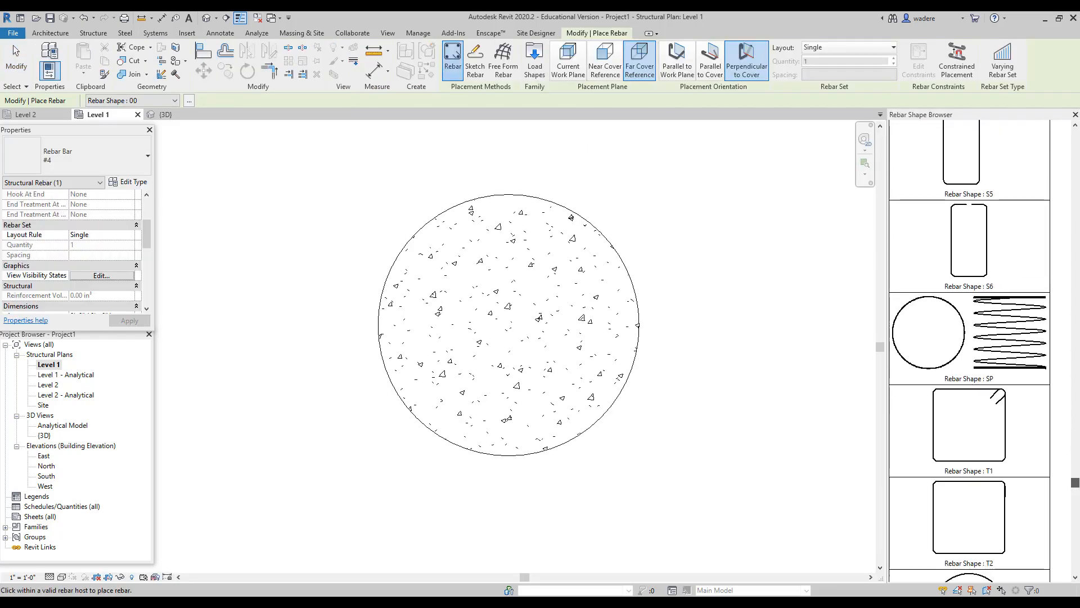
pyautogui.click(973, 268)
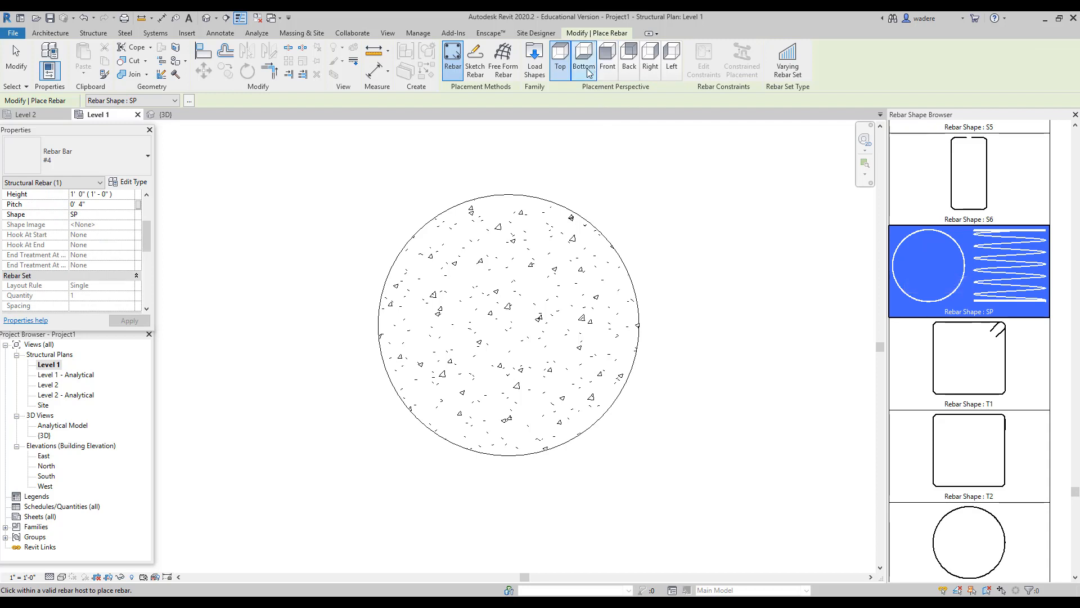
pyautogui.click(608, 59)
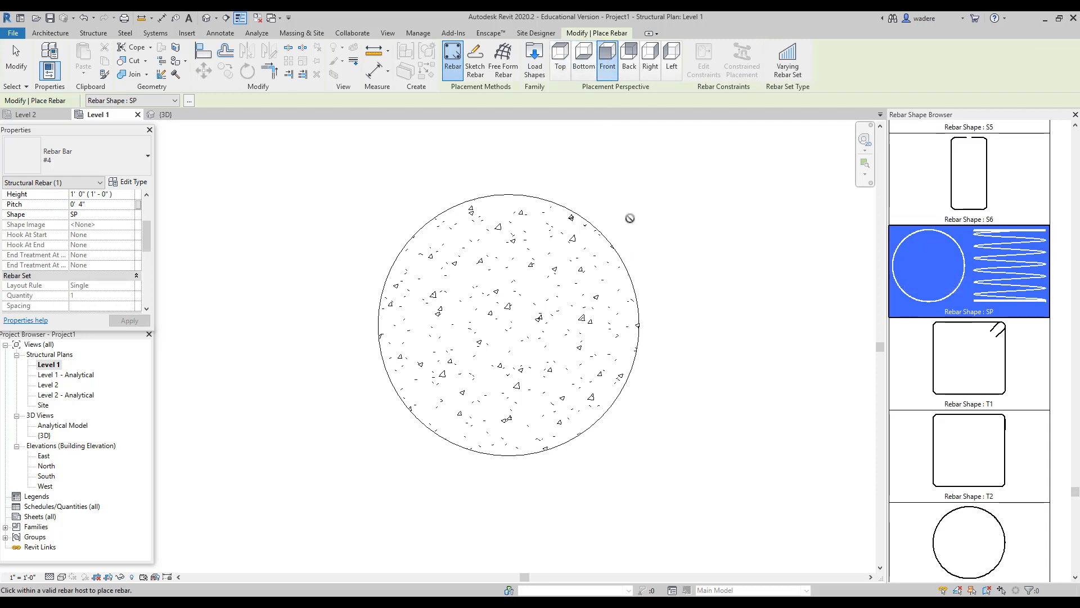
pyautogui.click(629, 61)
pyautogui.click(650, 61)
pyautogui.click(585, 59)
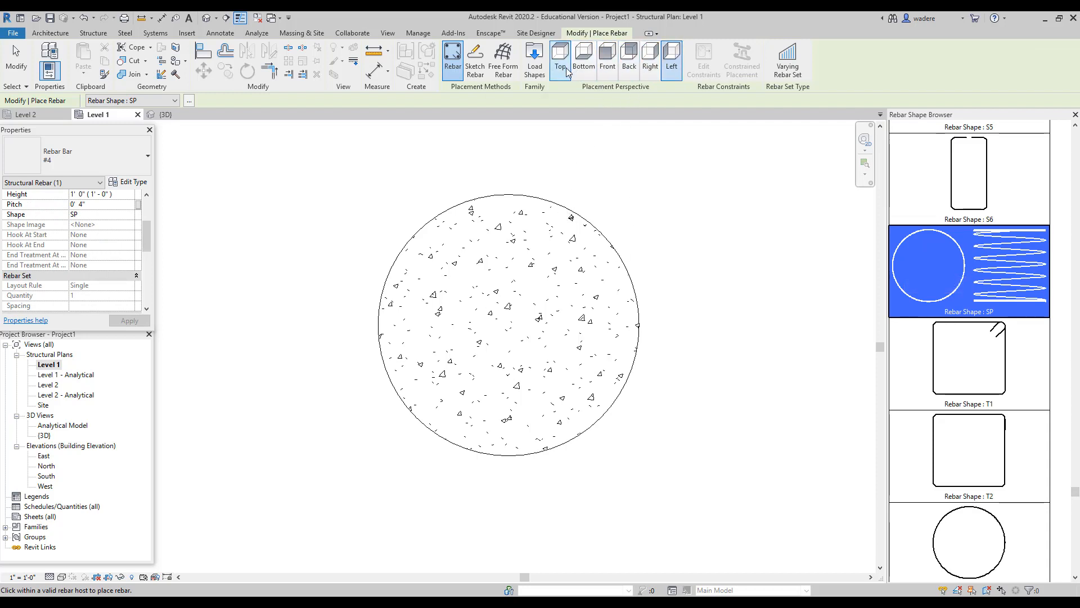
pyautogui.click(611, 67)
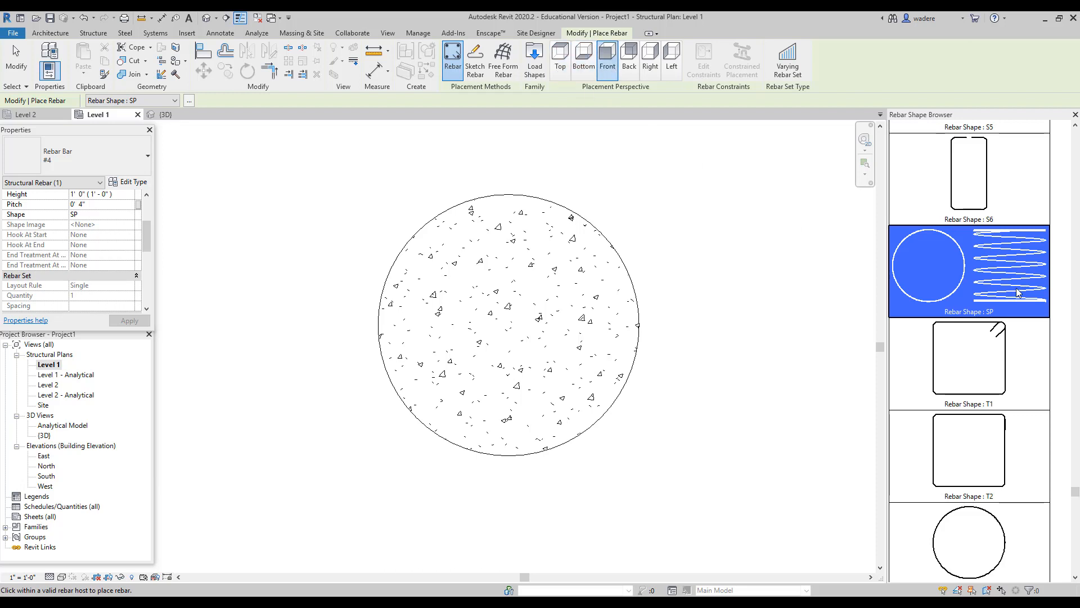
# Step: Place a circular Rebar Shape T3 tie parallel to the work plane inside the round column
pyautogui.scroll(-3, 1013, 304)
pyautogui.click(945, 328)
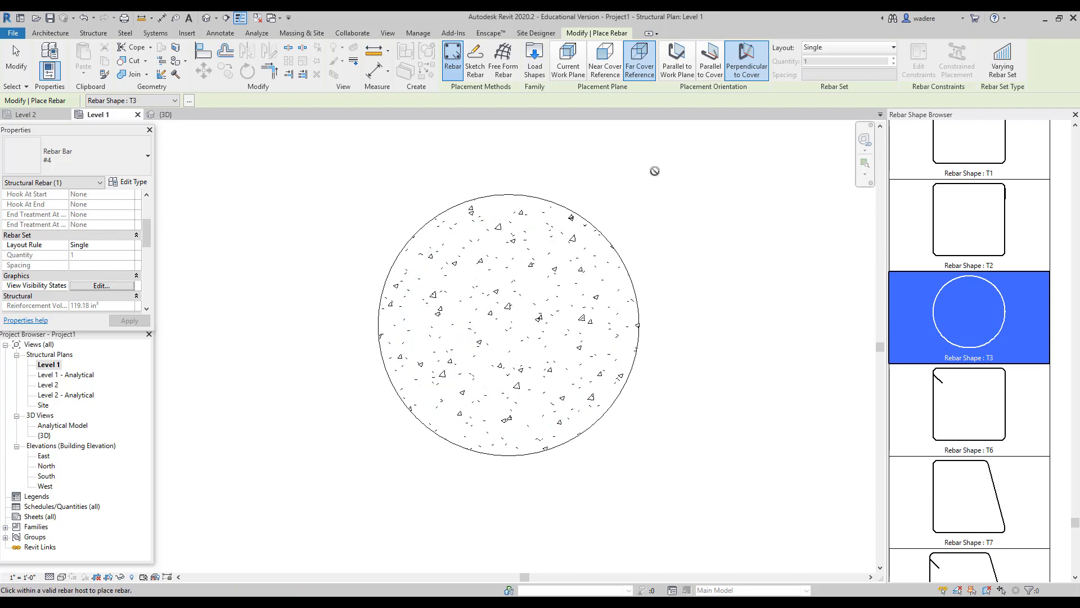
pyautogui.click(715, 67)
pyautogui.click(679, 67)
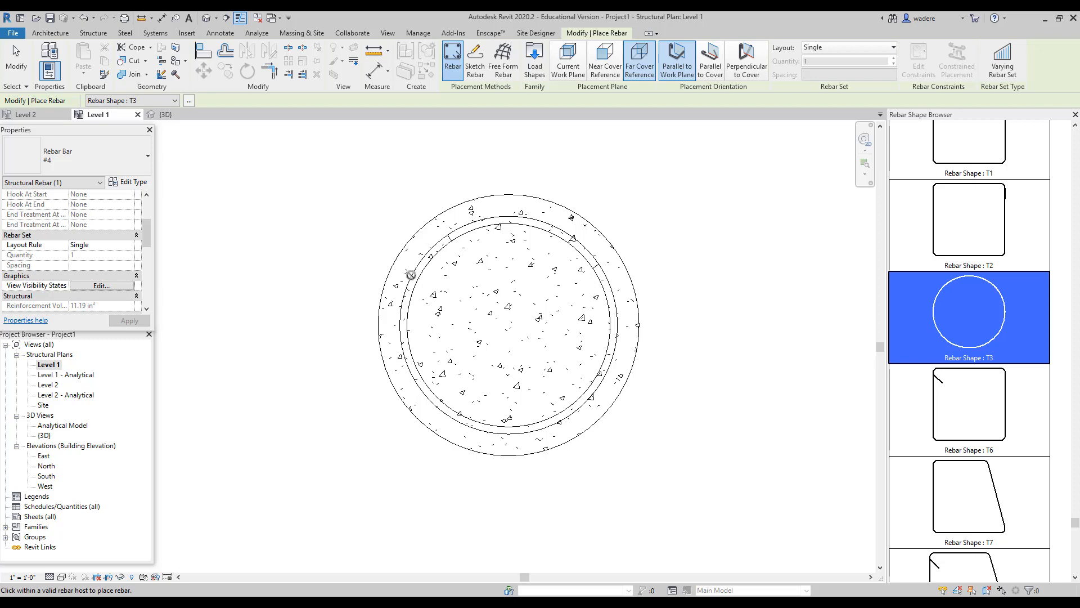
pyautogui.press('Escape')
pyautogui.click(376, 279)
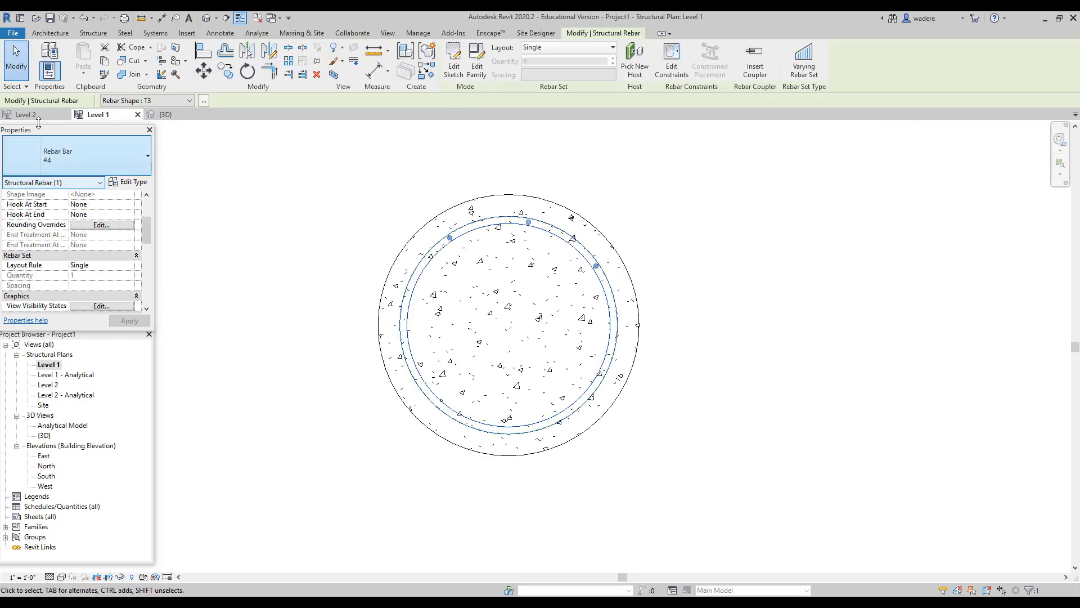
pyautogui.click(86, 157)
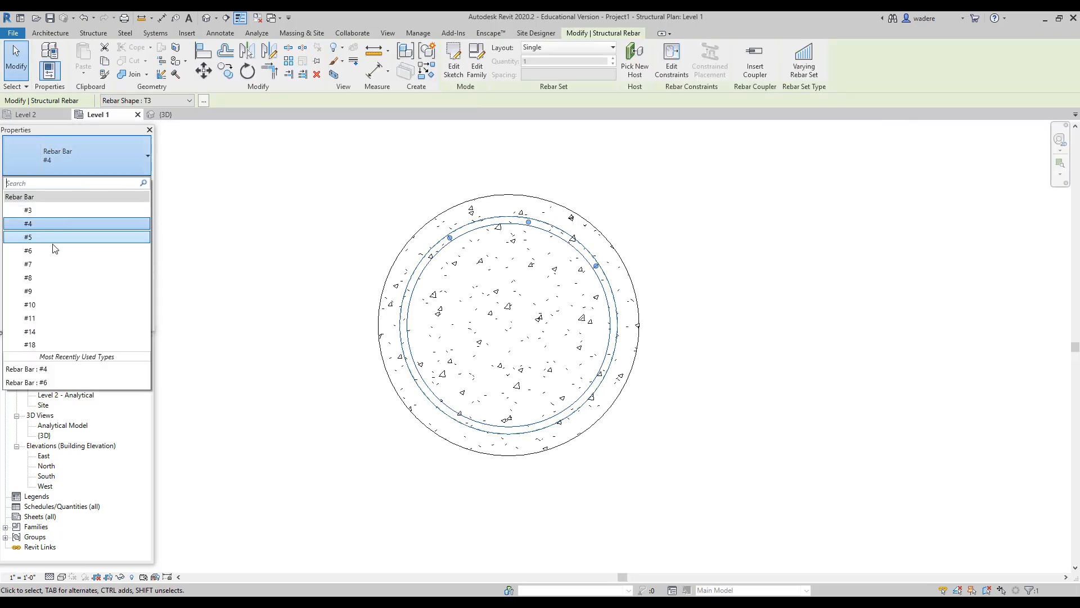
pyautogui.press('Escape')
pyautogui.press('Escape')
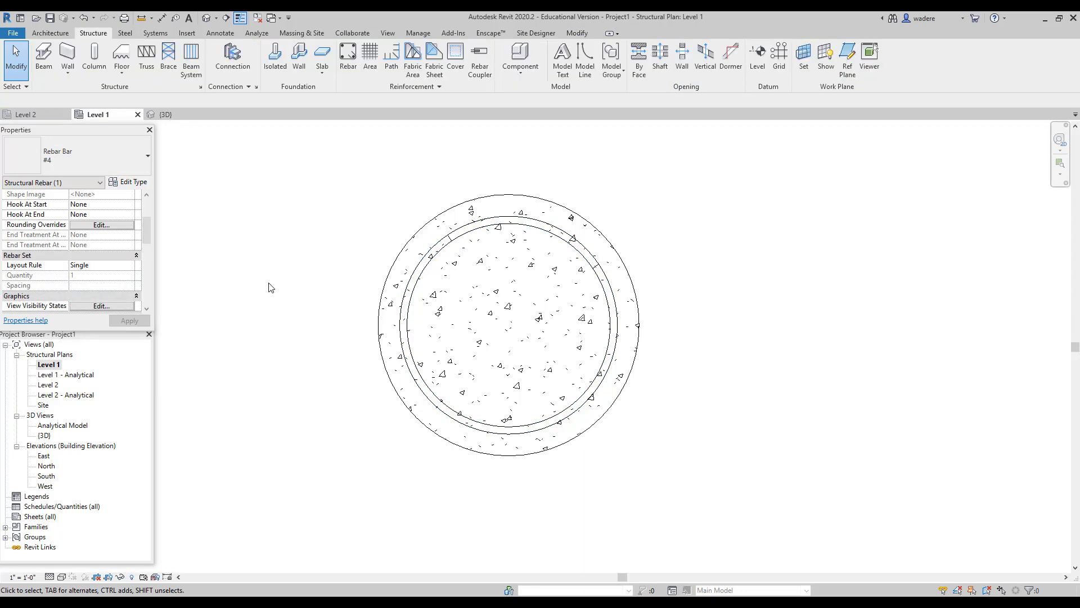
# Step: In the 3D view, change the shape of the circular tie at the round column's base to spiral SP
pyautogui.click(383, 32)
pyautogui.click(354, 74)
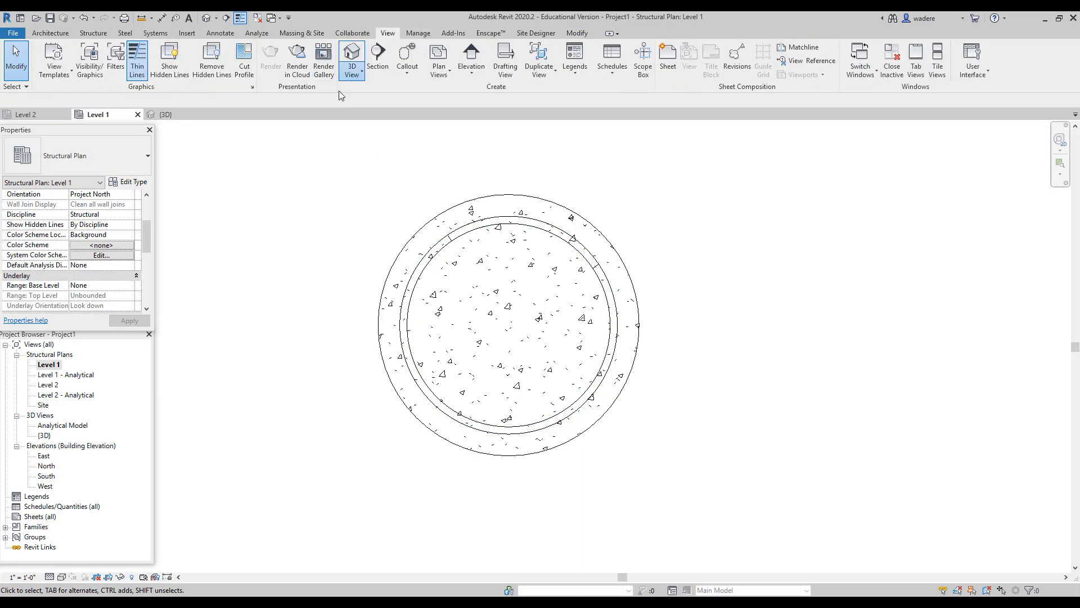
pyautogui.scroll(4, 482, 446)
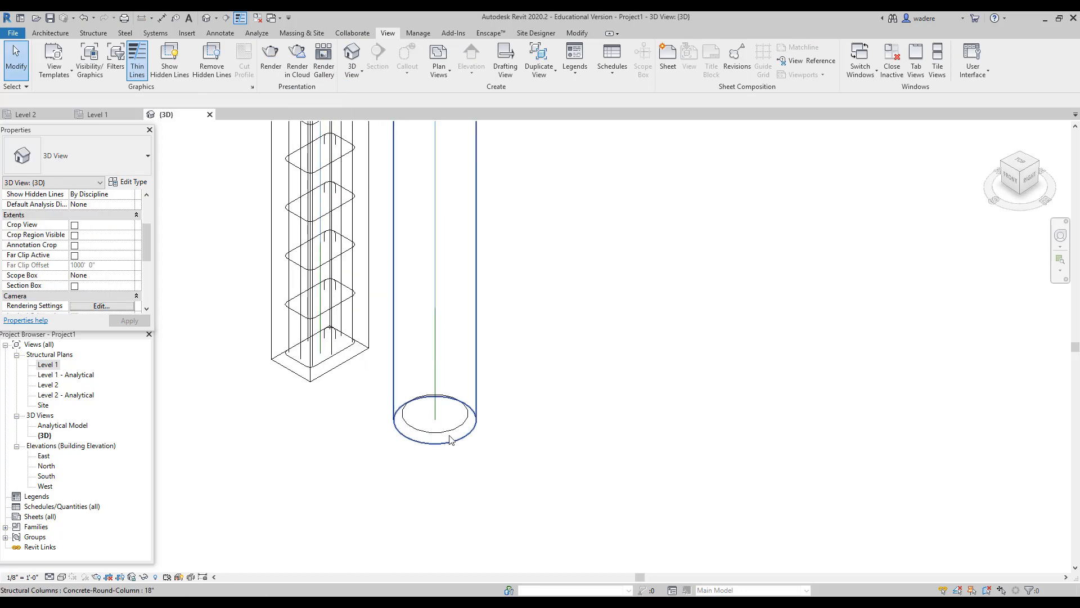
pyautogui.moveTo(450, 436); pyautogui.dragTo(514, 556, button='middle')
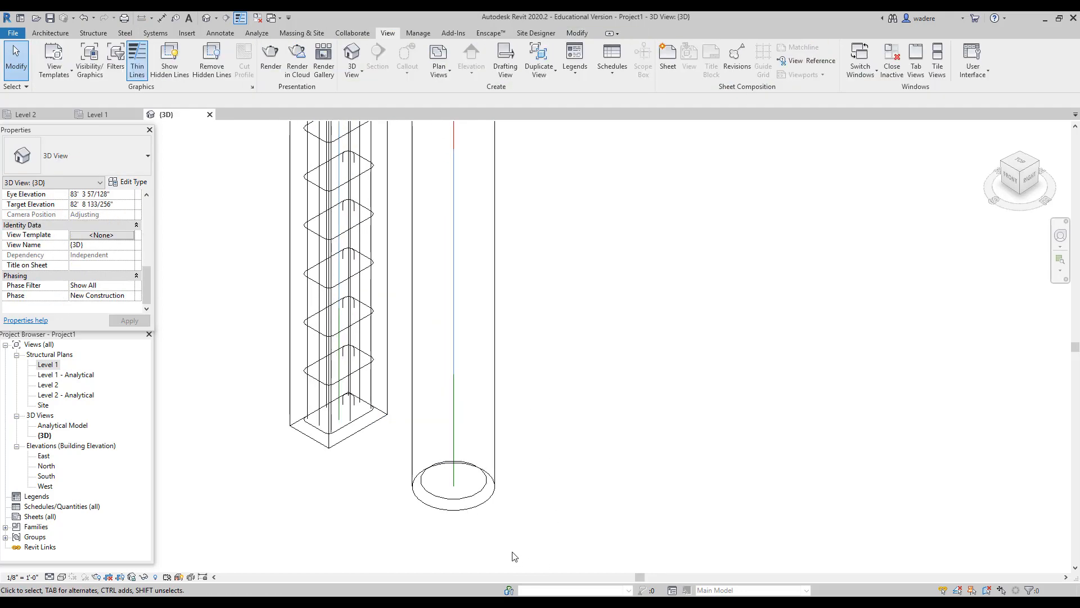
pyautogui.click(466, 500)
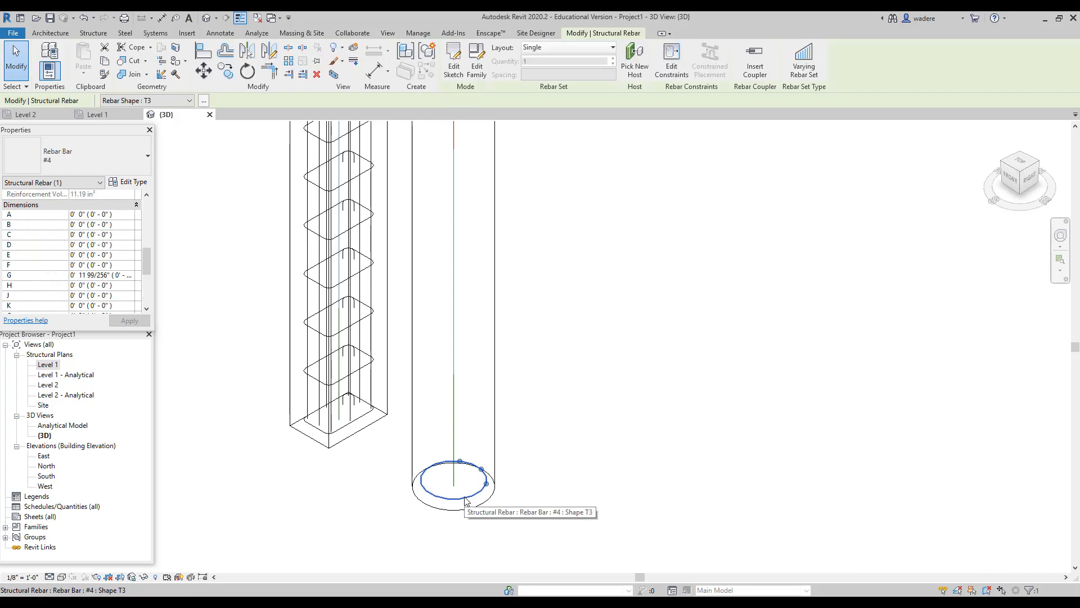
pyautogui.scroll(6, 99, 231)
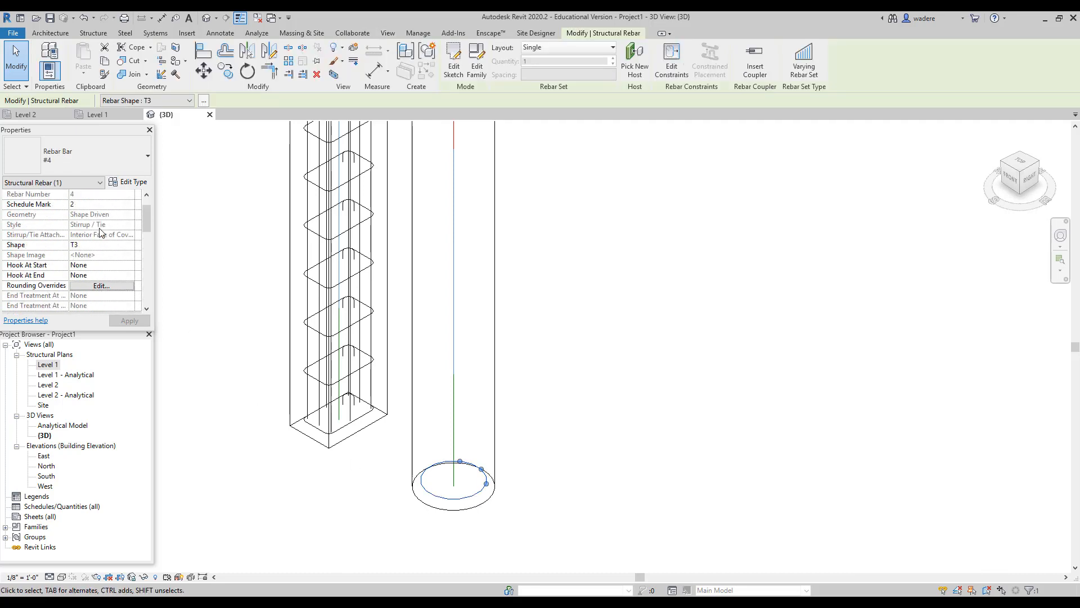
pyautogui.scroll(2, 99, 234)
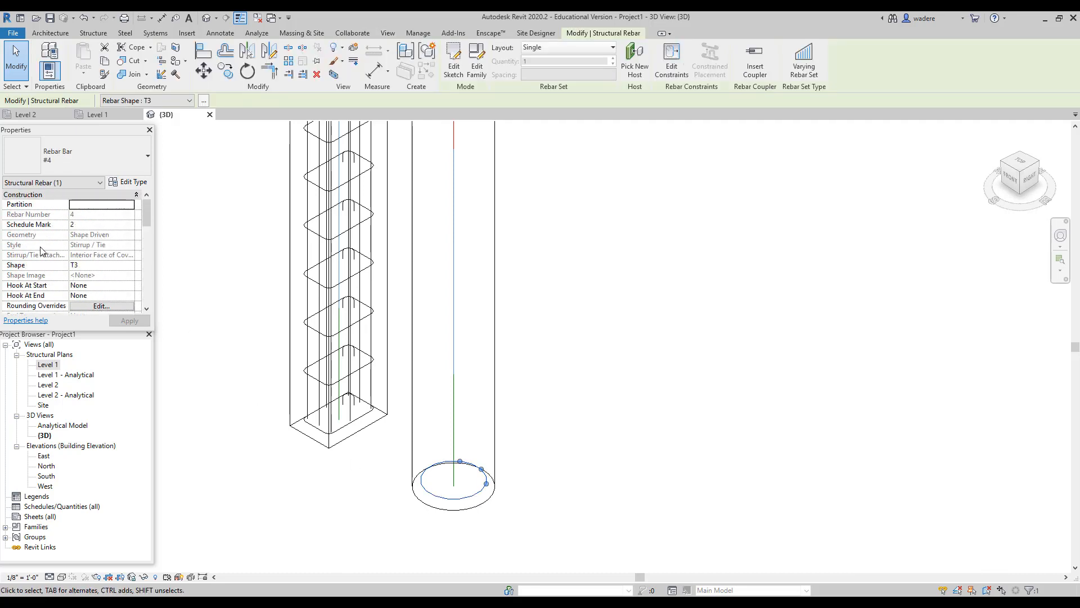
pyautogui.click(110, 265)
pyautogui.click(131, 265)
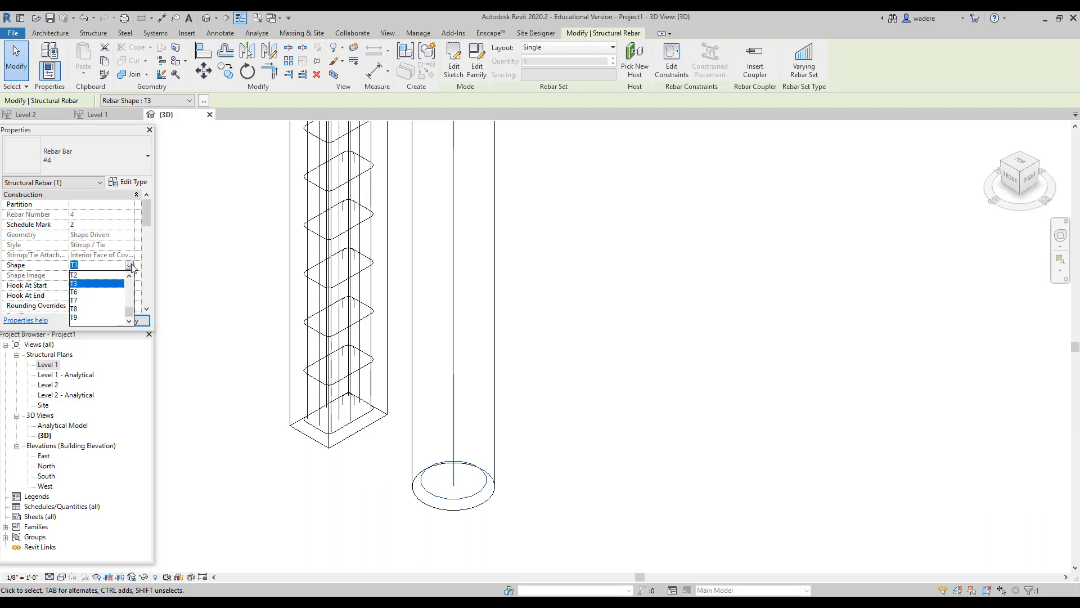
pyautogui.scroll(5, 90, 288)
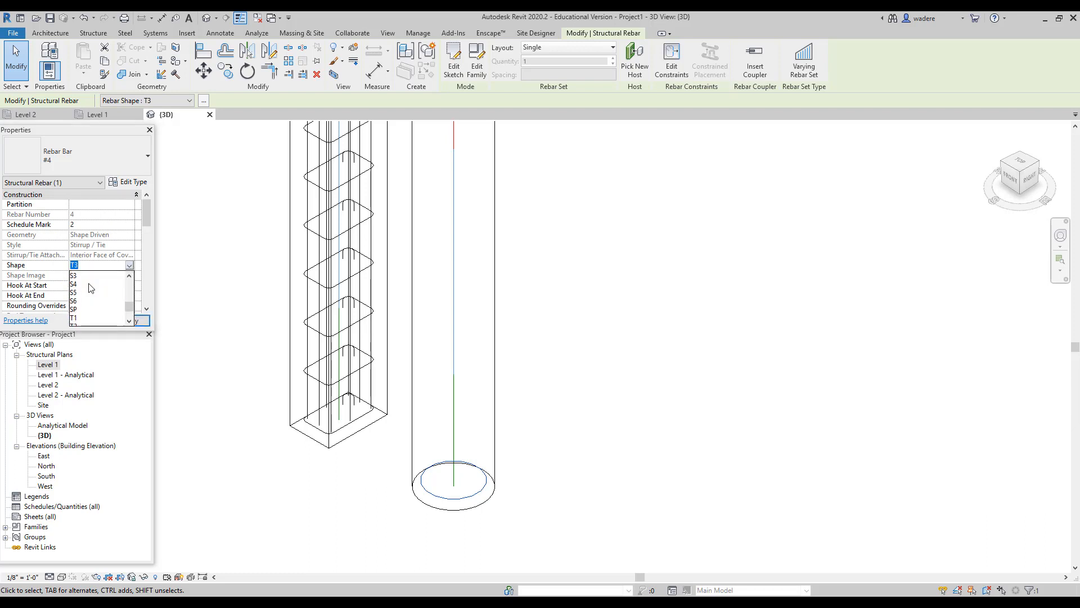
pyautogui.click(73, 309)
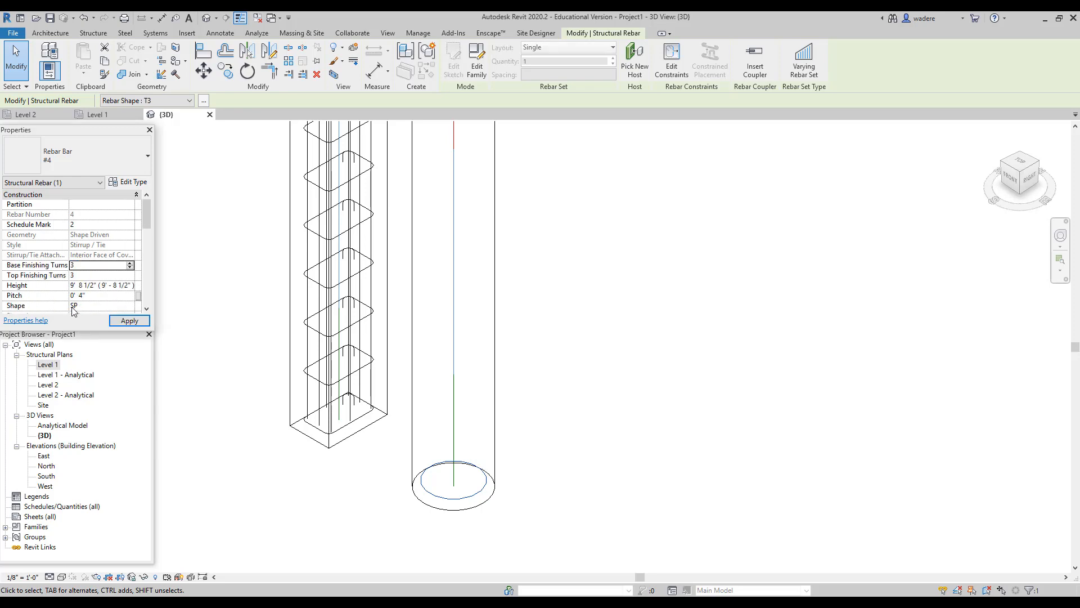
pyautogui.click(129, 321)
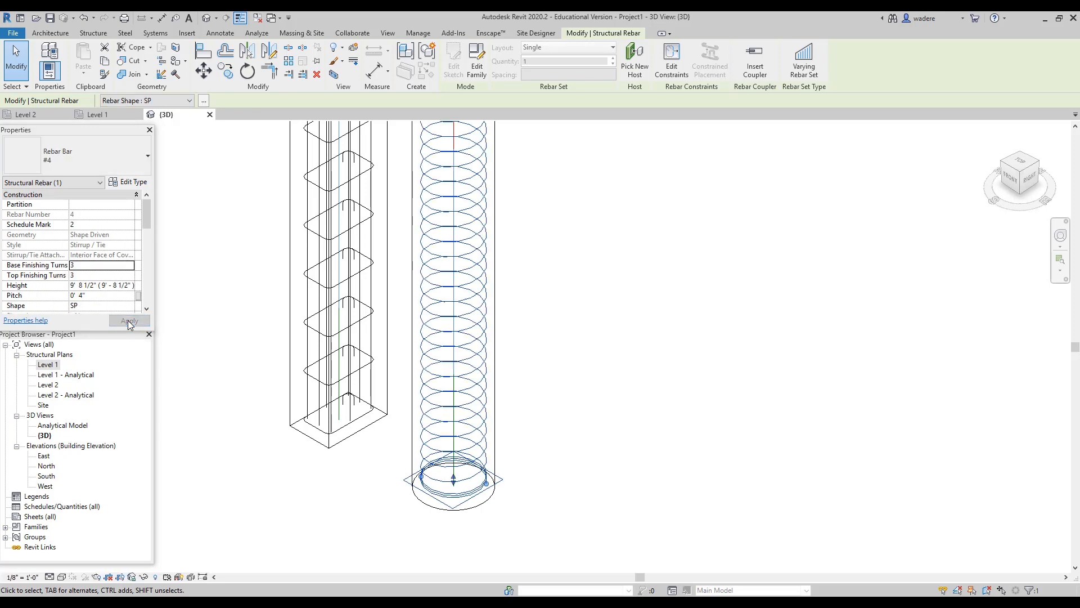
# Step: Set the pitch of the round column's spiral to 6"
pyautogui.scroll(-2, 629, 369)
pyautogui.moveTo(630, 372); pyautogui.dragTo(530, 413, button='middle')
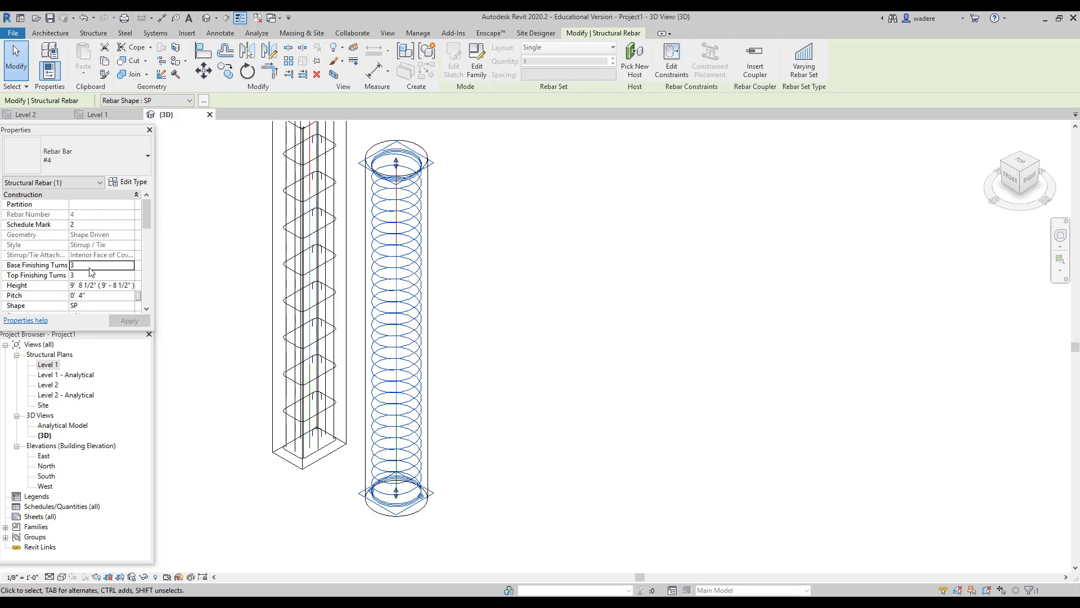
pyautogui.scroll(-2, 89, 274)
pyautogui.click(72, 274)
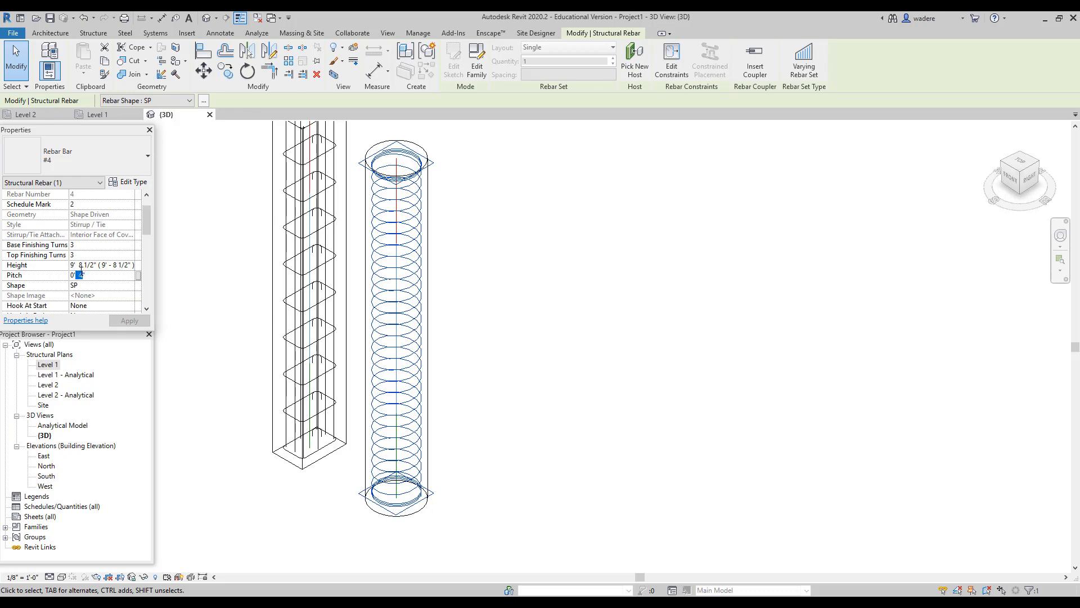
pyautogui.write('6')
pyautogui.press('Return')
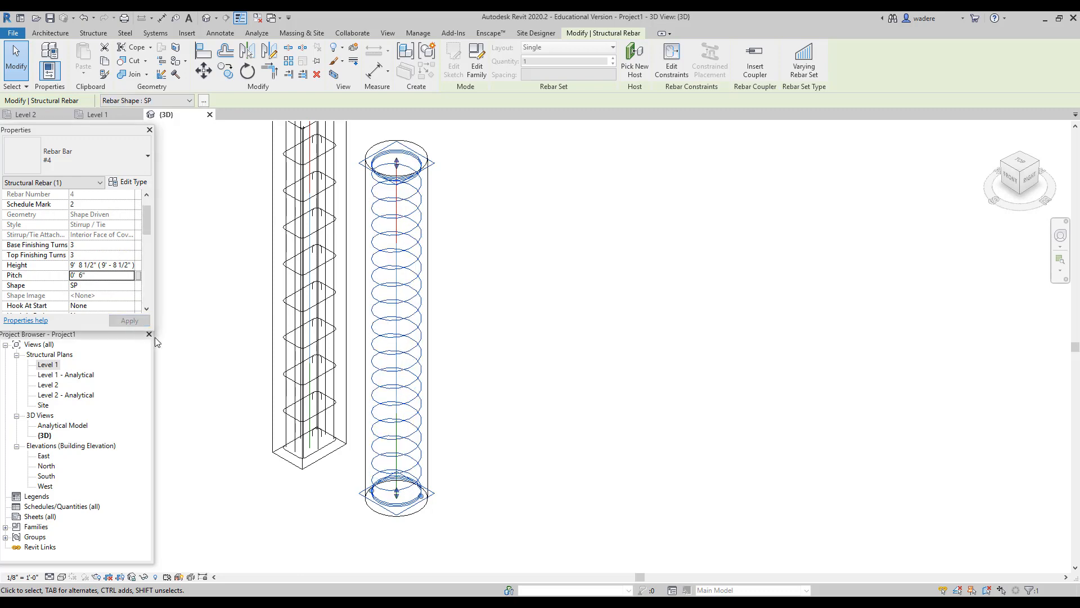
pyautogui.click(607, 418)
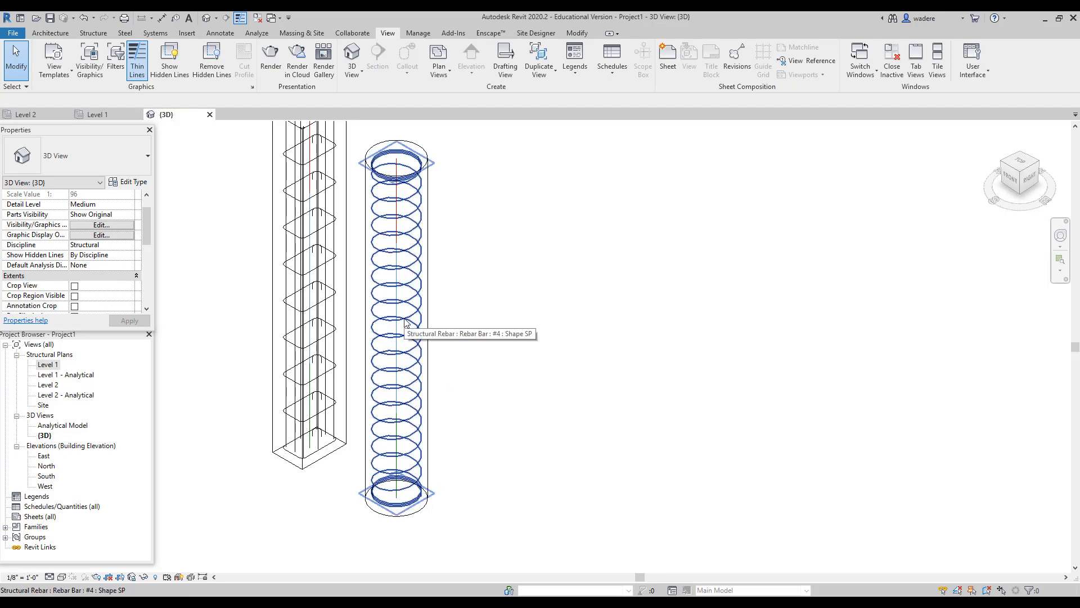
# Step: In the Level 1 plan, place a straight Rebar Shape 00 bar perpendicular to cover, with near cover reference, inside the round column's spiral
pyautogui.doubleClick(48, 365)
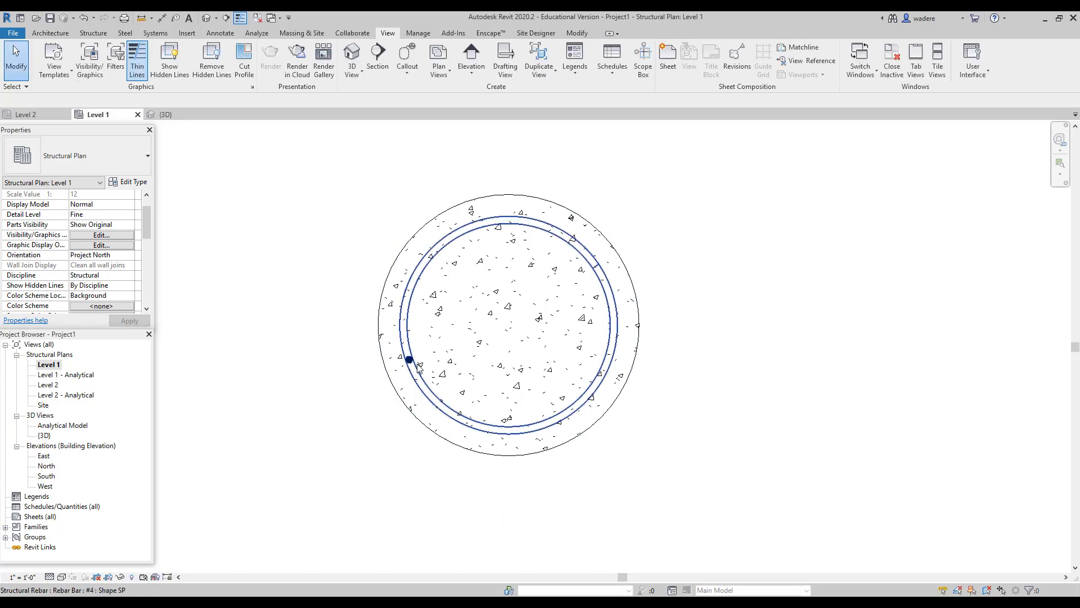
pyautogui.moveTo(692, 391); pyautogui.dragTo(610, 403, button='middle')
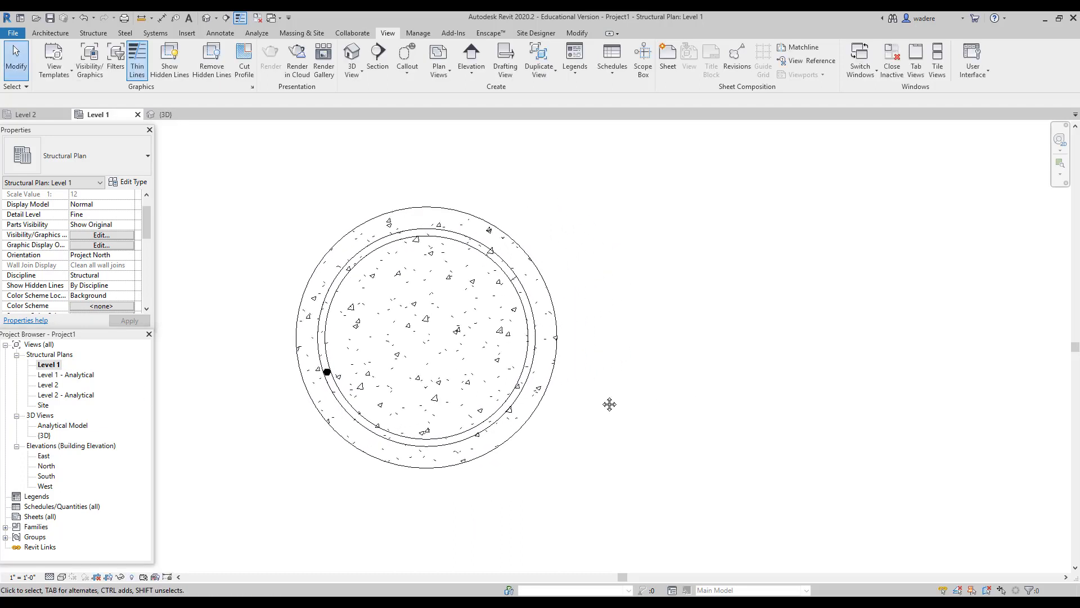
pyautogui.click(51, 33)
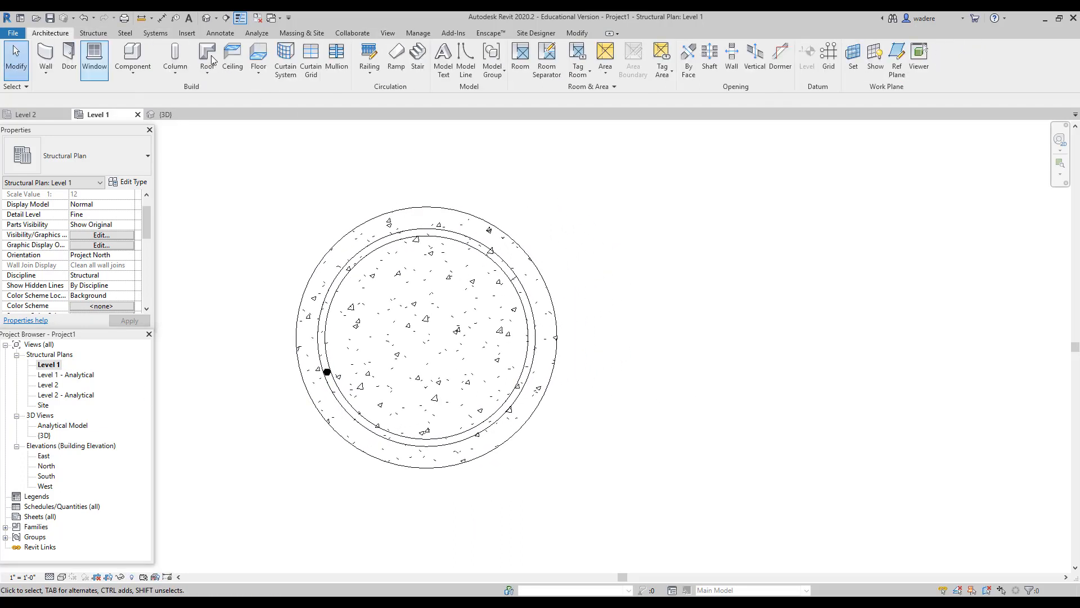
pyautogui.click(94, 34)
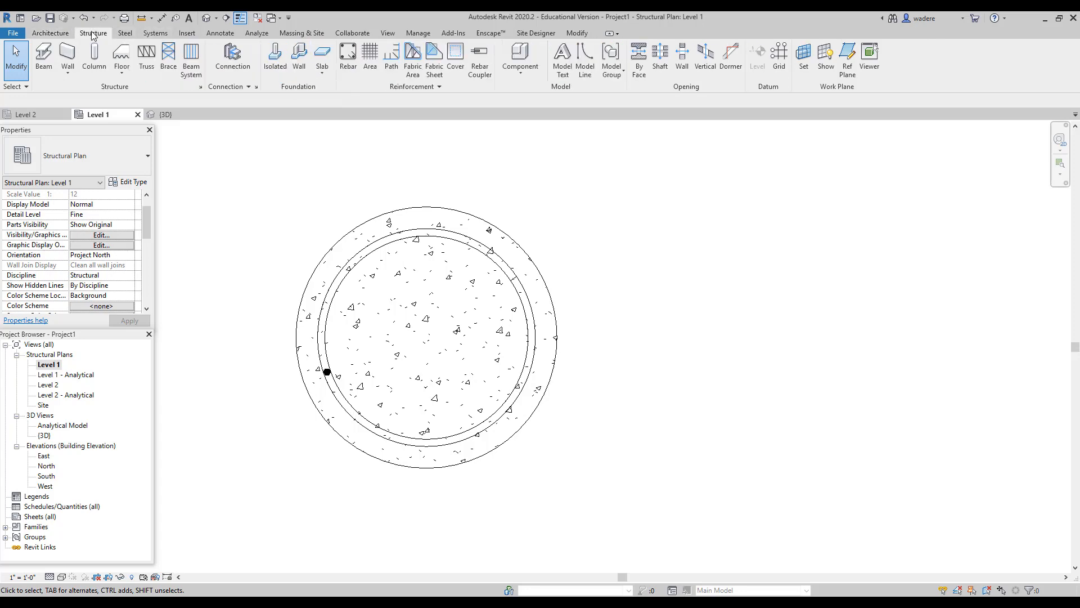
pyautogui.click(348, 56)
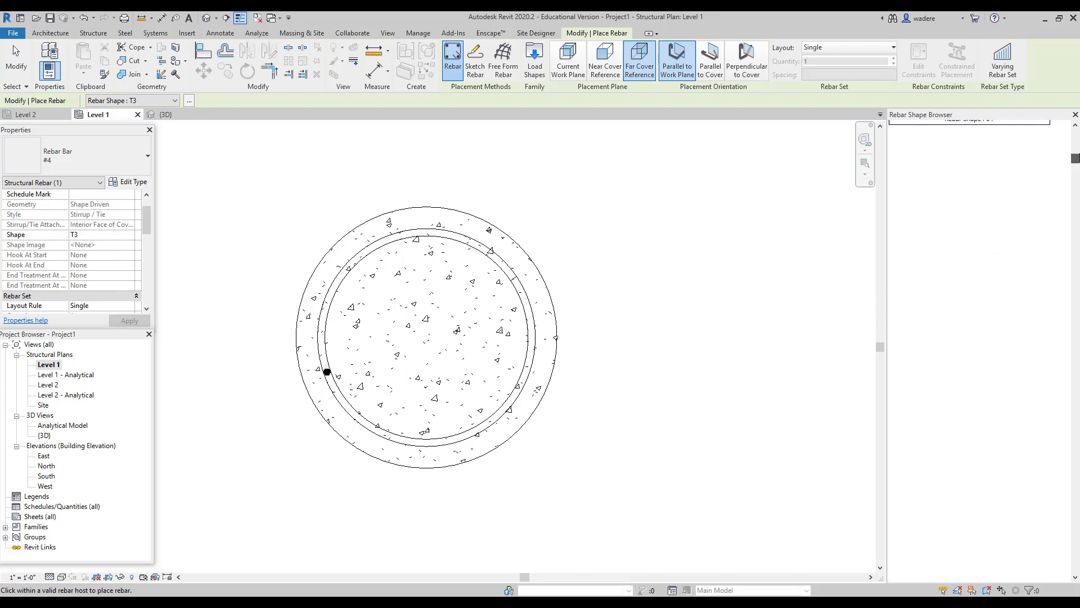
pyautogui.click(956, 165)
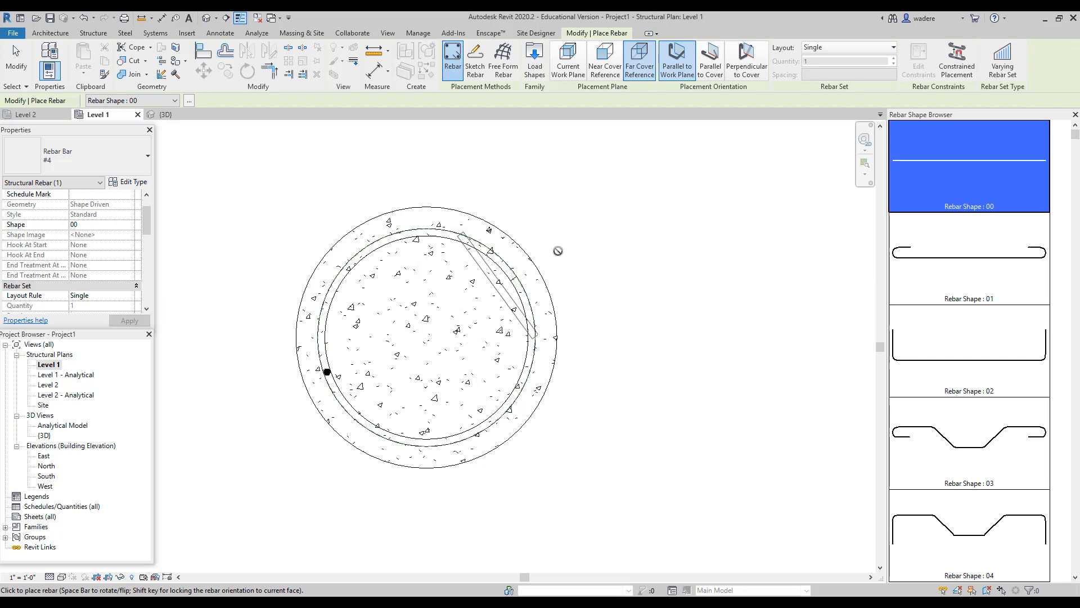
pyautogui.click(748, 59)
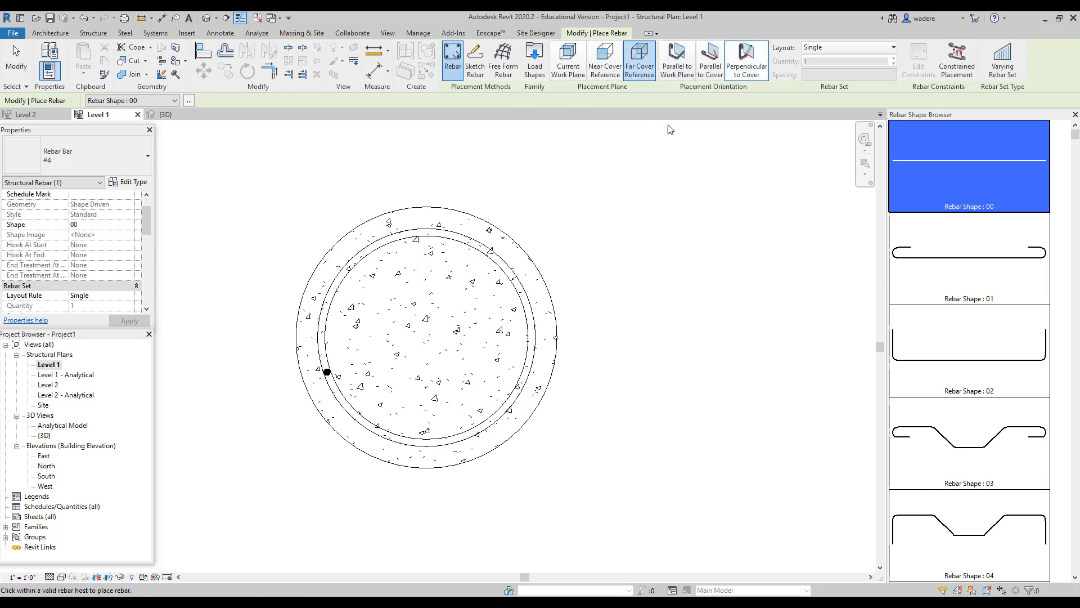
pyautogui.click(605, 59)
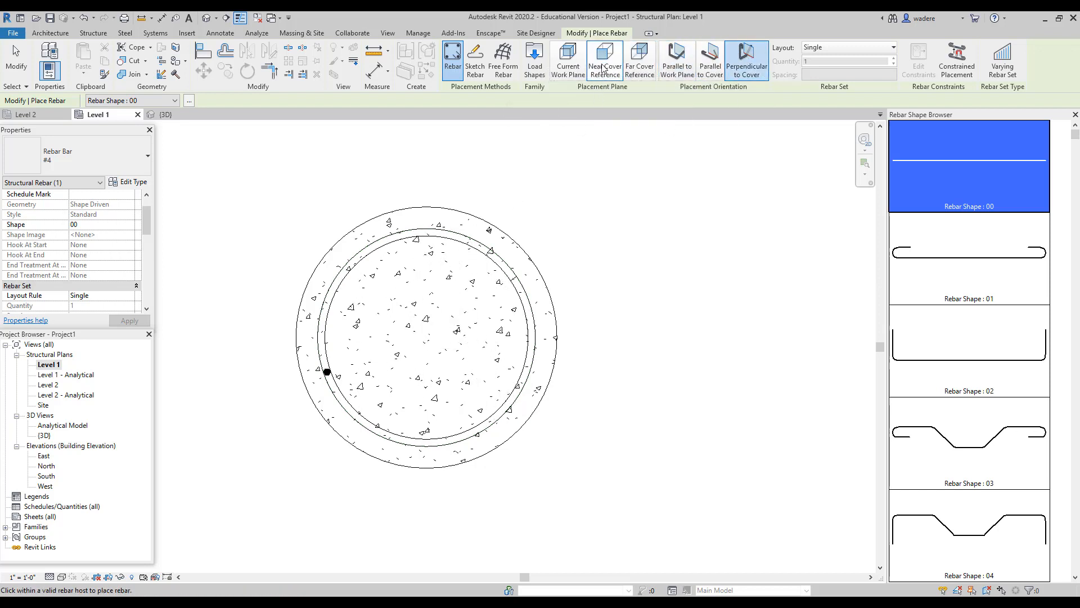
pyautogui.click(421, 241)
pyautogui.press('Escape')
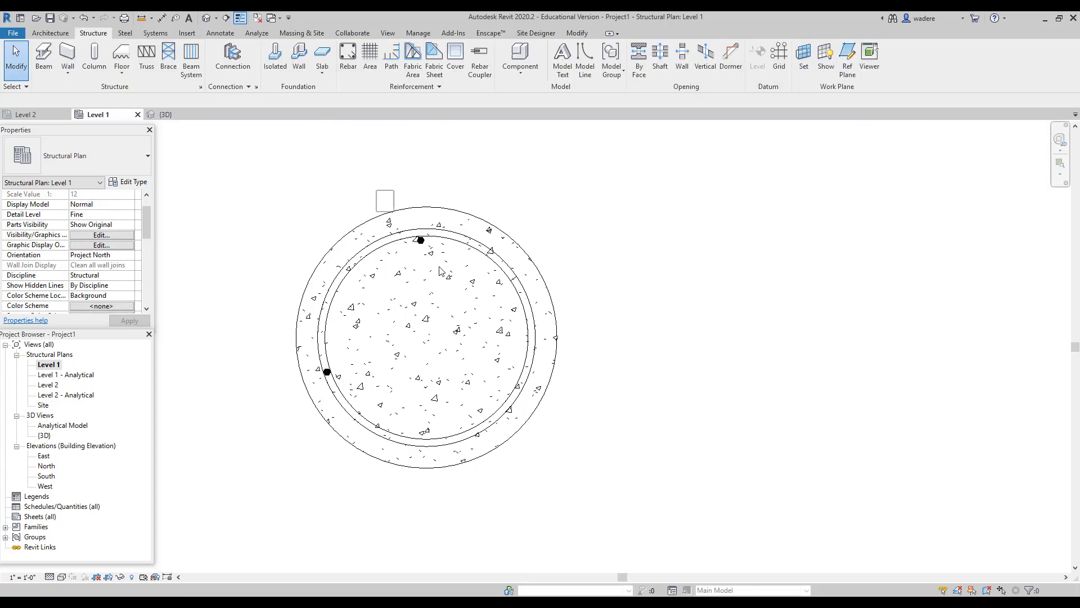
# Step: Radially array the new vertical bar about the round column's center, grouped, with 8 items and the last at 315 degrees
pyautogui.moveTo(377, 191); pyautogui.dragTo(464, 313)
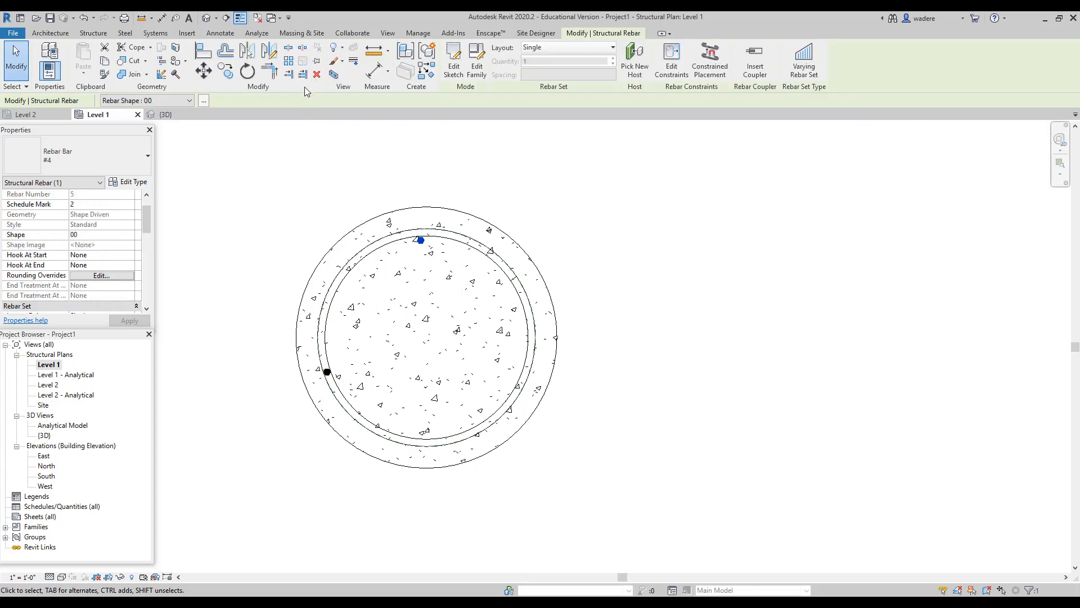
pyautogui.click(289, 61)
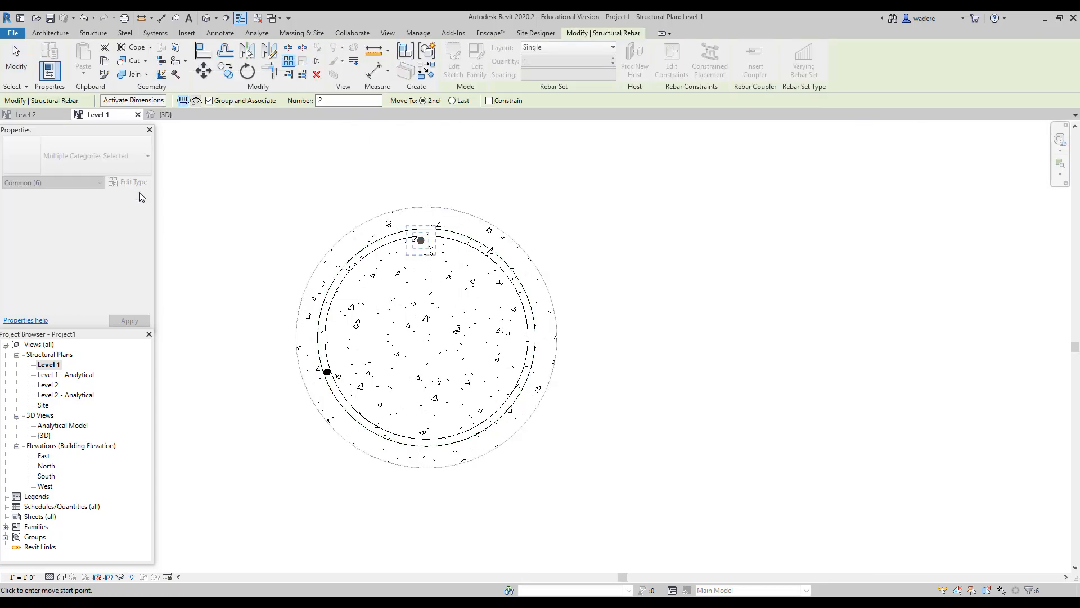
pyautogui.click(195, 103)
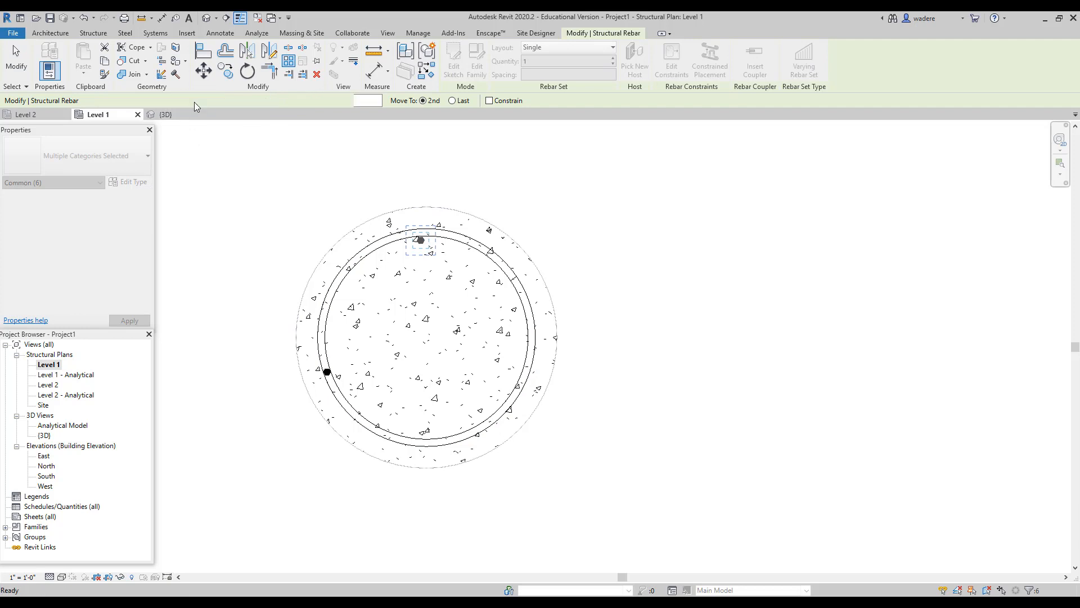
pyautogui.doubleClick(258, 102)
pyautogui.write('3')
pyautogui.moveTo(258, 103); pyautogui.dragTo(234, 95)
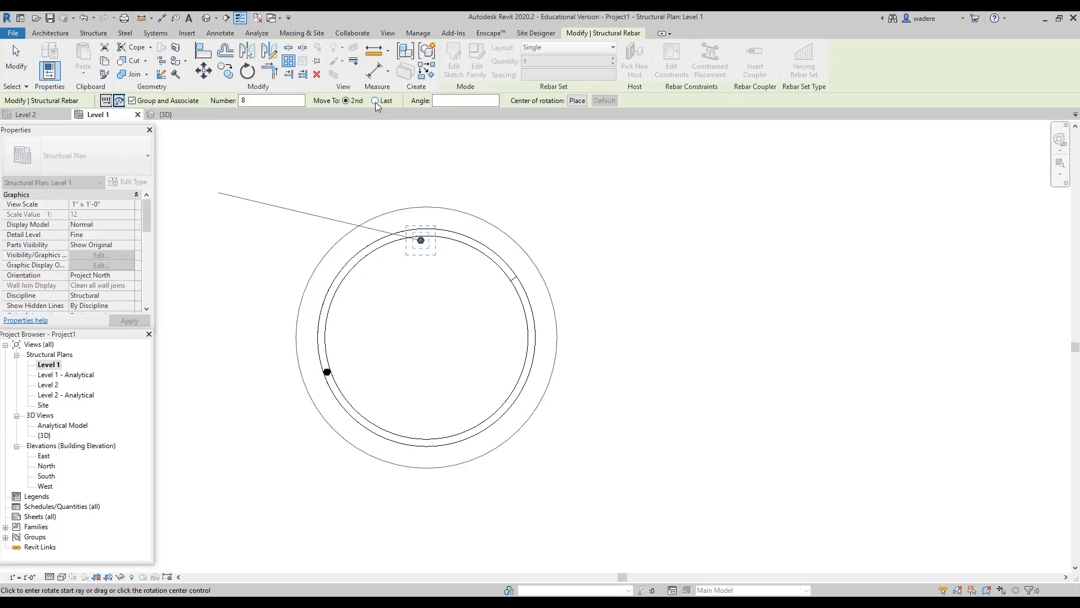
pyautogui.click(578, 100)
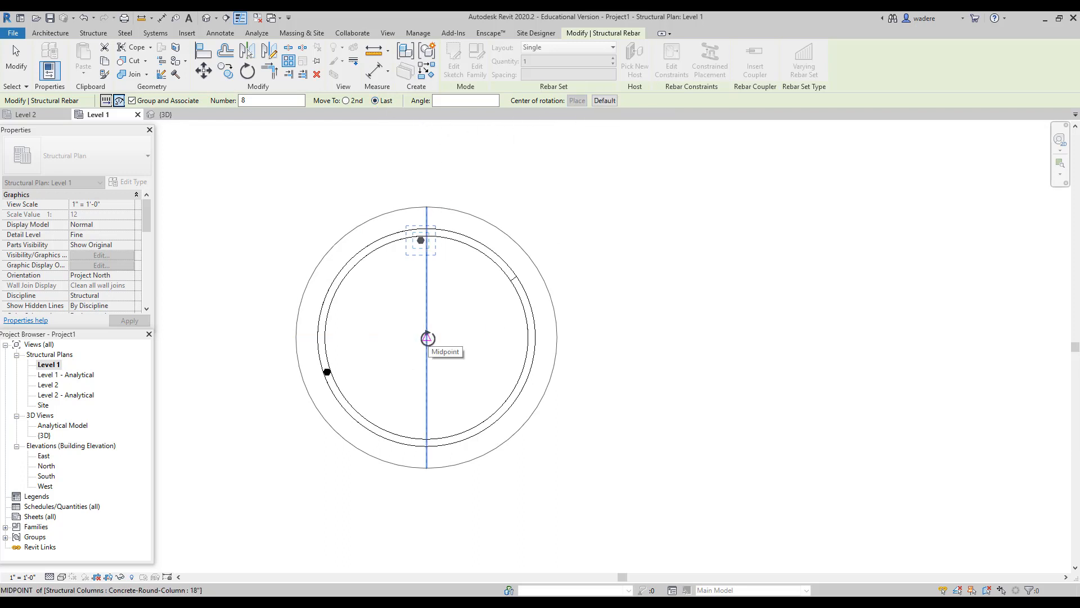
pyautogui.click(426, 337)
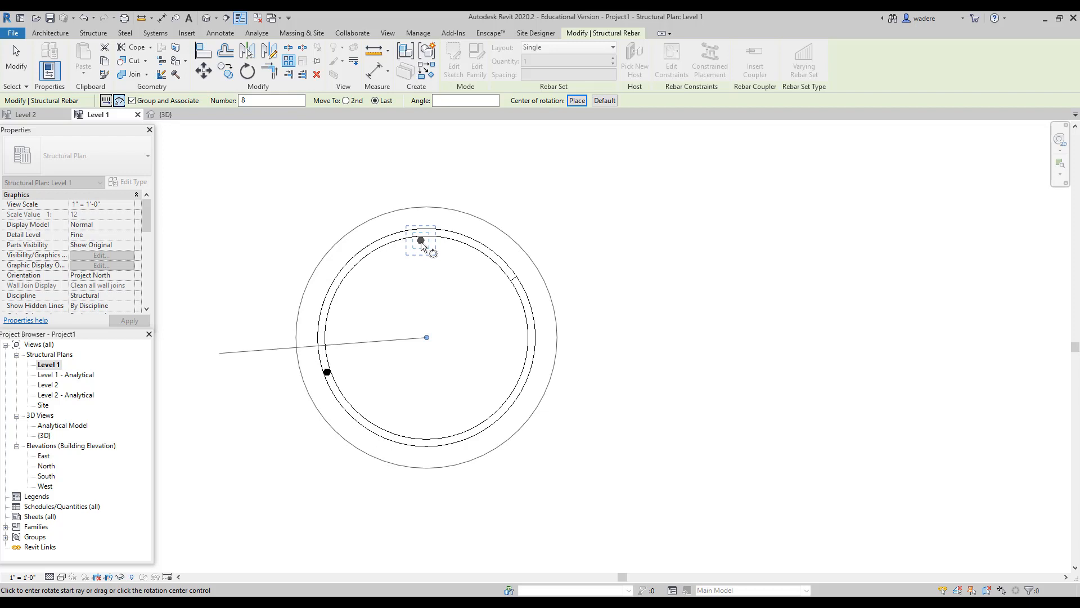
pyautogui.click(444, 99)
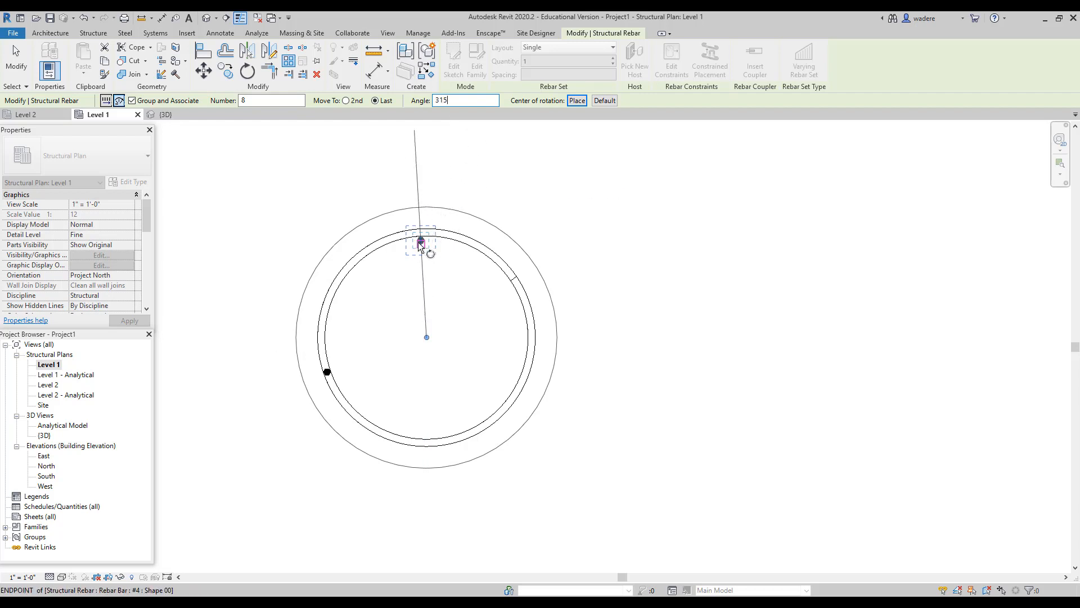
pyautogui.click(452, 101)
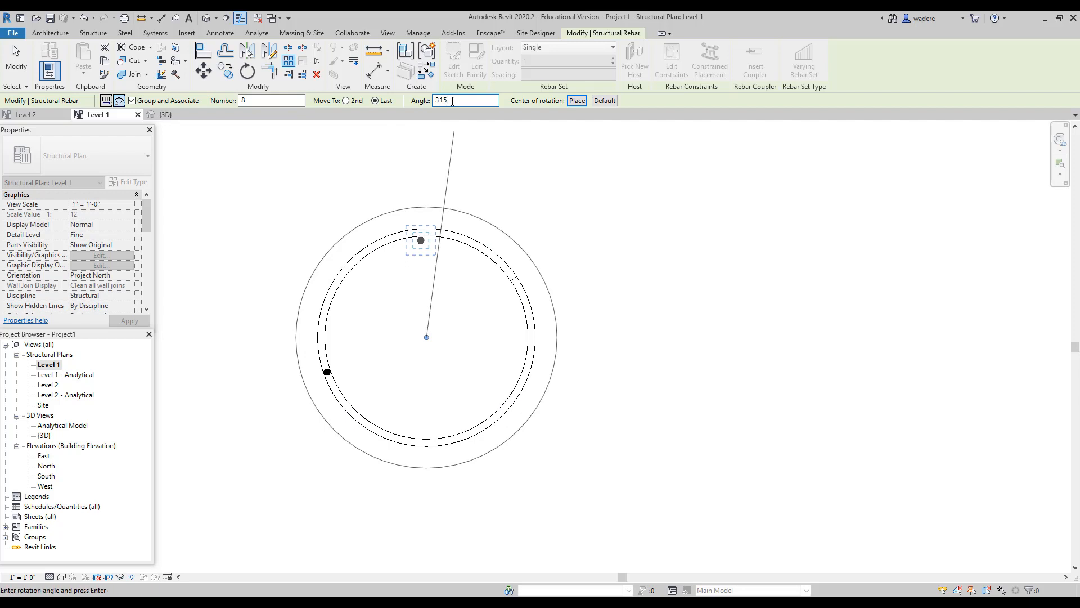
pyautogui.press('Return')
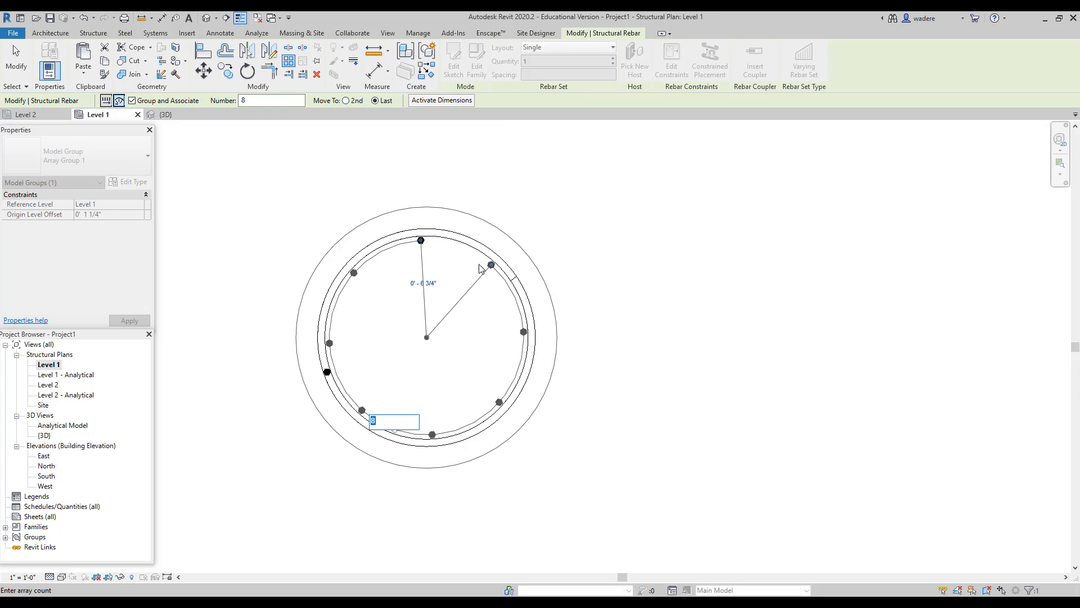
pyautogui.press('Return')
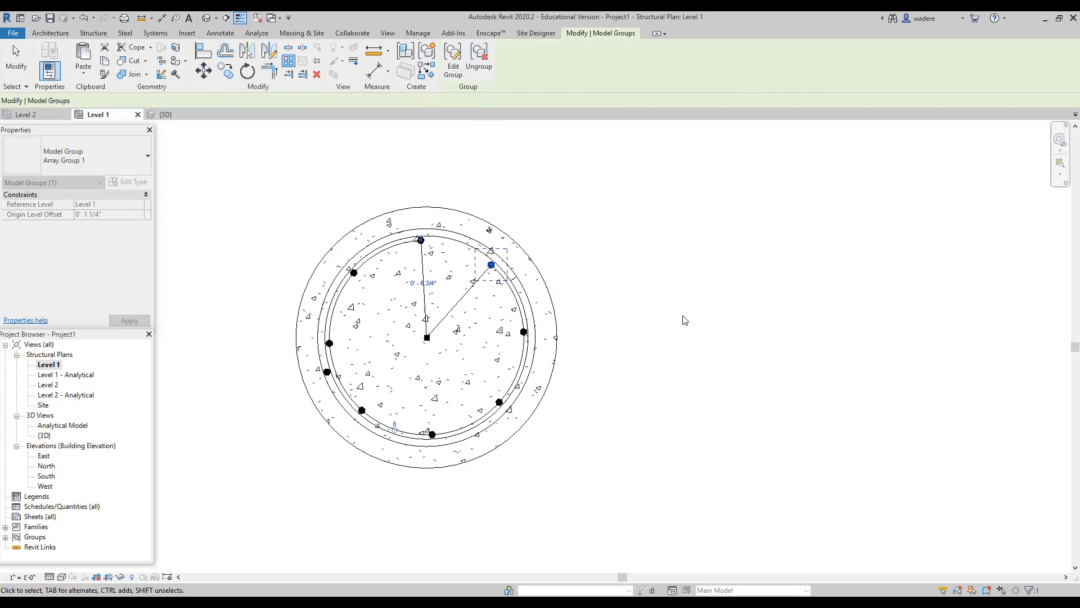
# Step: Open the default 3D view and turn off Thin Lines
pyautogui.click(387, 34)
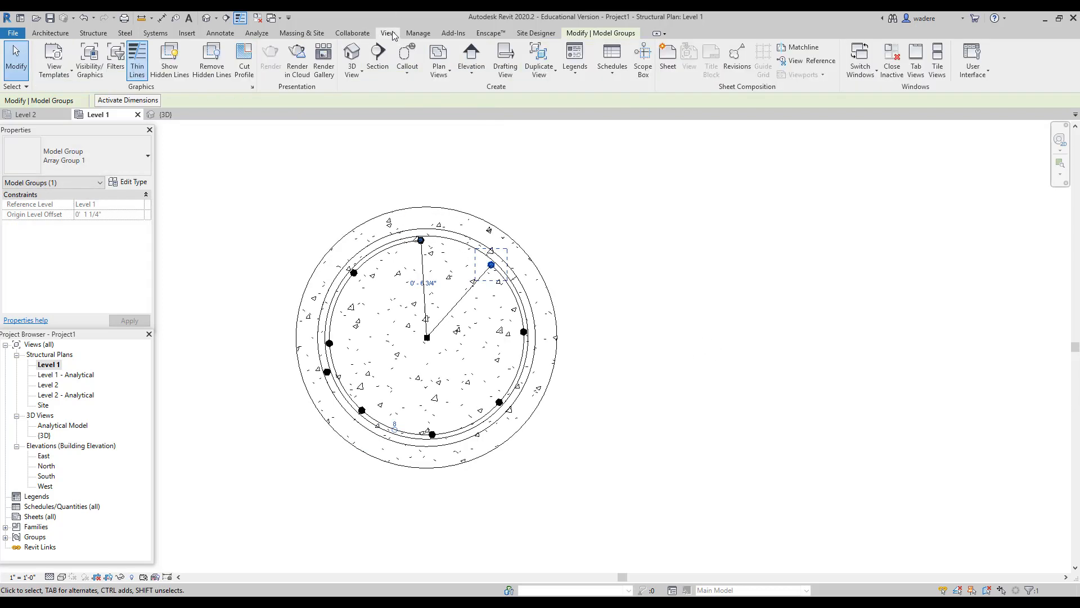
pyautogui.click(352, 73)
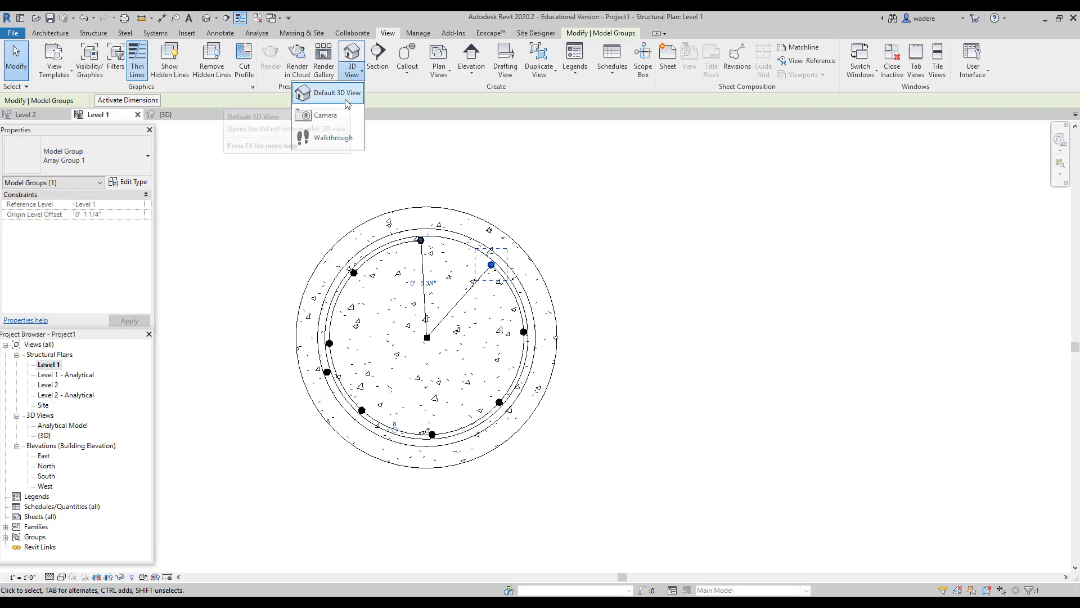
pyautogui.click(324, 93)
pyautogui.press('Escape')
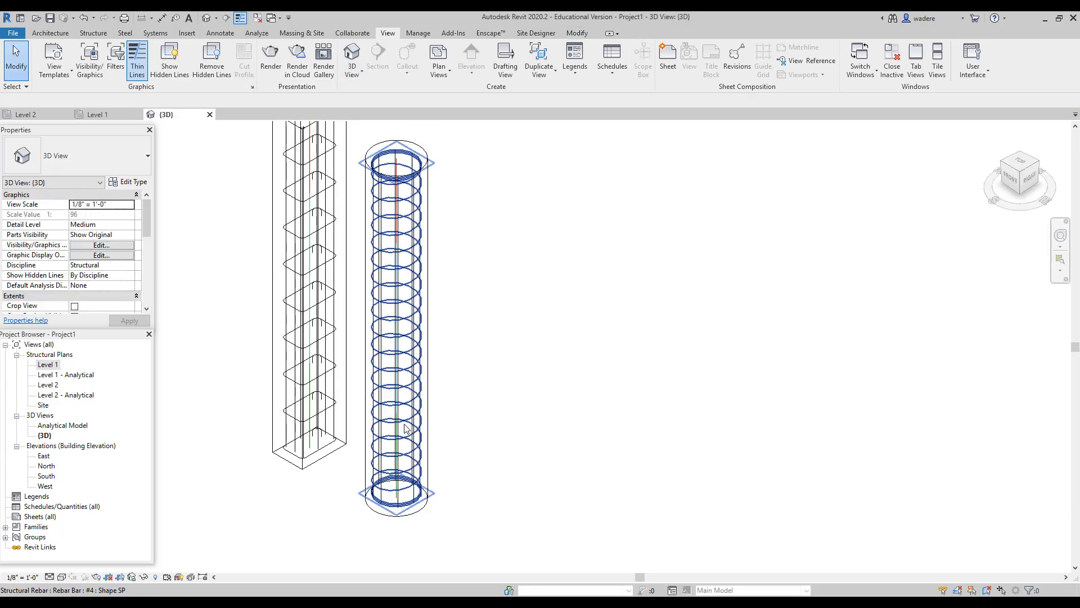
pyautogui.press('t')
pyautogui.press('l')
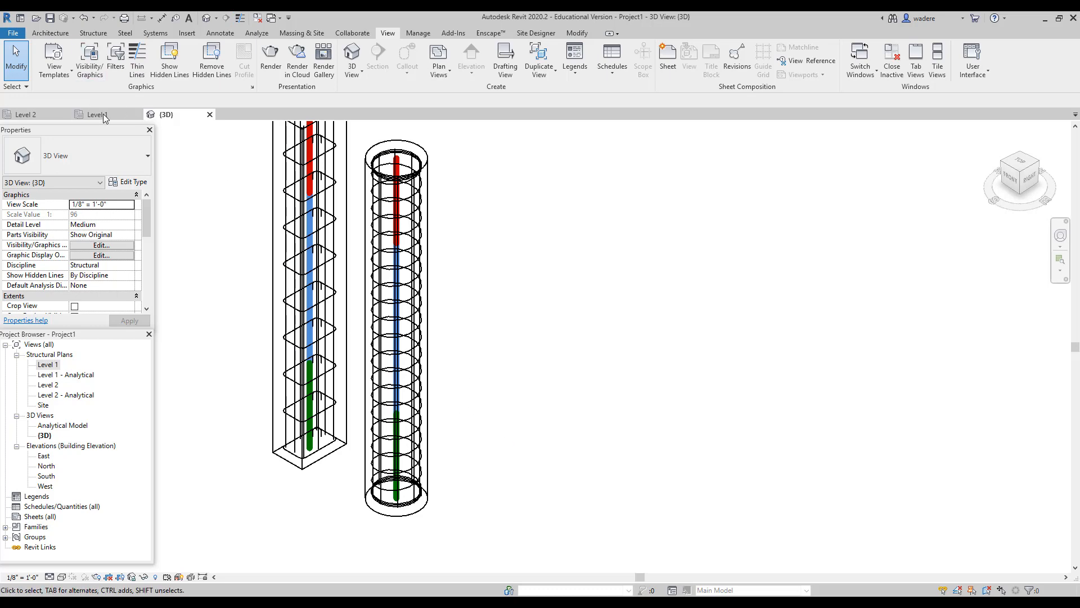
# Step: Hide the analytical model in the 3D view and center both reinforced columns
pyautogui.moveTo(422, 314); pyautogui.dragTo(480, 347, button='middle')
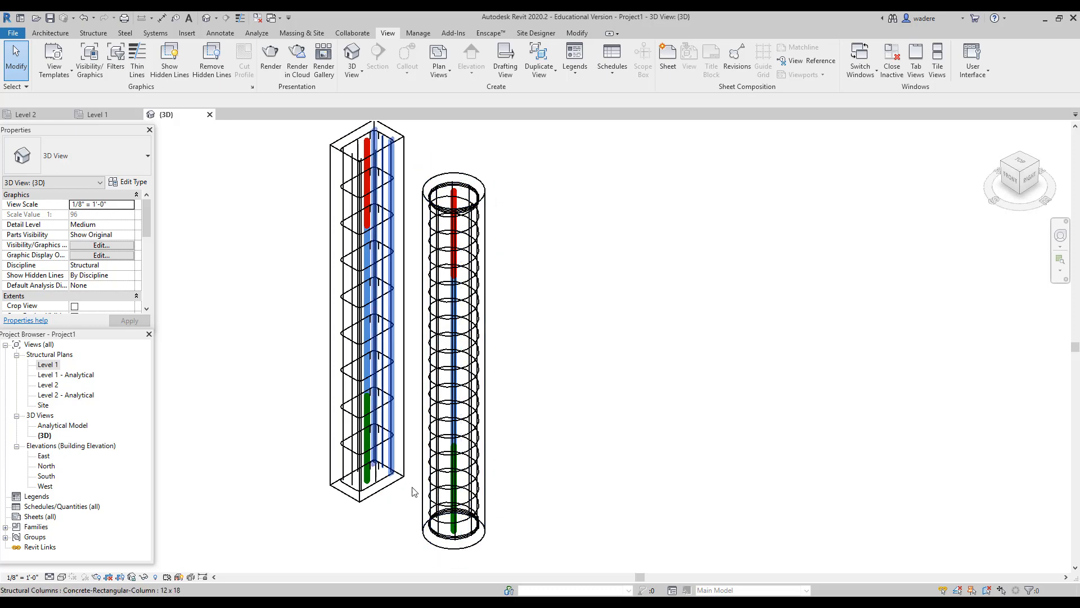
pyautogui.click(180, 579)
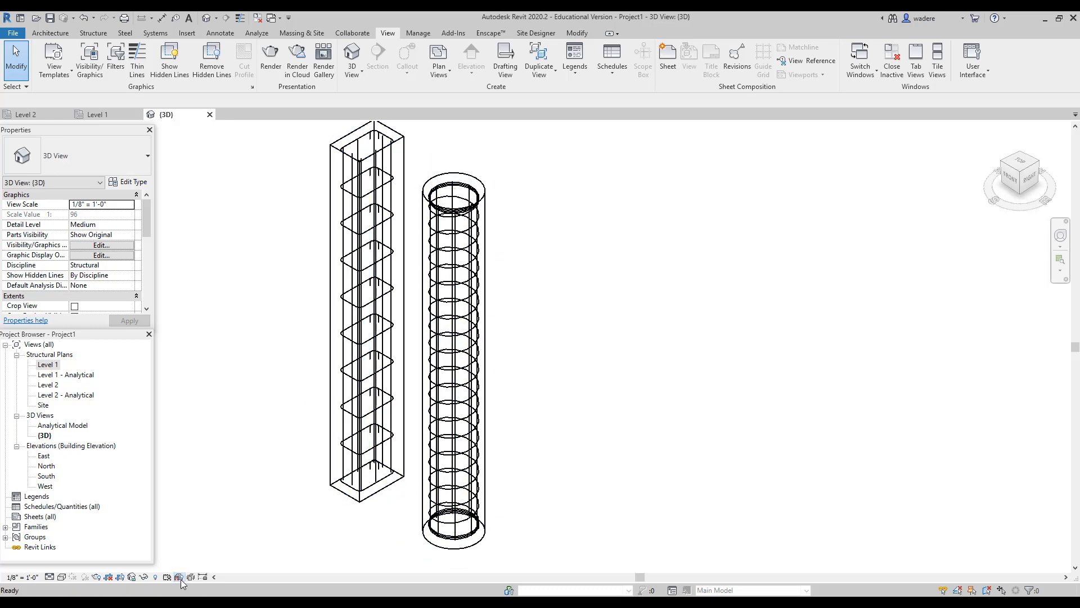
pyautogui.moveTo(291, 273); pyautogui.dragTo(294, 307, button='middle')
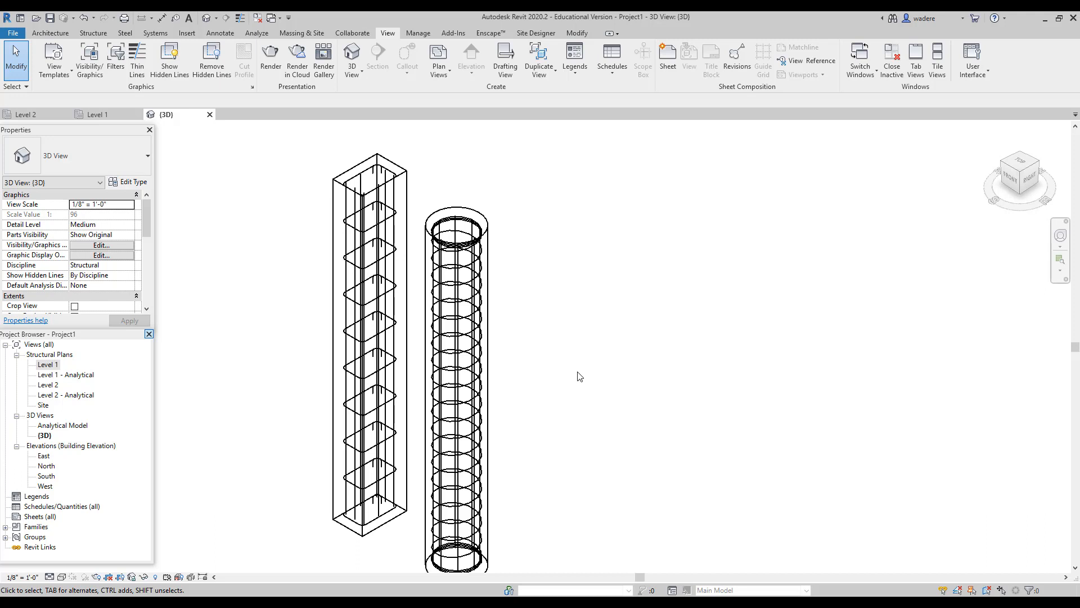
pyautogui.moveTo(508, 428); pyautogui.dragTo(512, 416, button='middle')
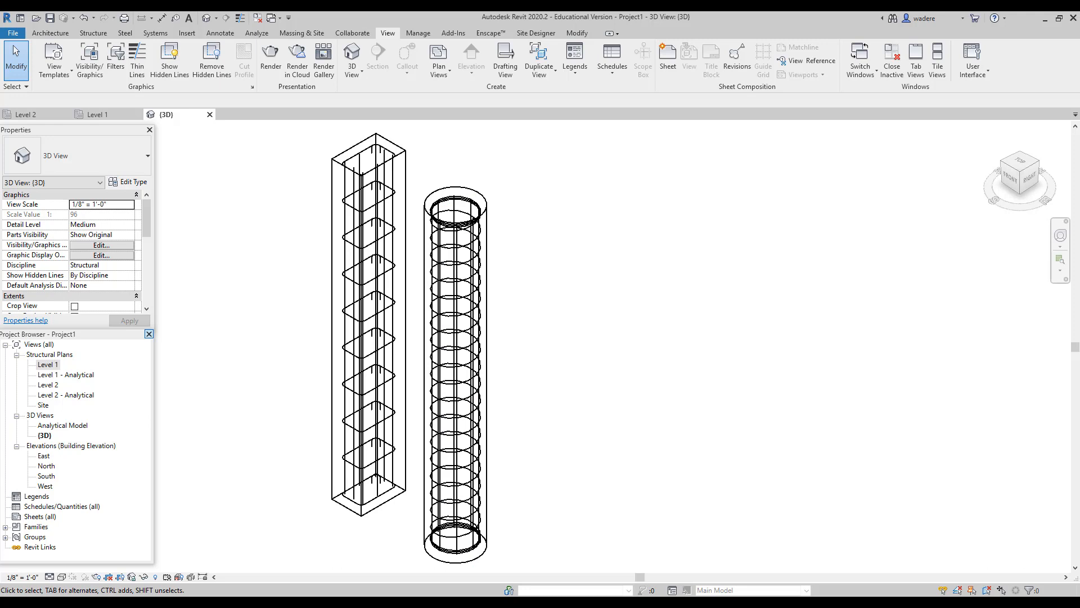
pyautogui.moveTo(508, 415)
pyautogui.mouseDown(button='middle')
pyautogui.moveTo(506, 434)
pyautogui.moveTo(511, 416)
pyautogui.mouseUp(button='middle')
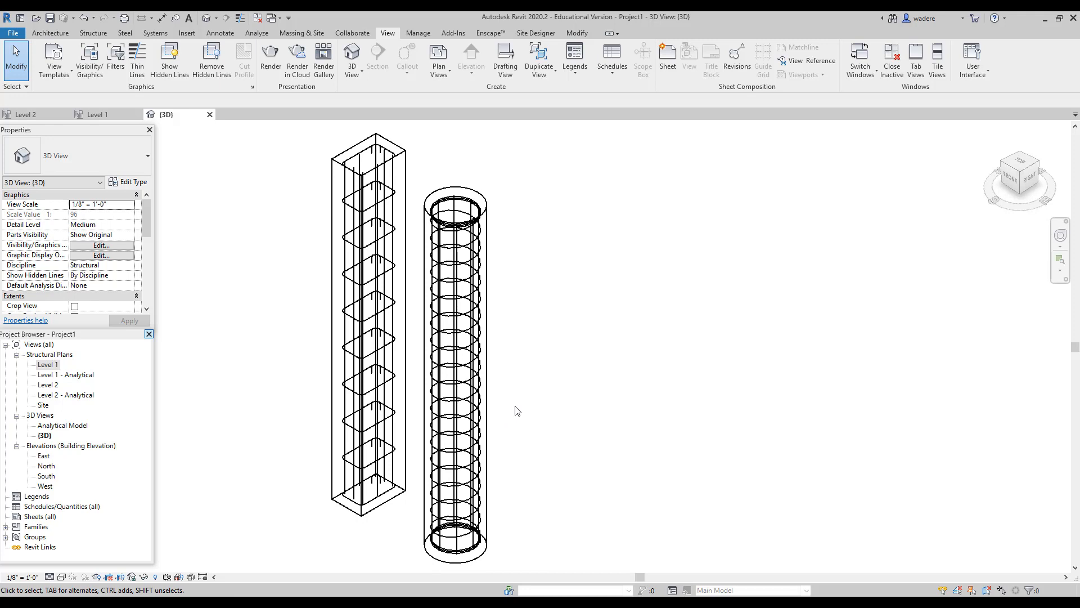